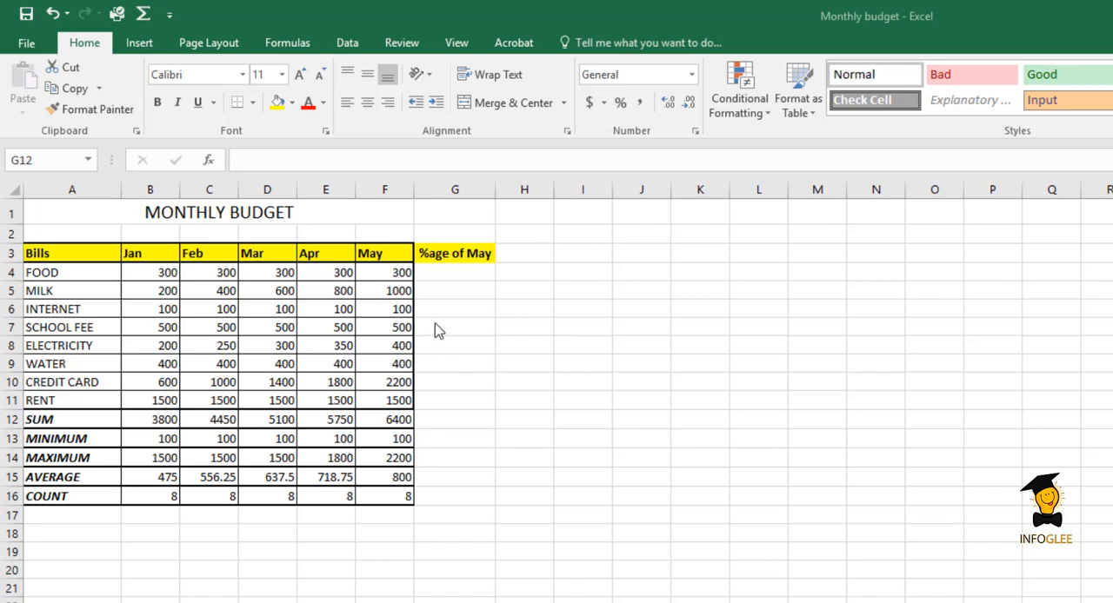
Enter the formula =F4/F12 in cell G4 to divide the May food bill by the May sum
left_click(453, 270)
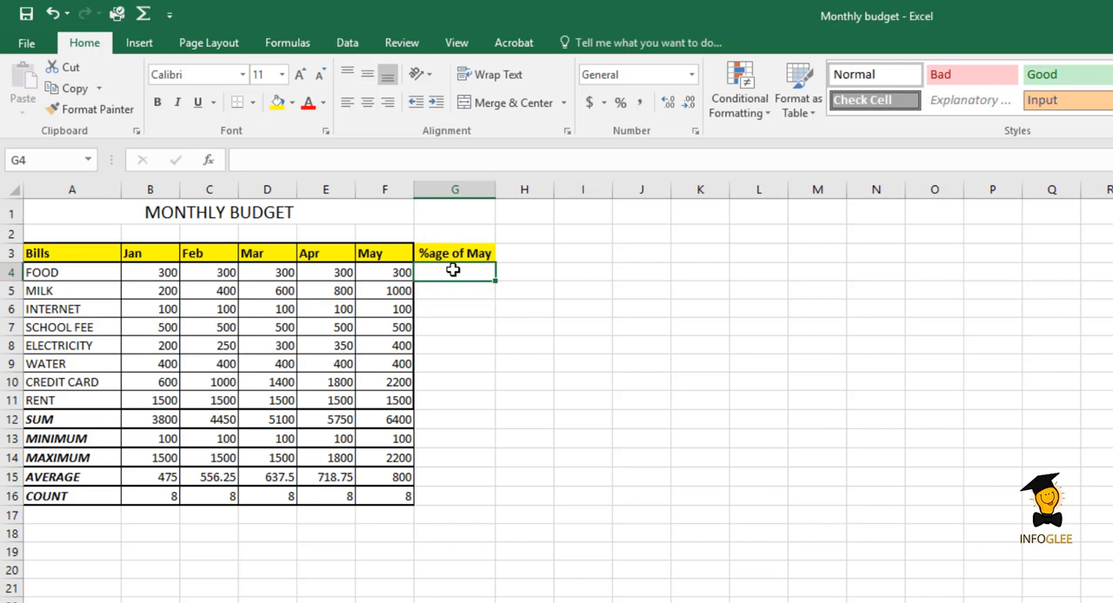
type("=")
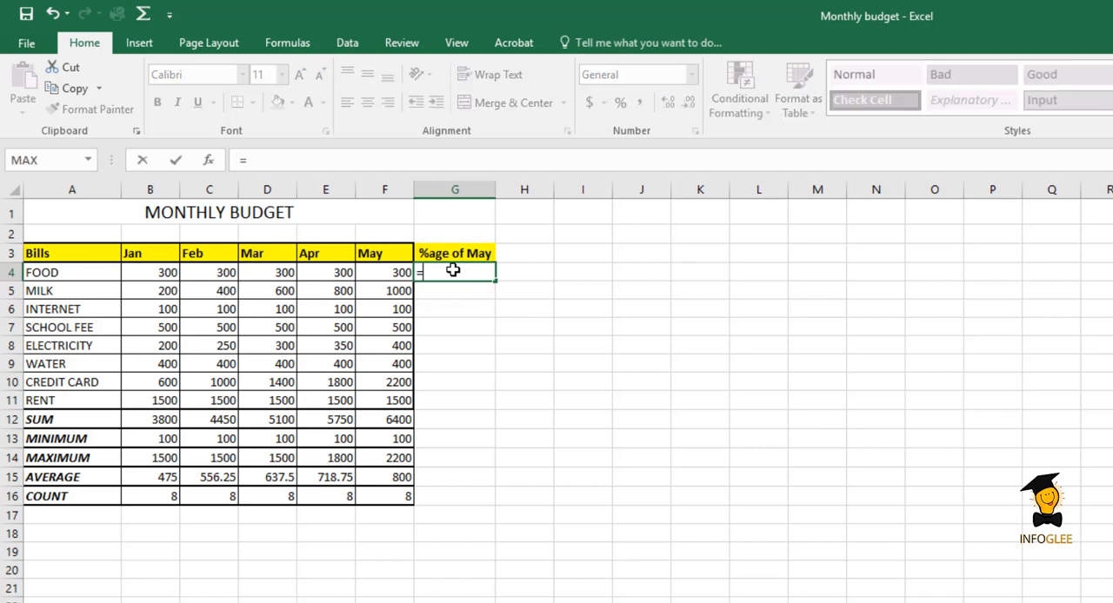
left_click(397, 272)
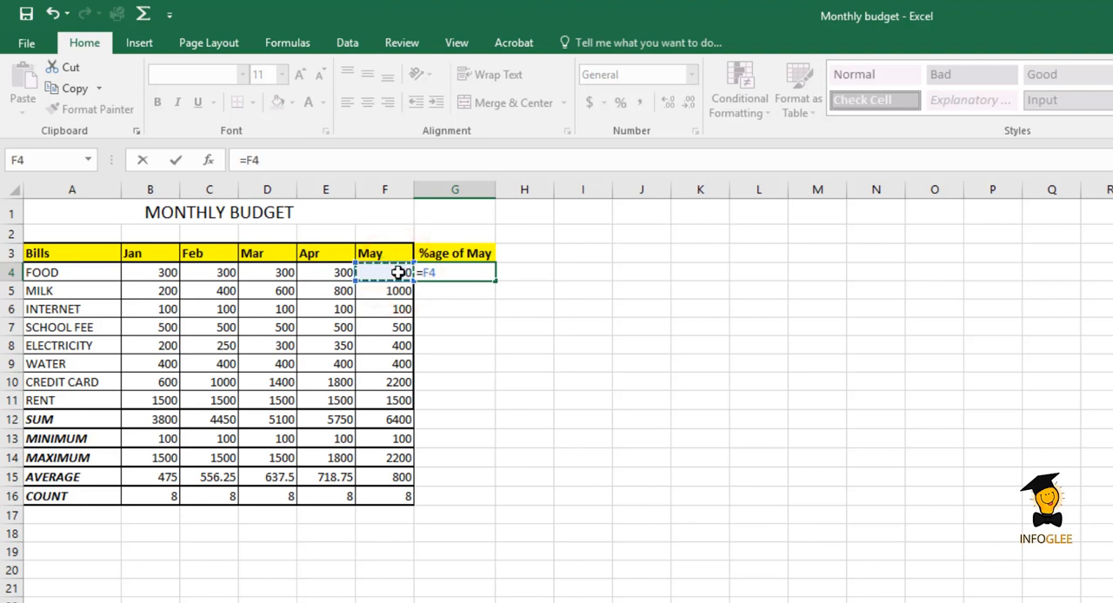
type("/")
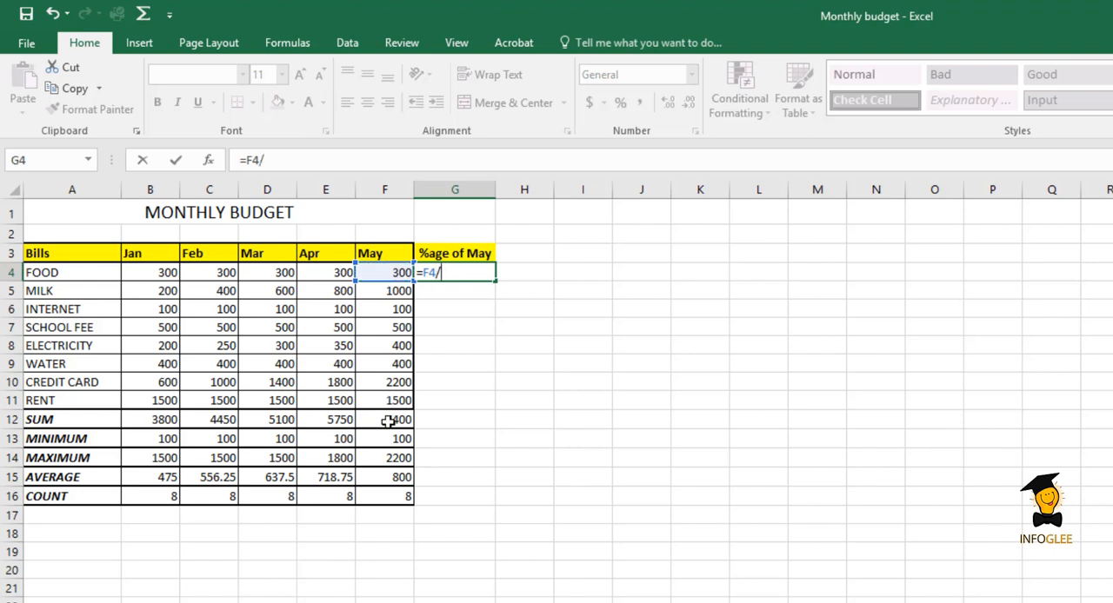
left_click(387, 421)
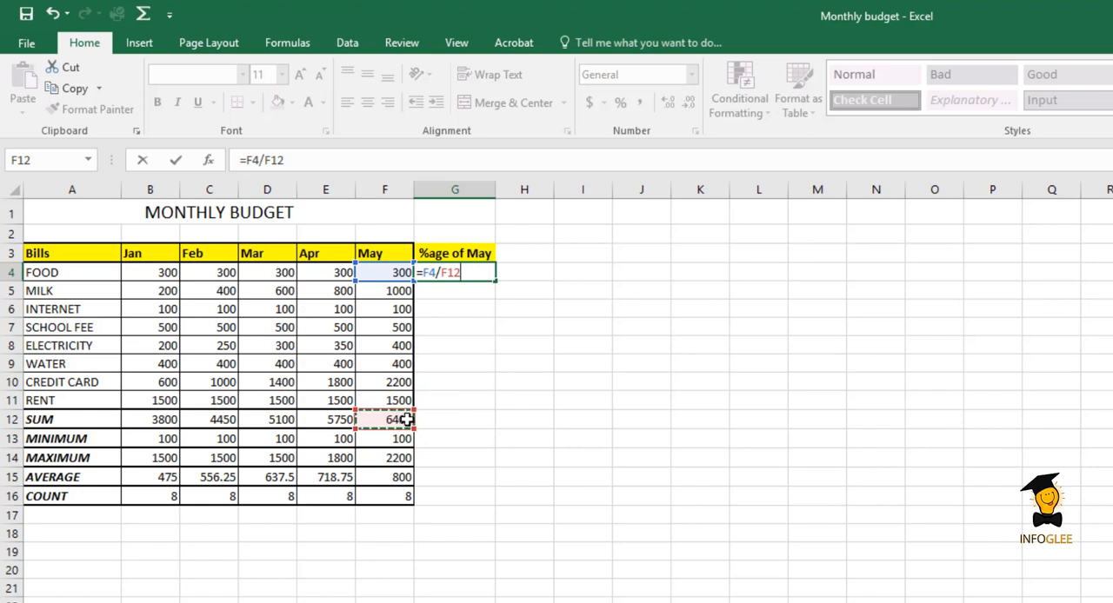
key("Return")
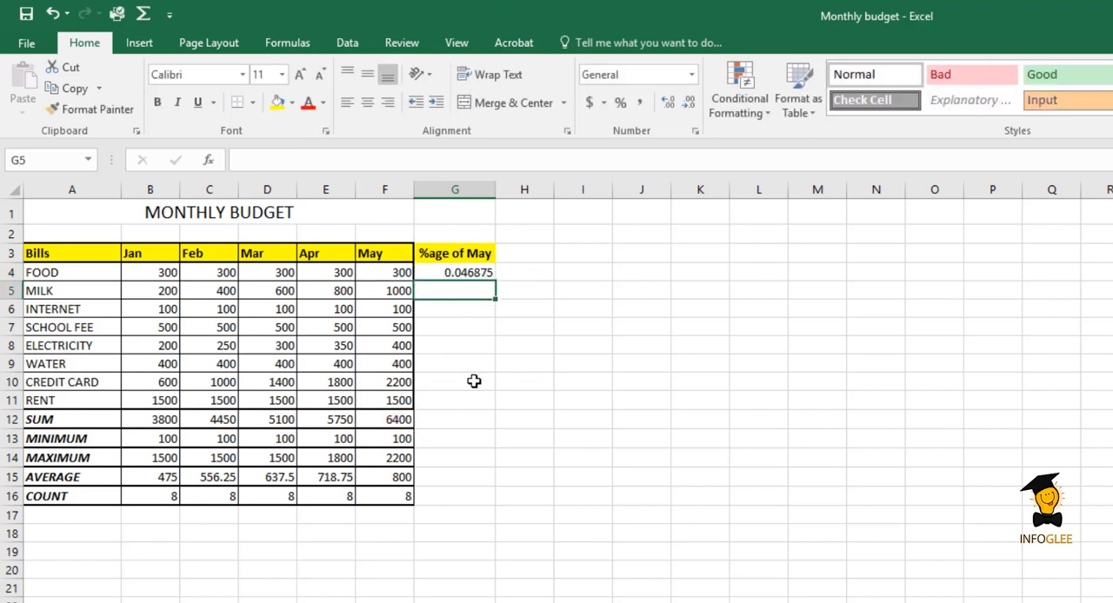
left_click(478, 273)
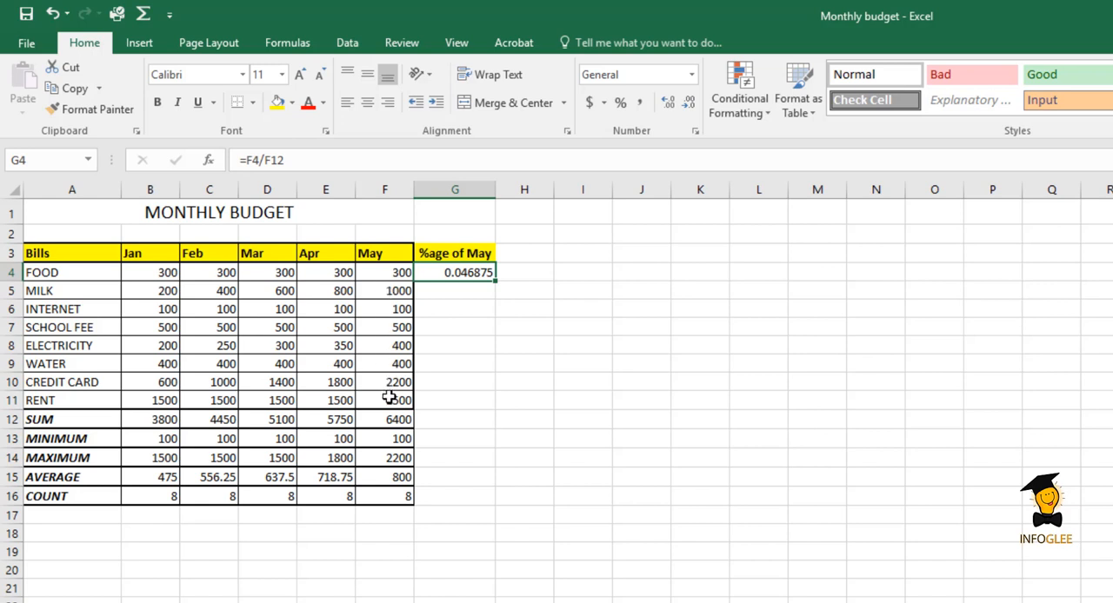
left_click(471, 292)
type("=")
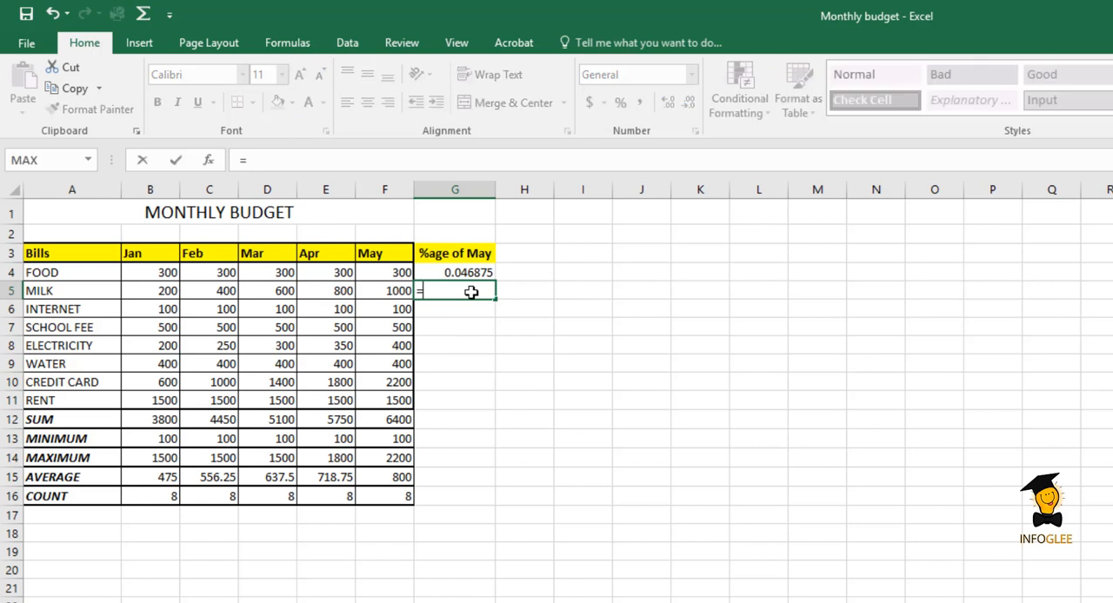
key("Escape")
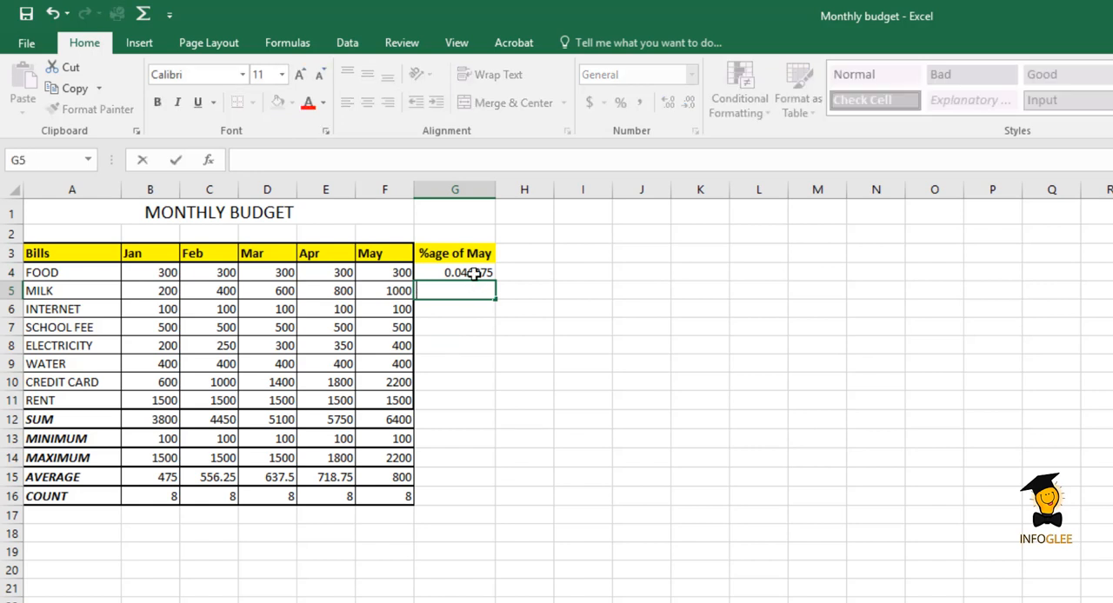
Make the May sum reference in the G4 formula absolute so that it reads =F4/$F$12
left_click(467, 272)
left_click(265, 159)
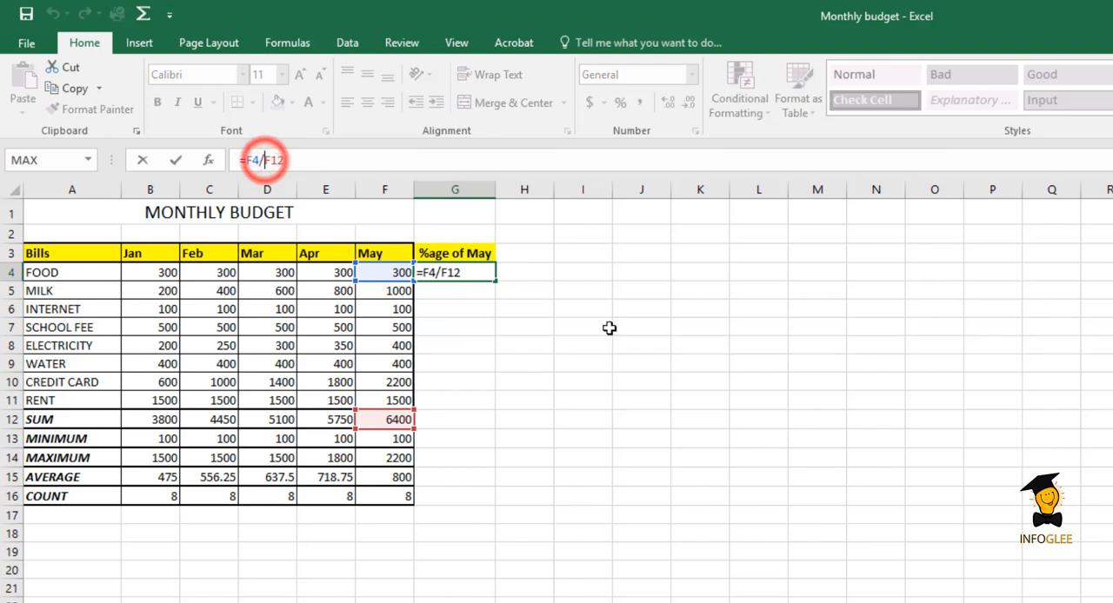
type("$F")
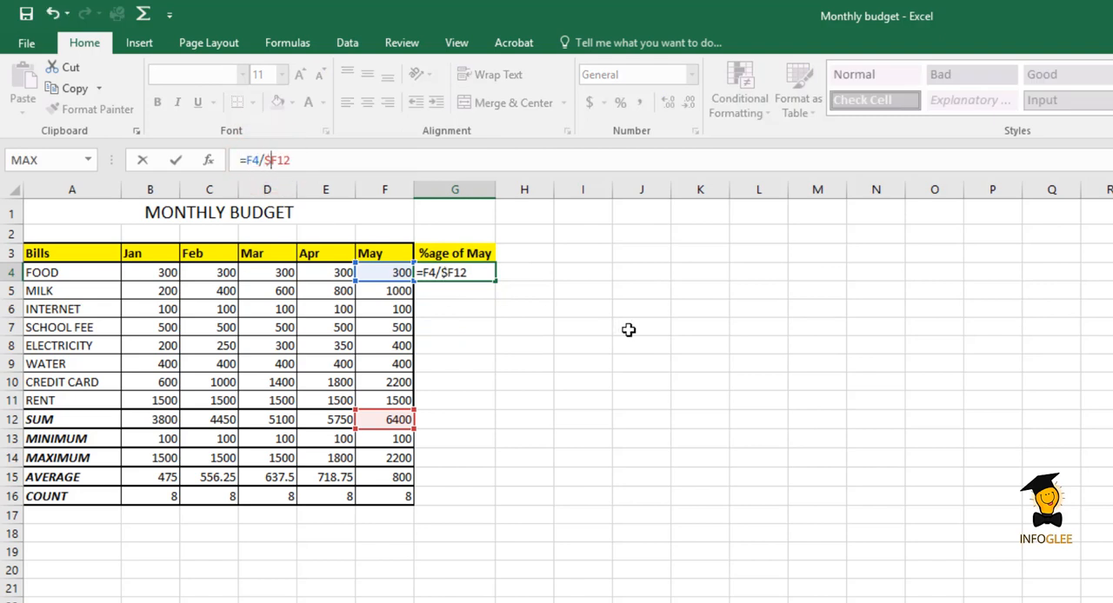
type("$")
key("Return")
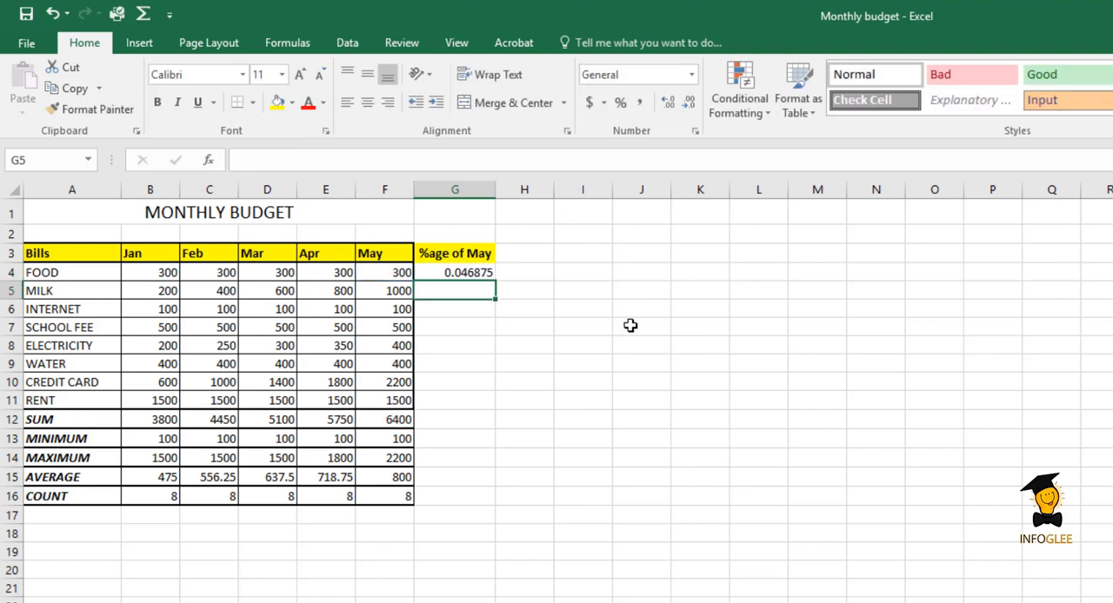
Fill the G4 formula down through G11 to cover every remaining bill
left_click(461, 271)
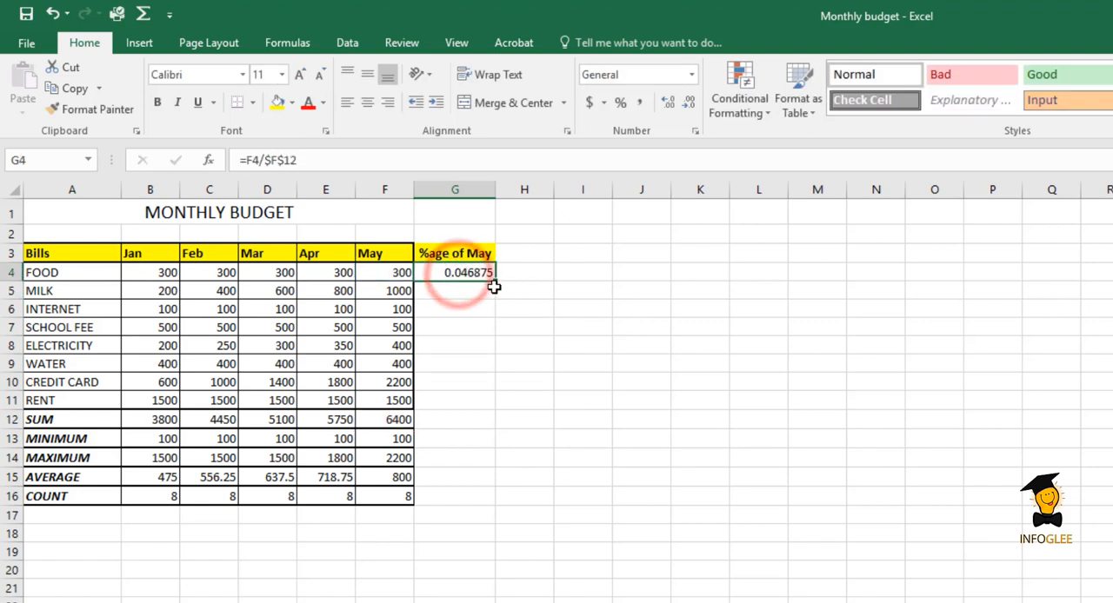
left_click_drag(495, 281, 477, 404)
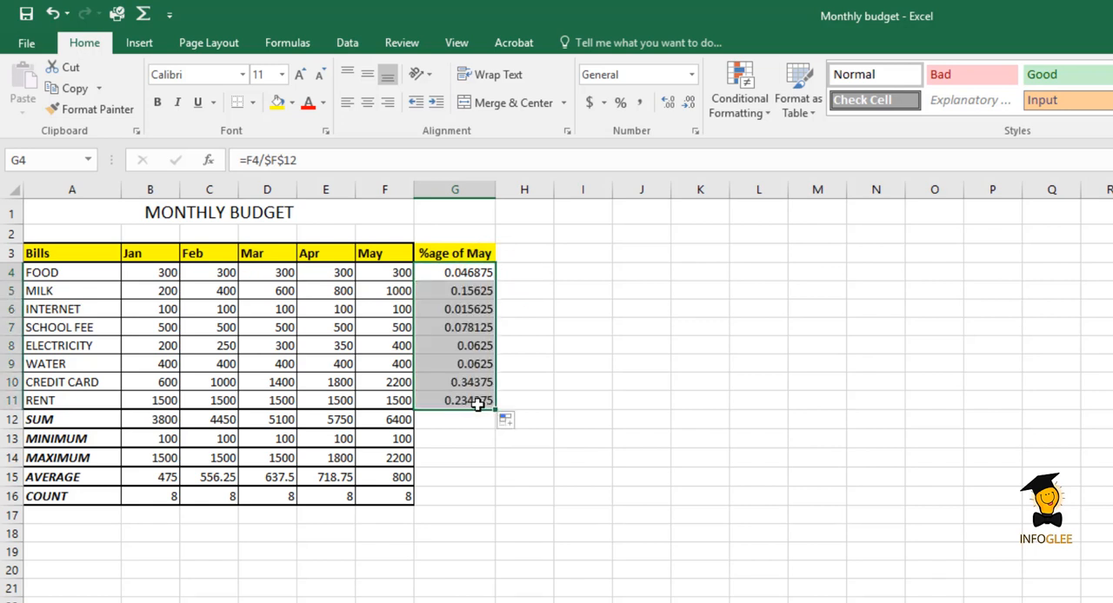
left_click(625, 501)
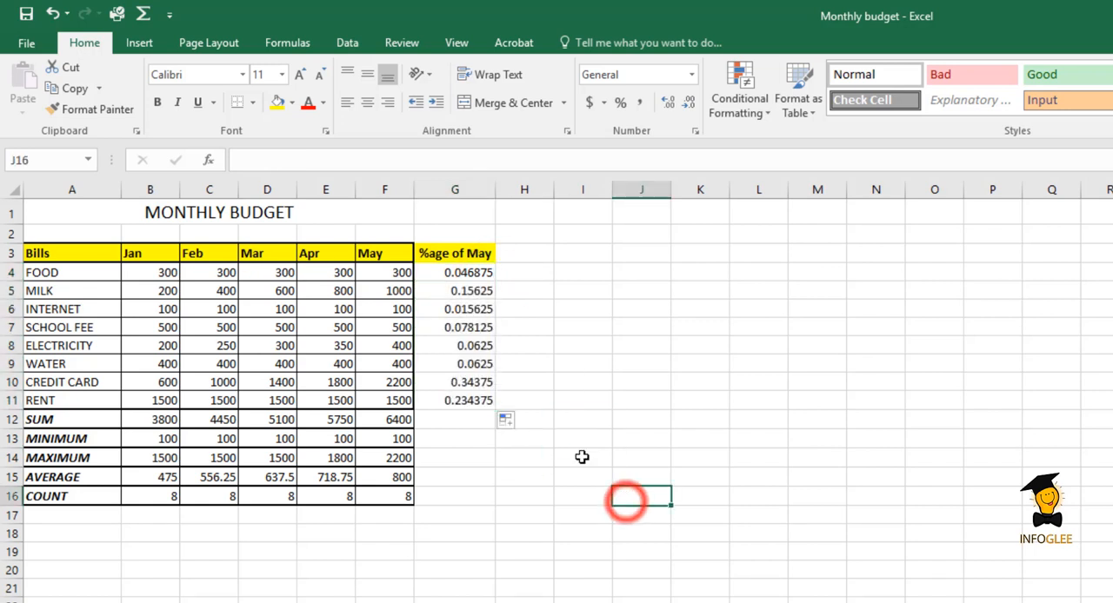
Format G4:G11 as percentages with two decimal places
left_click_drag(476, 273, 464, 401)
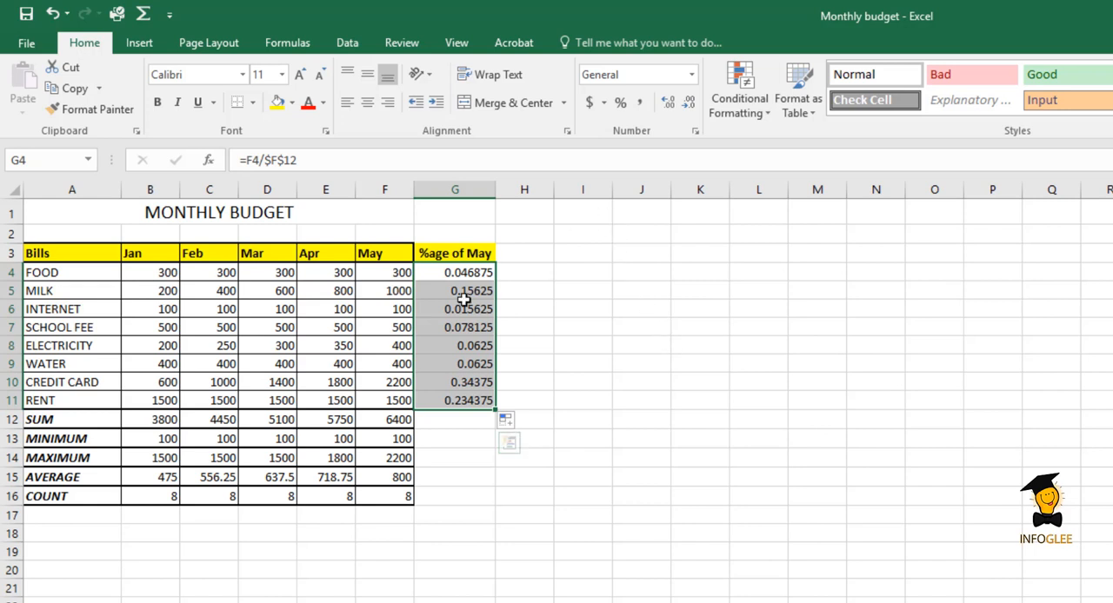
left_click(621, 105)
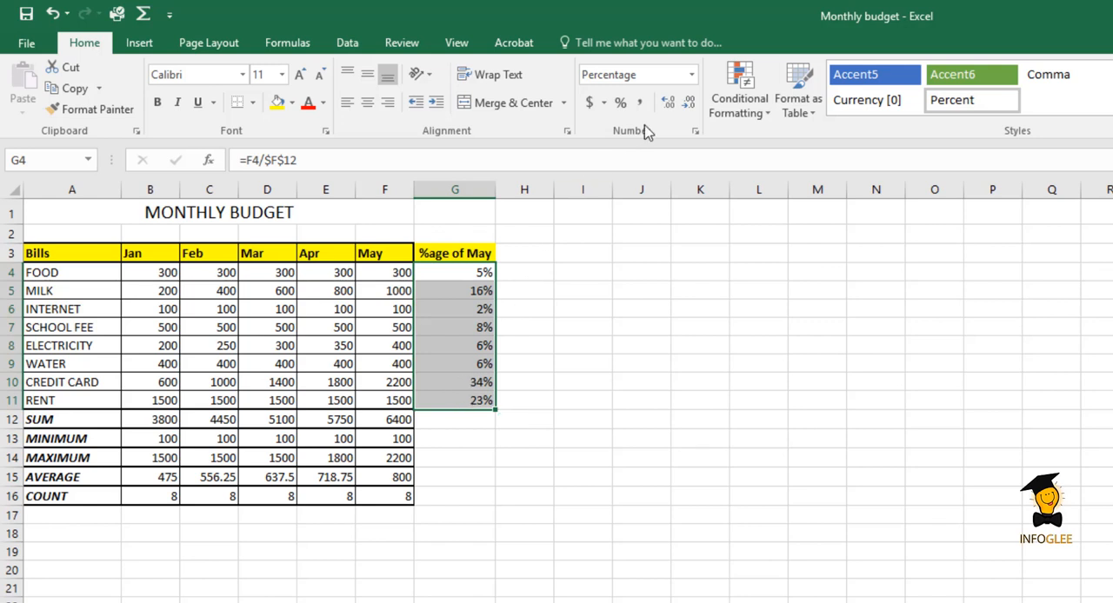
left_click(667, 104)
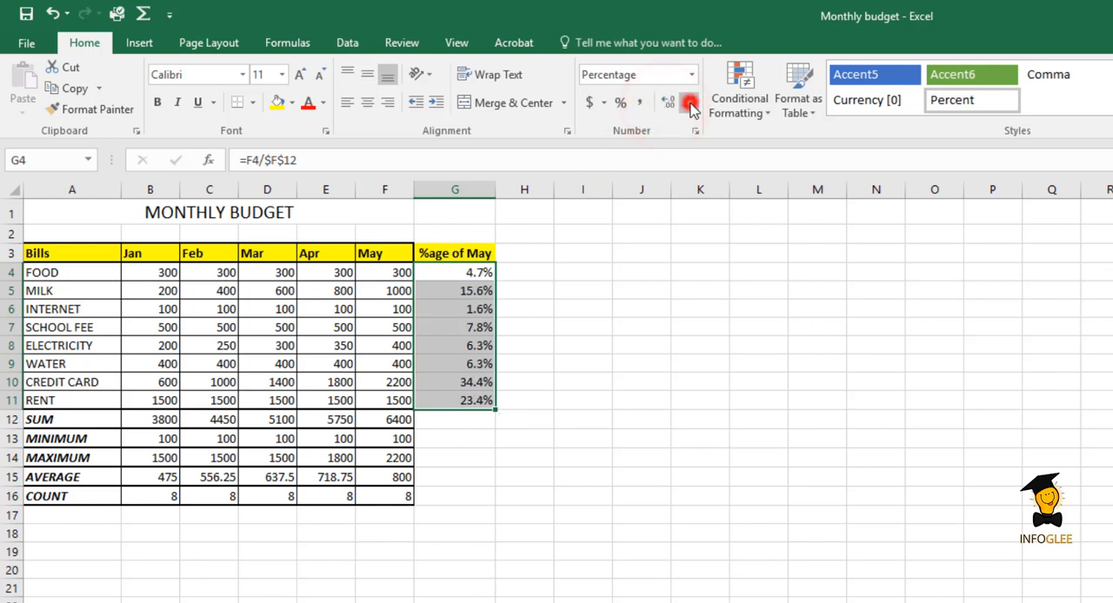
left_click(667, 104)
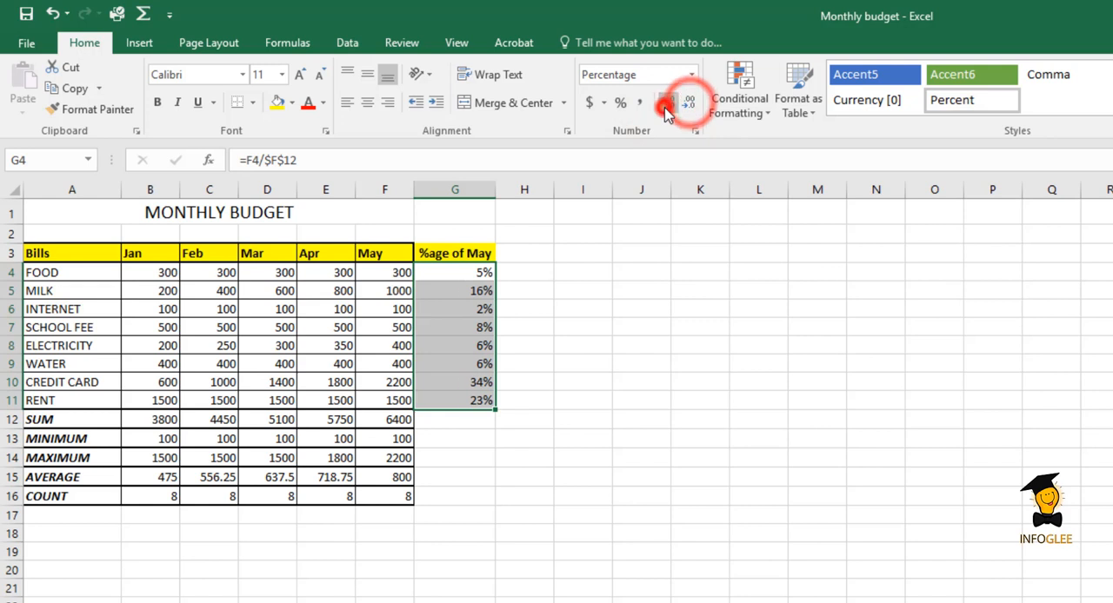
left_click(668, 105)
left_click(667, 104)
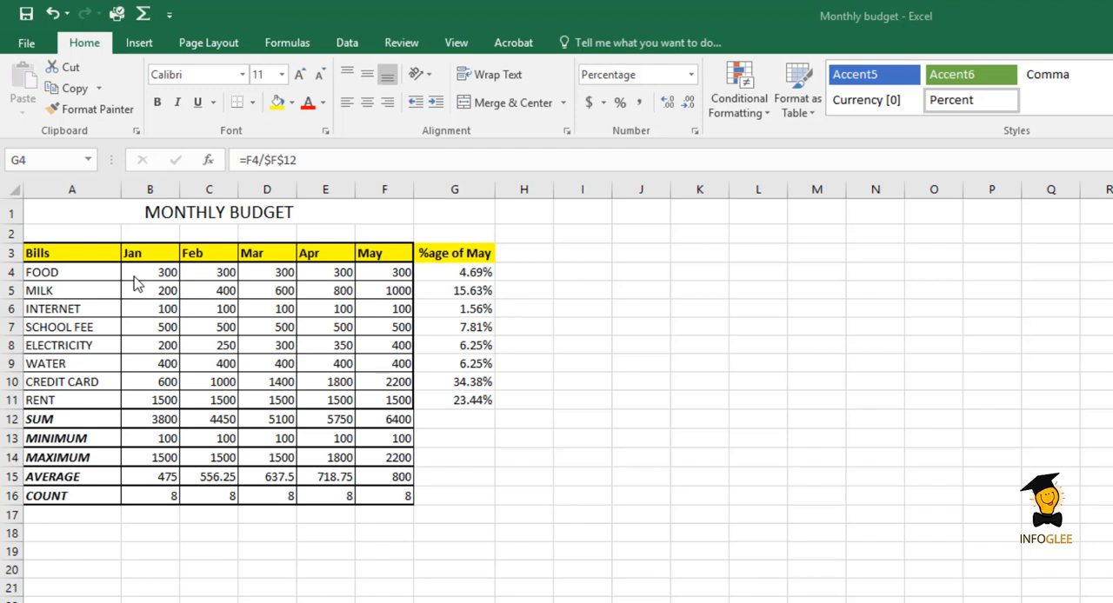
Choose an Accounting number format with the INR currency symbol for the monthly amounts and sums in B4:F12
mouse_move(133, 273)
left_mouse_down()
mouse_move(249, 365)
mouse_move(379, 423)
left_mouse_up()
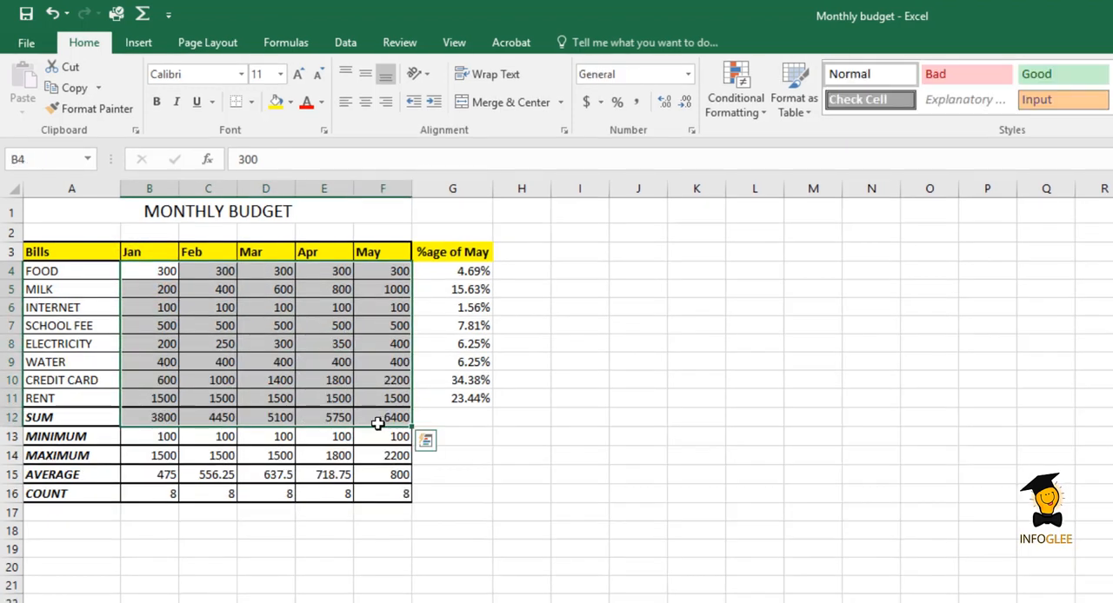
left_click(599, 102)
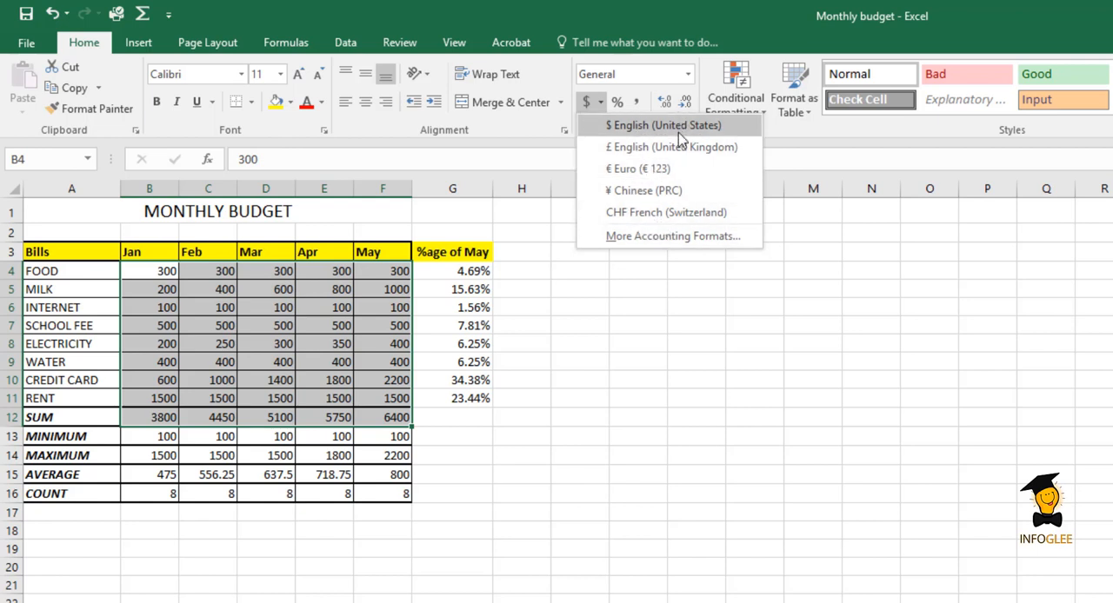
left_click(677, 236)
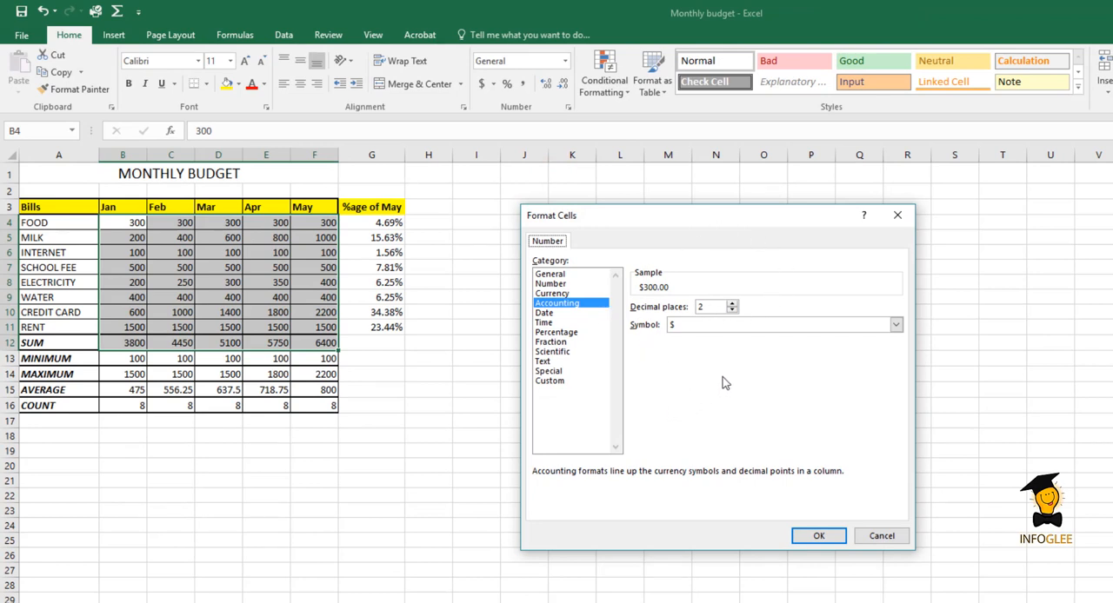
left_click(895, 325)
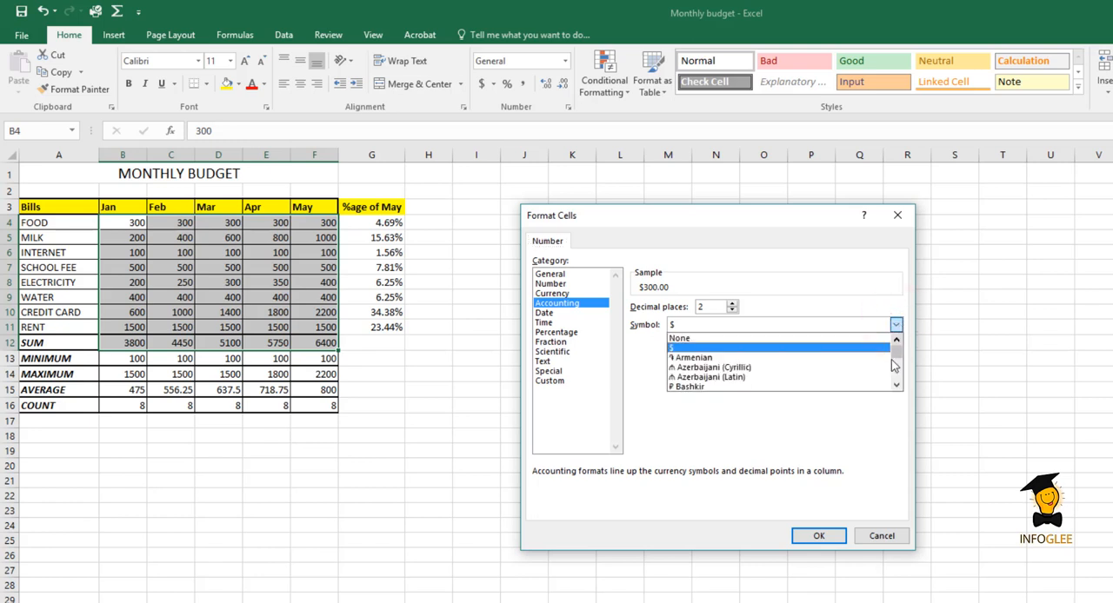
left_click(896, 386)
left_click(896, 386)
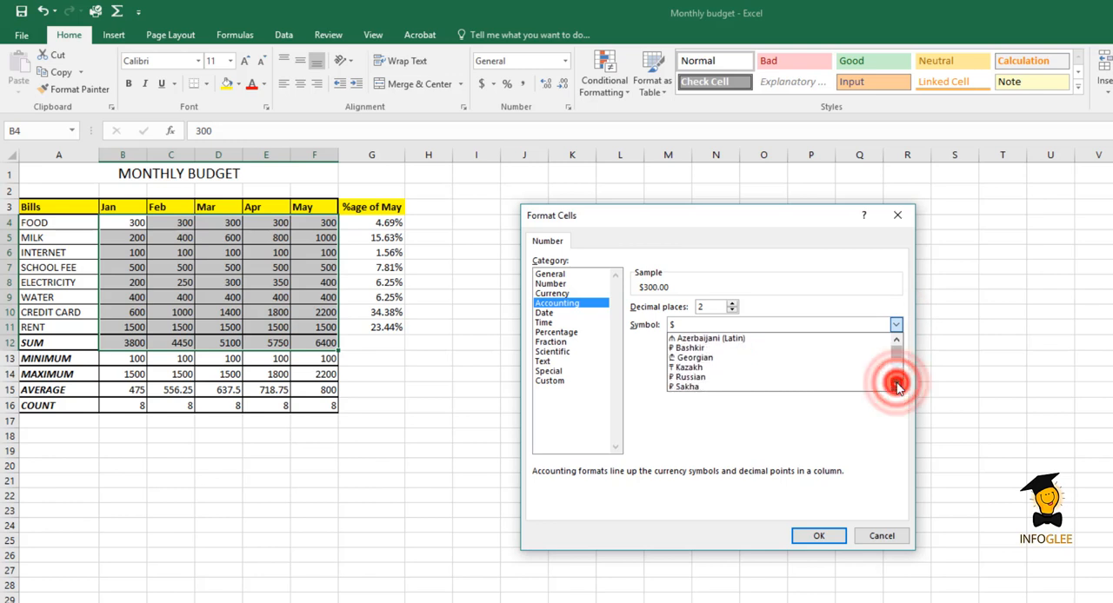
left_click(896, 386)
left_click(896, 386)
left_click(896, 386)
left_click(896, 386)
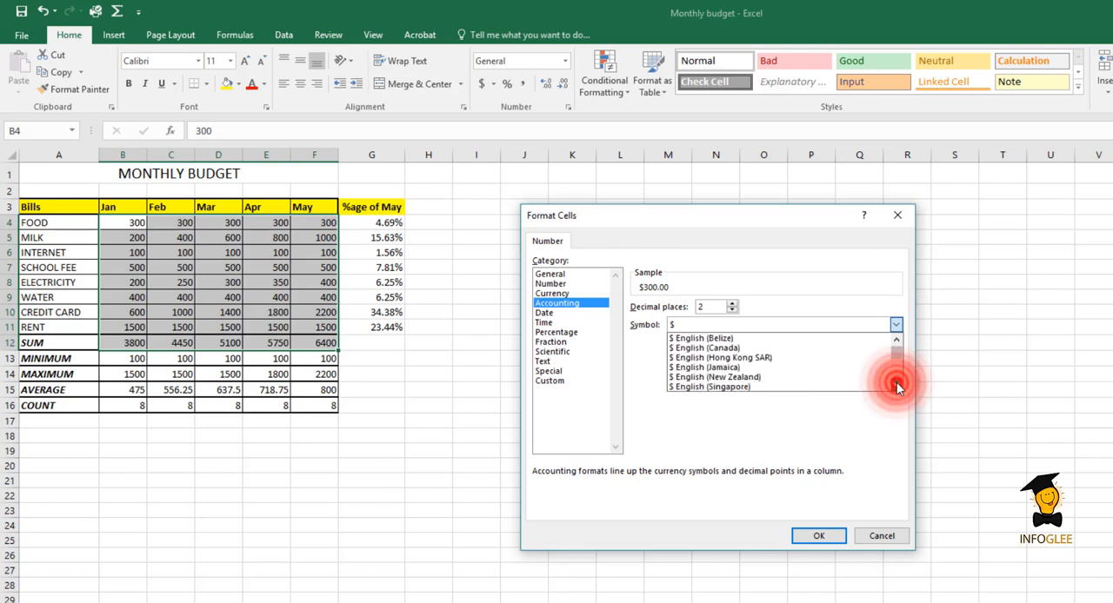
left_click(896, 386)
left_click(896, 386)
left_click(896, 386)
left_click(897, 386)
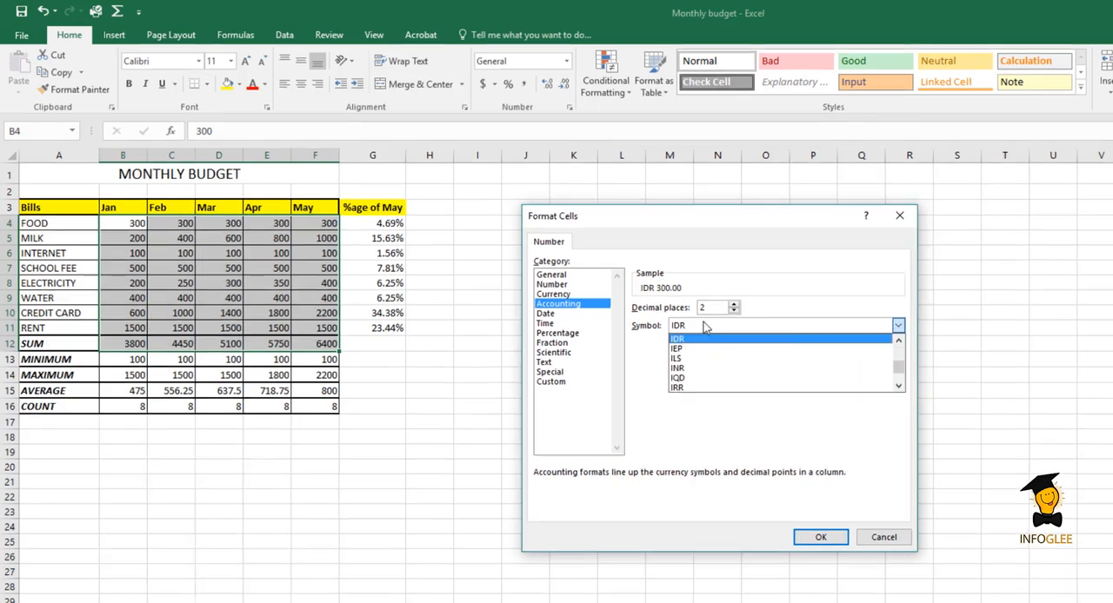
key("n")
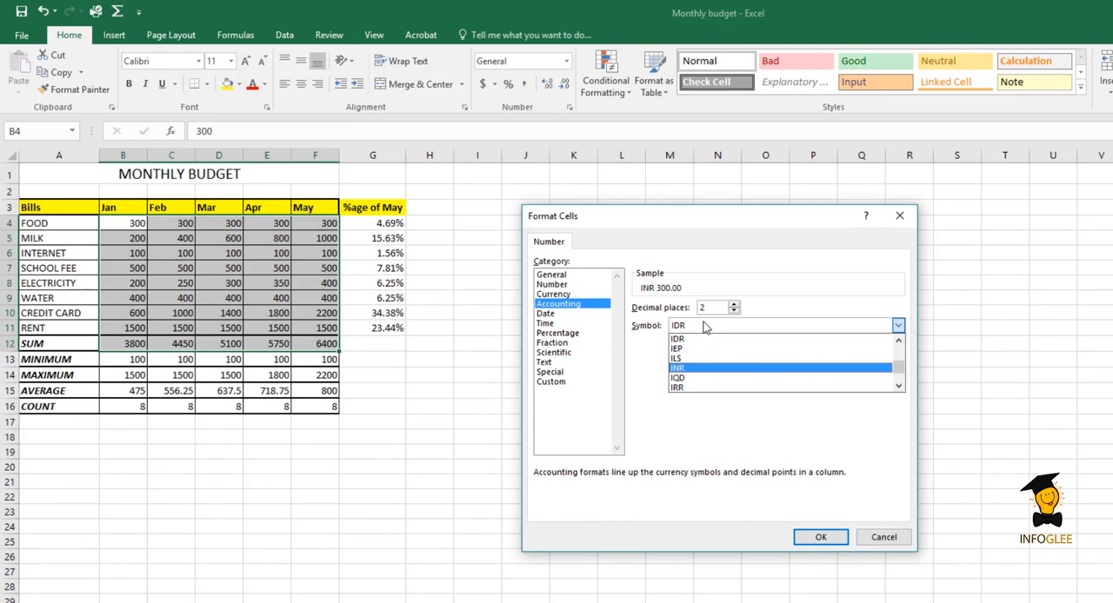
left_click(685, 368)
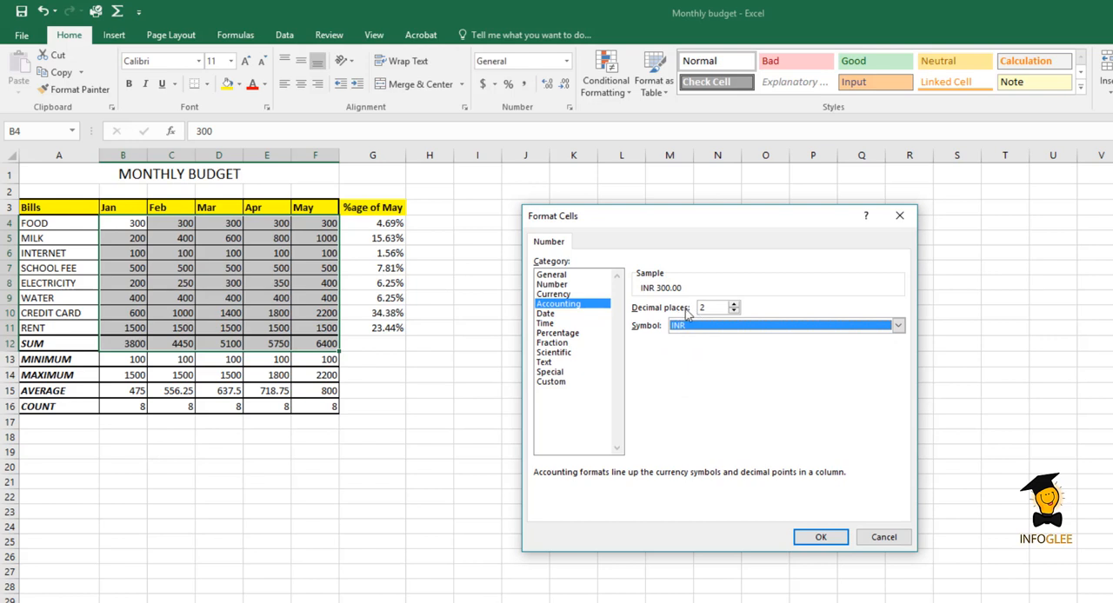
Set the accounting format's decimal places to 0 and apply it to the selected amounts
left_click(733, 313)
left_click(734, 313)
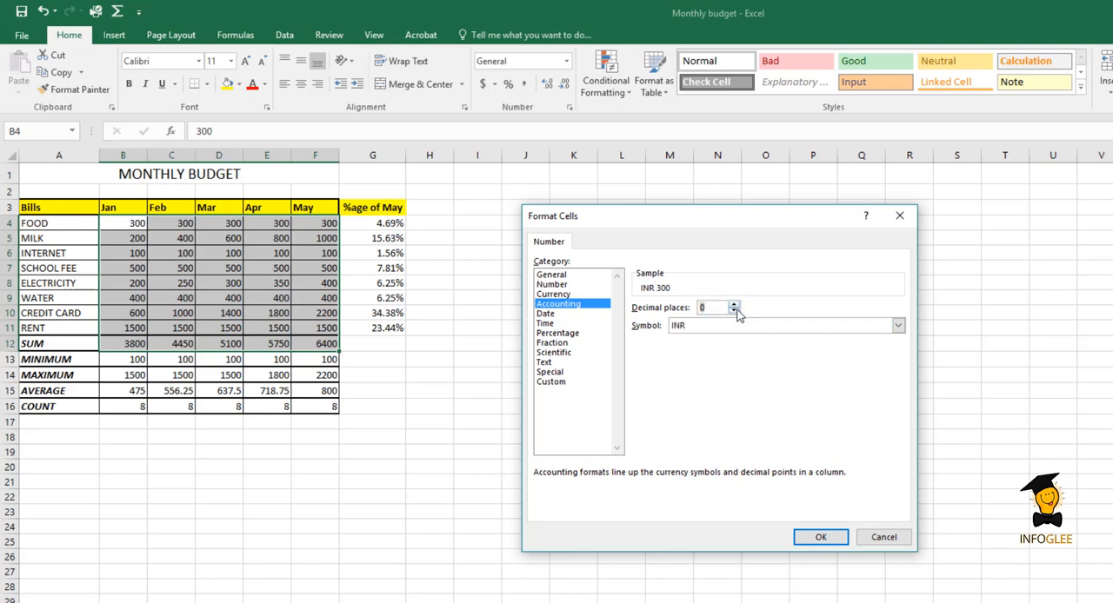
left_click(807, 539)
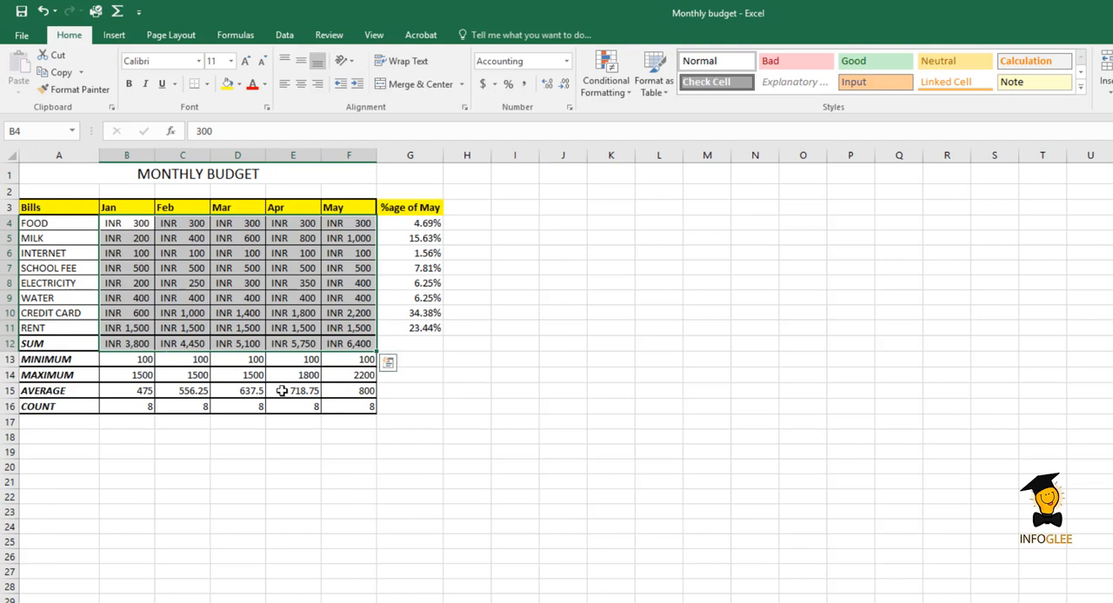
Apply the comma number style without decimal places to the monthly amounts and sums in B4:F12
left_click(285, 311)
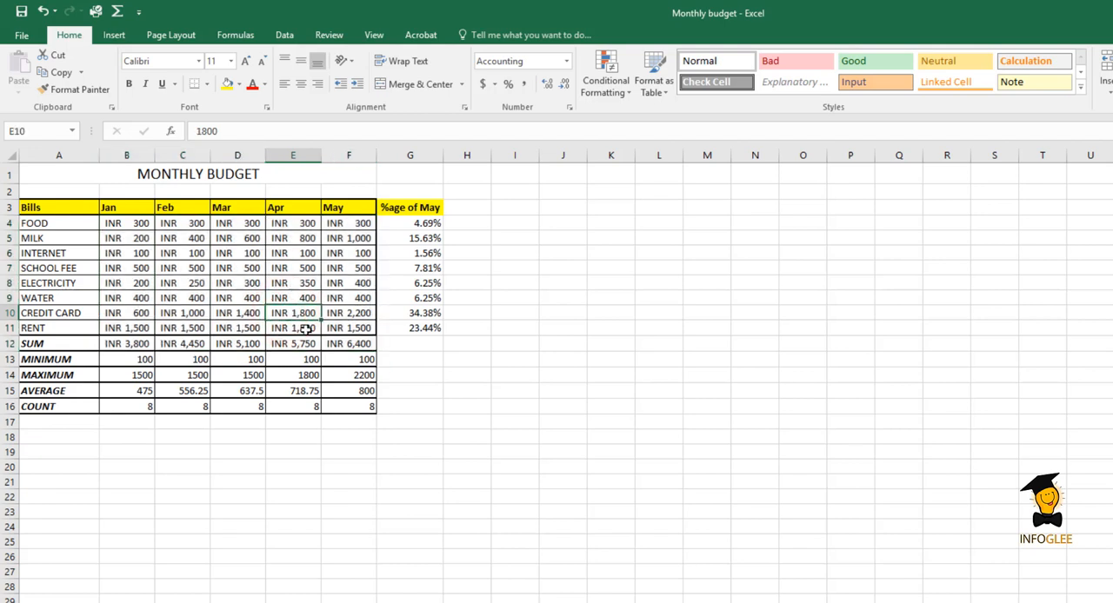
left_click(128, 224)
left_click_drag(128, 223, 352, 346)
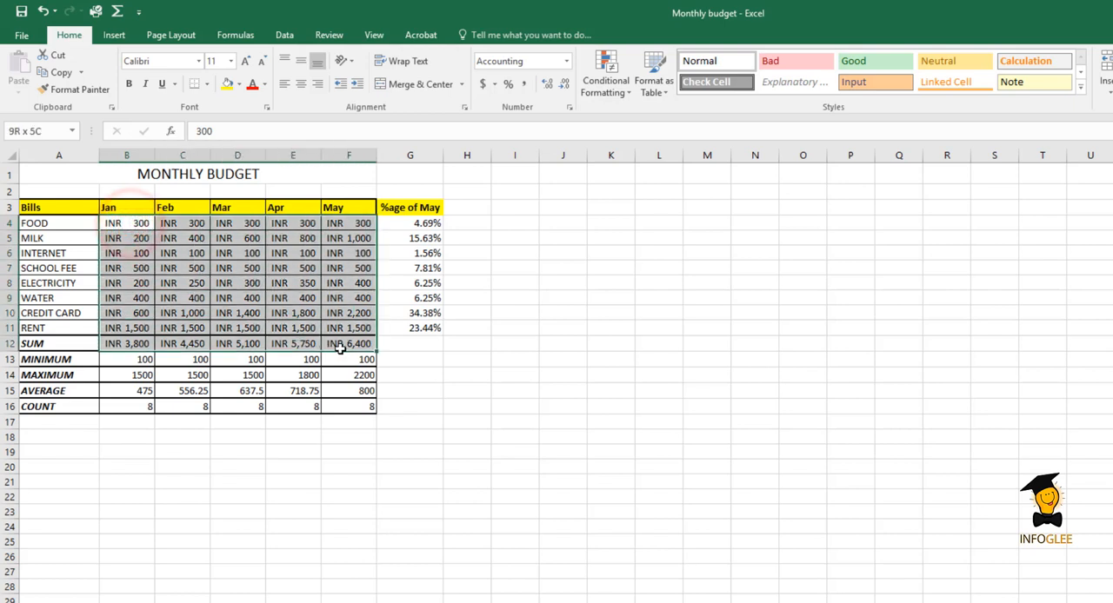
left_click(523, 85)
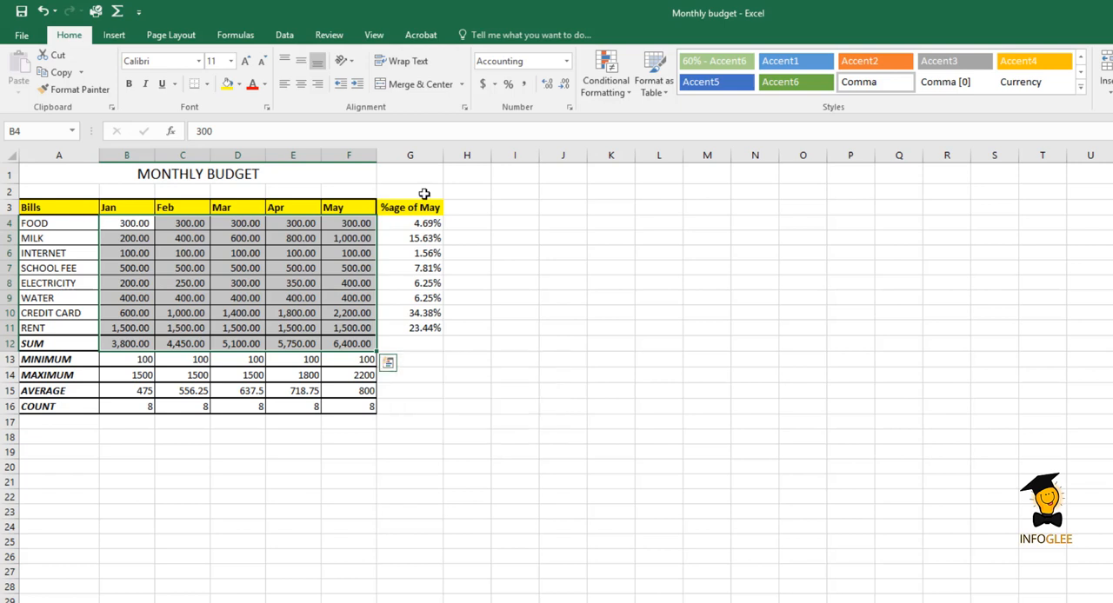
left_click(560, 85)
left_click(561, 85)
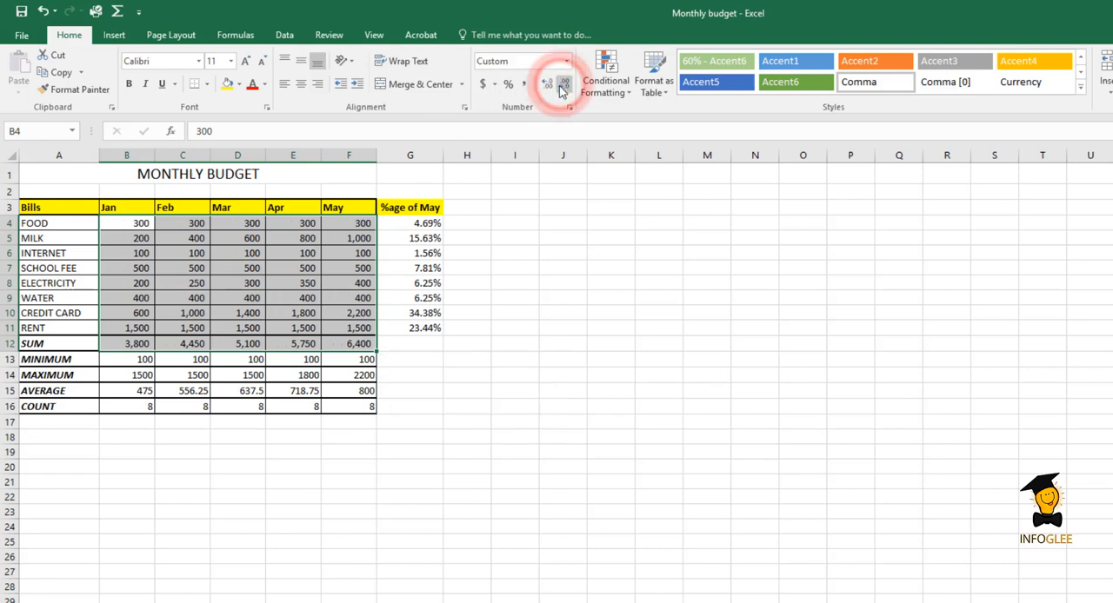
left_click(122, 345)
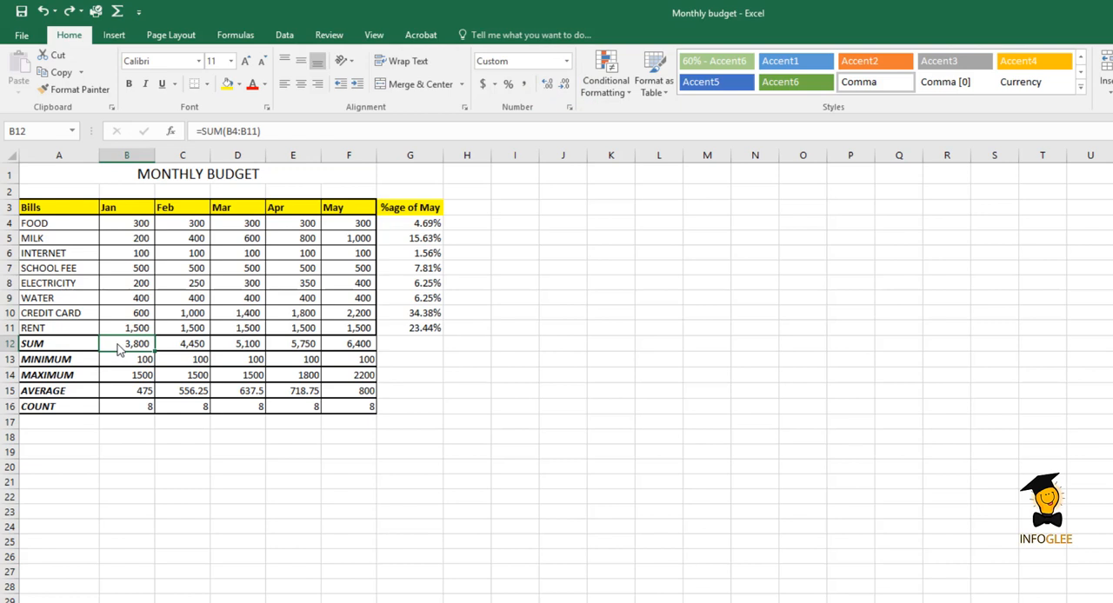
Copy the number formatting of the January sum in B12 to the MAXIMUM values in B14:F14 with Format Painter
left_click(9, 375)
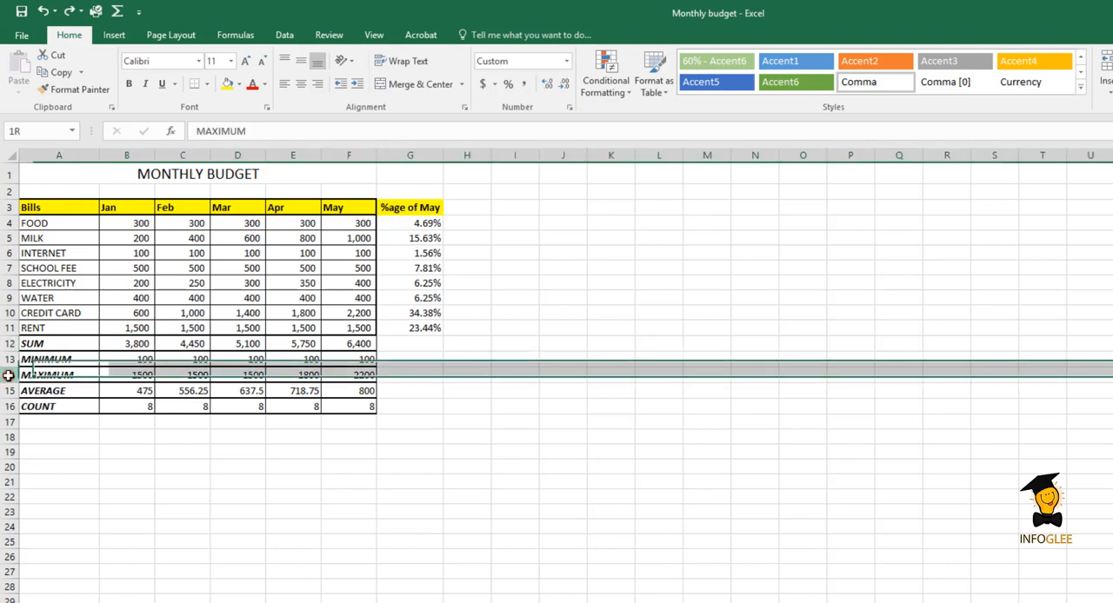
left_click(353, 454)
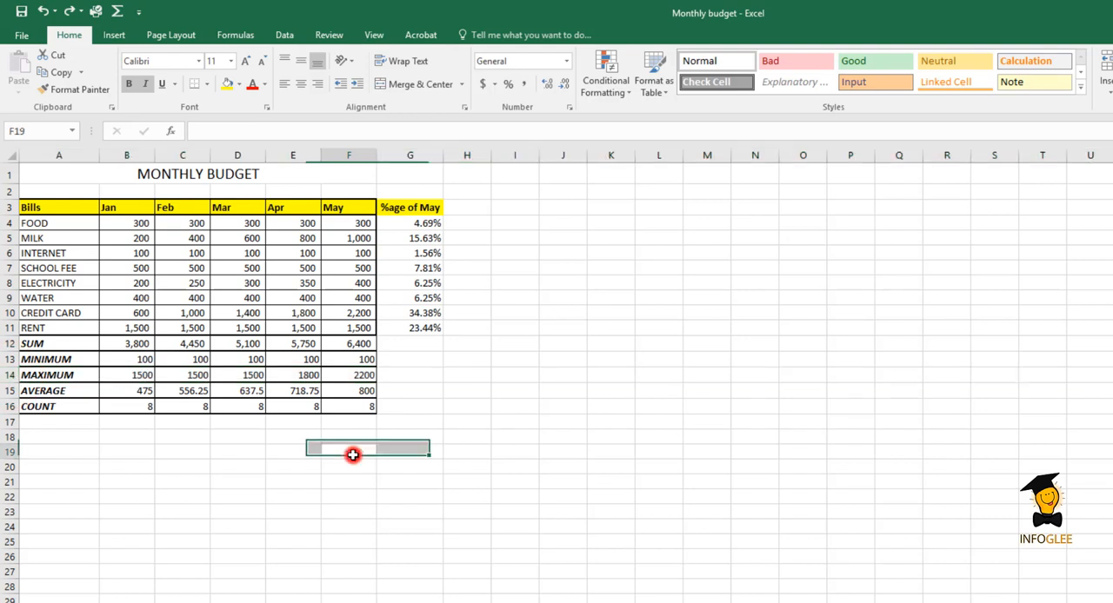
left_click(119, 344)
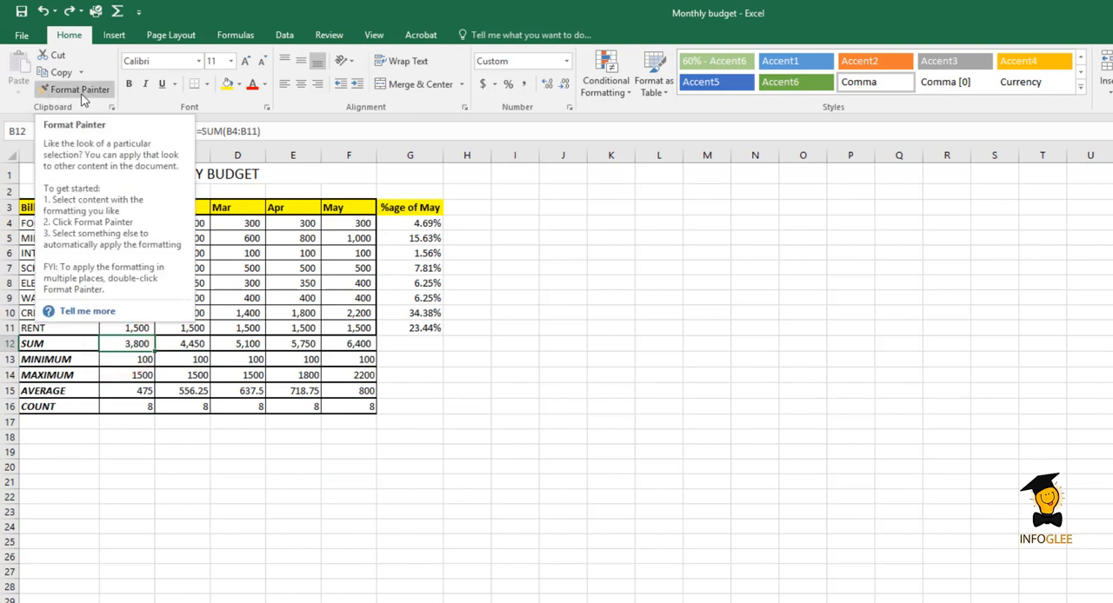
left_click(81, 93)
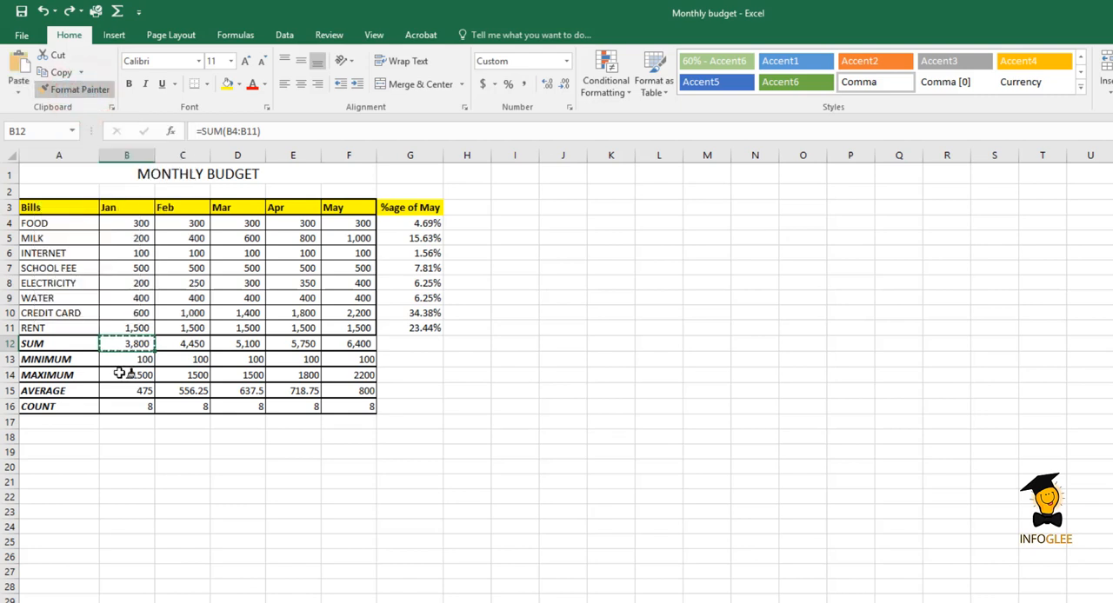
left_click_drag(120, 375, 330, 374)
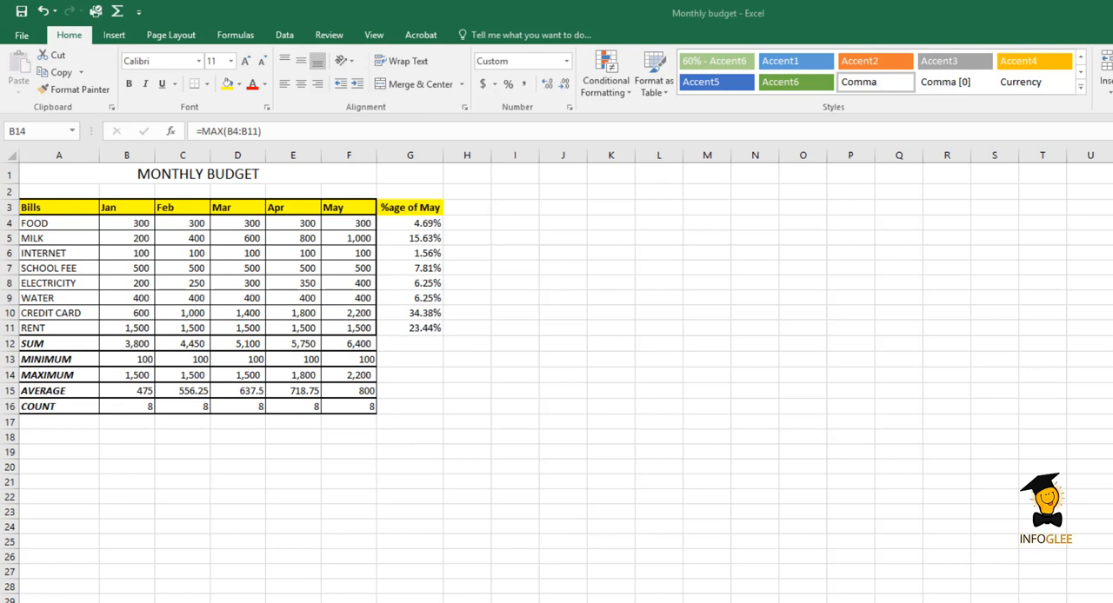
left_click(515, 601)
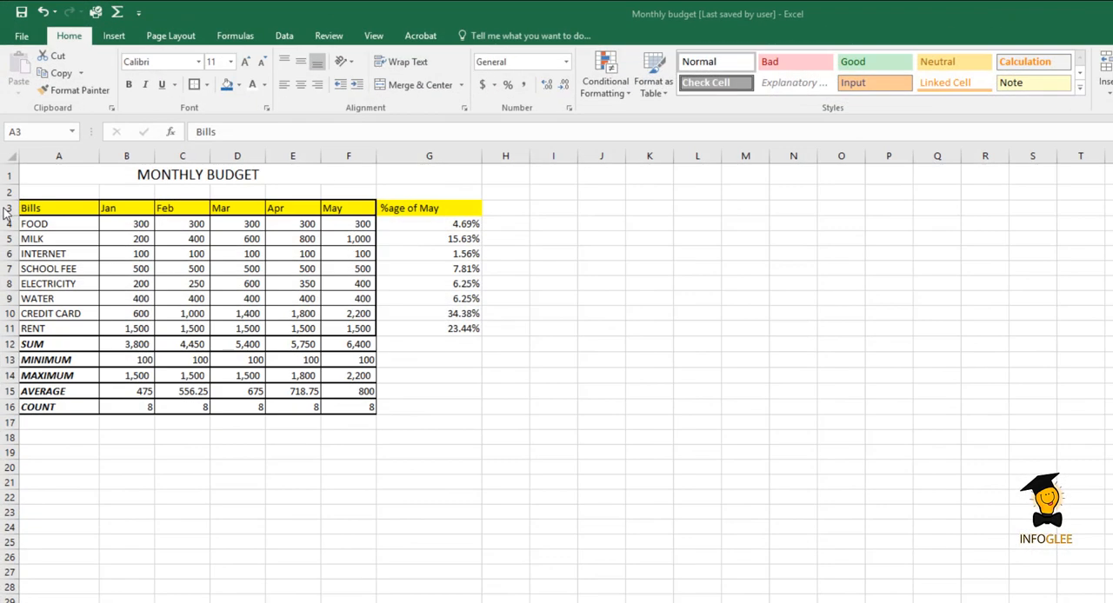
Clear only the formats from the header row 3, keeping its text
left_click(7, 211)
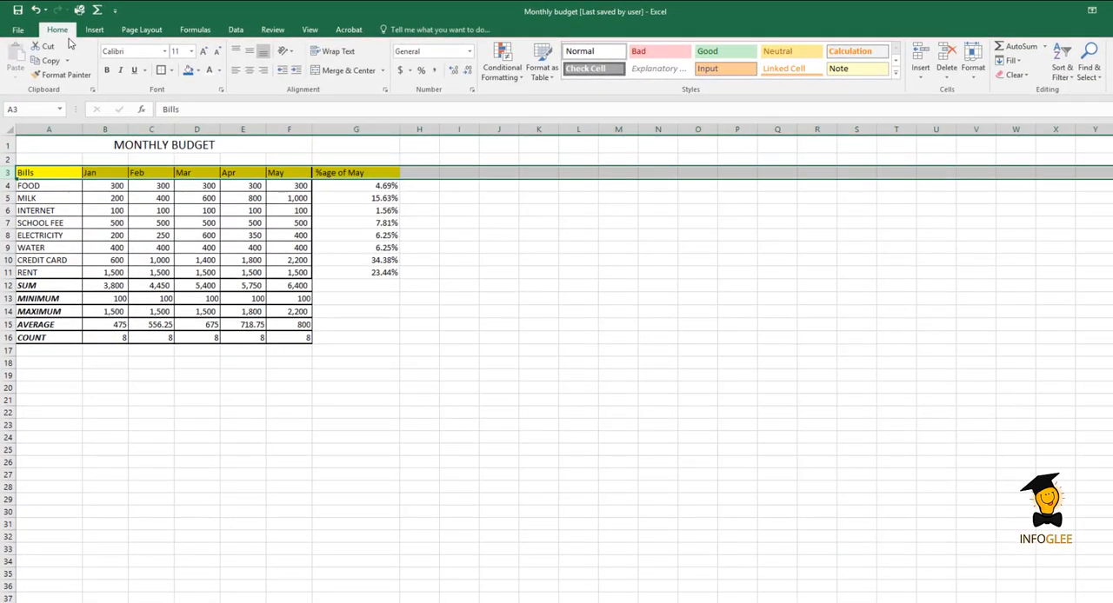
left_click(1027, 76)
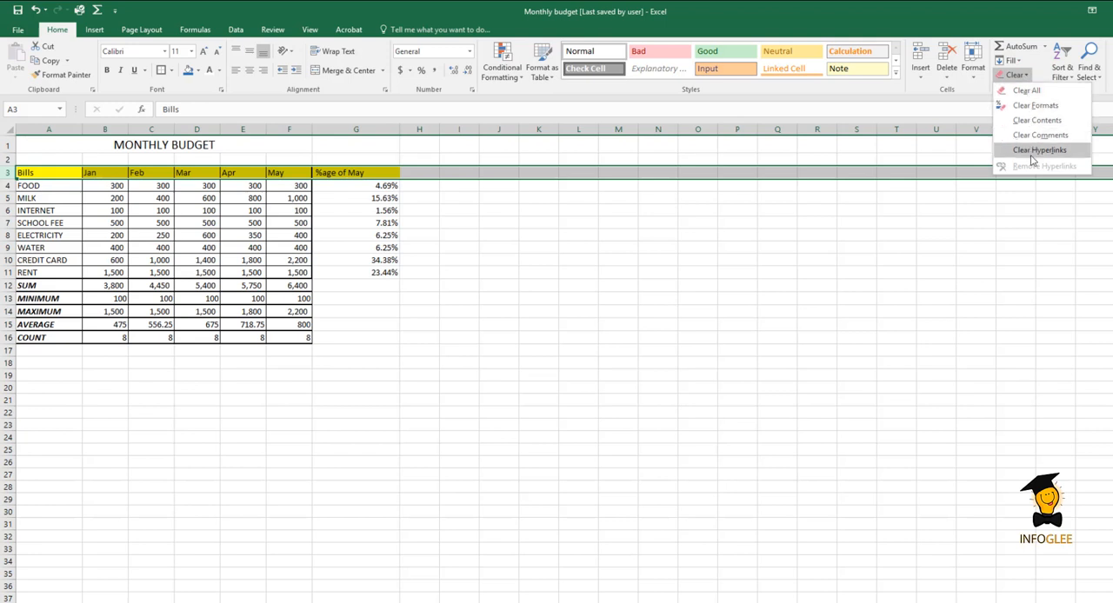
left_click(1052, 108)
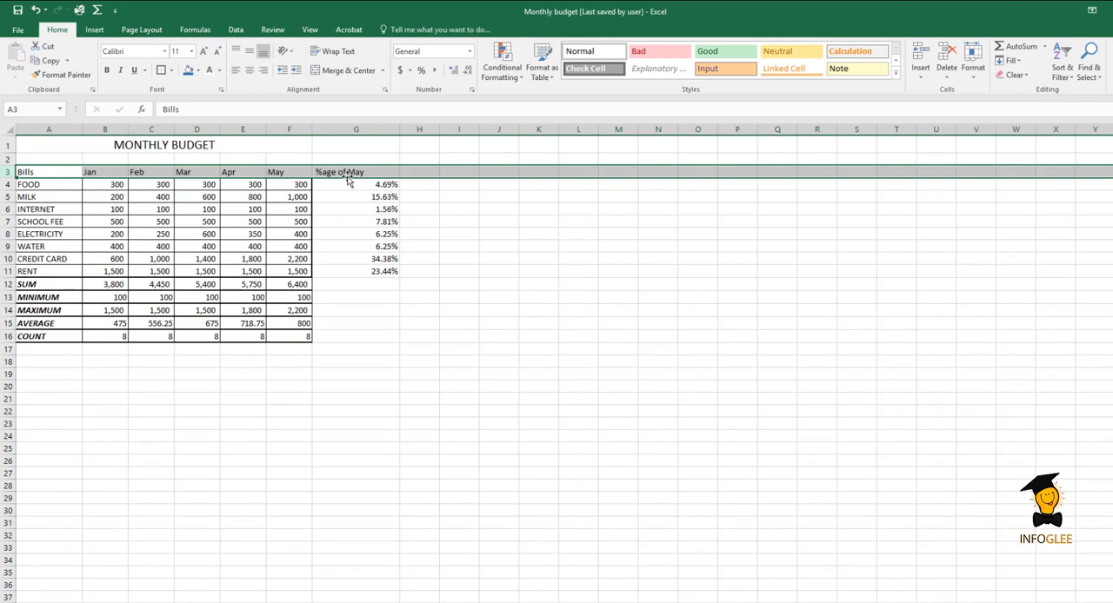
Give the Bills header in A3 a dark blue fill and bold white text
left_click(46, 173)
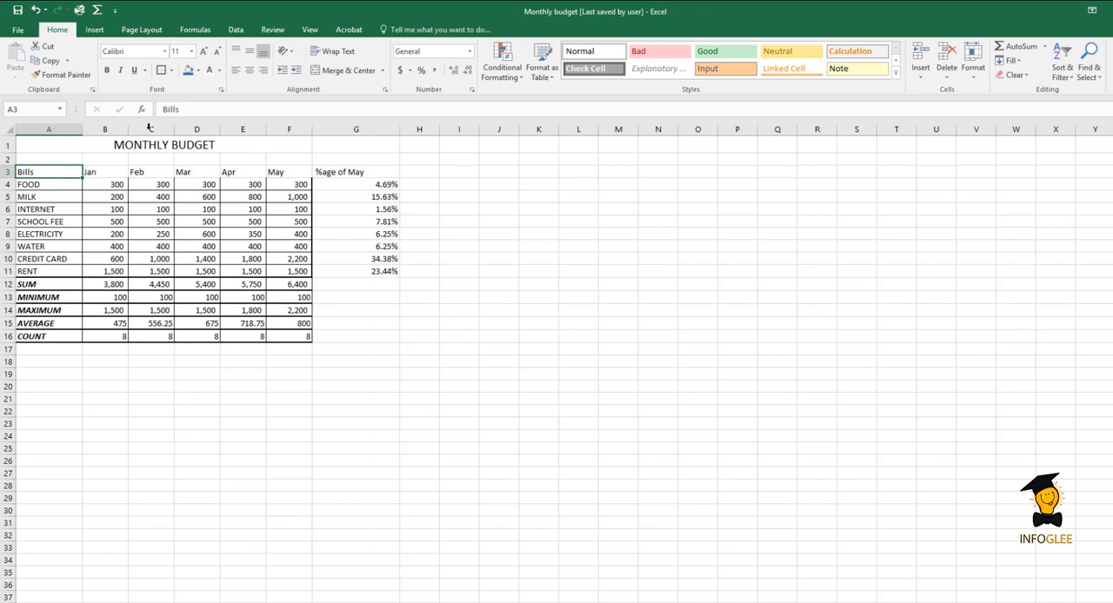
left_click(198, 71)
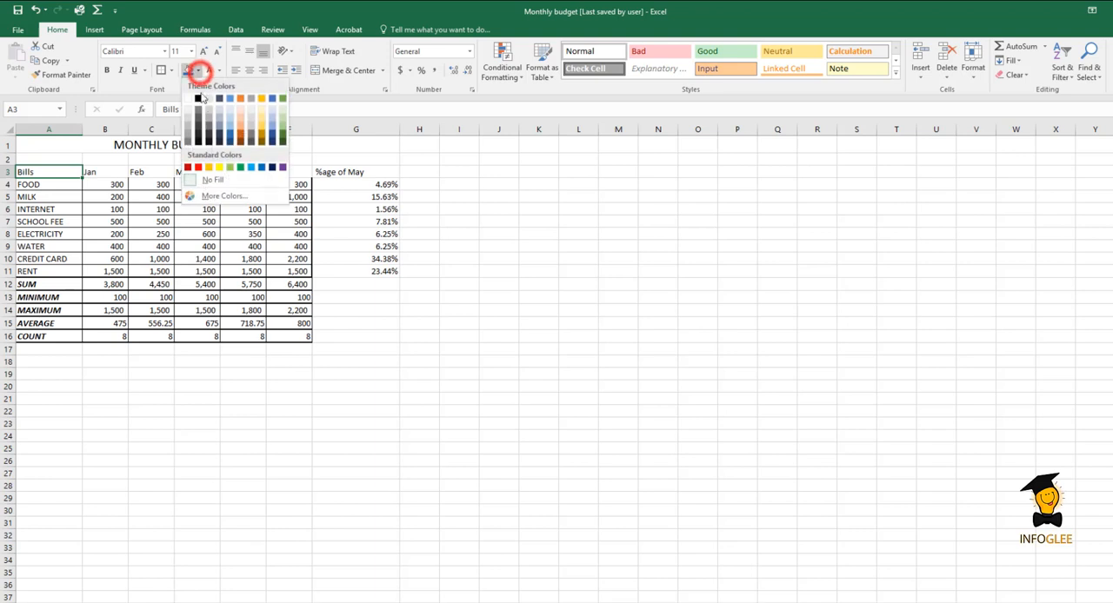
left_click(229, 131)
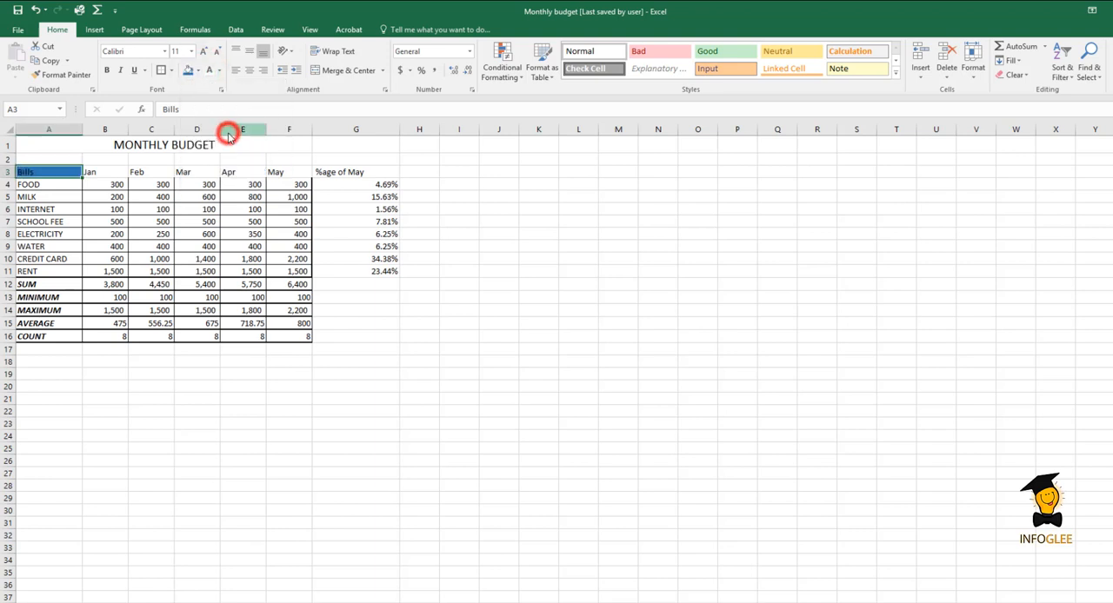
left_click(209, 70)
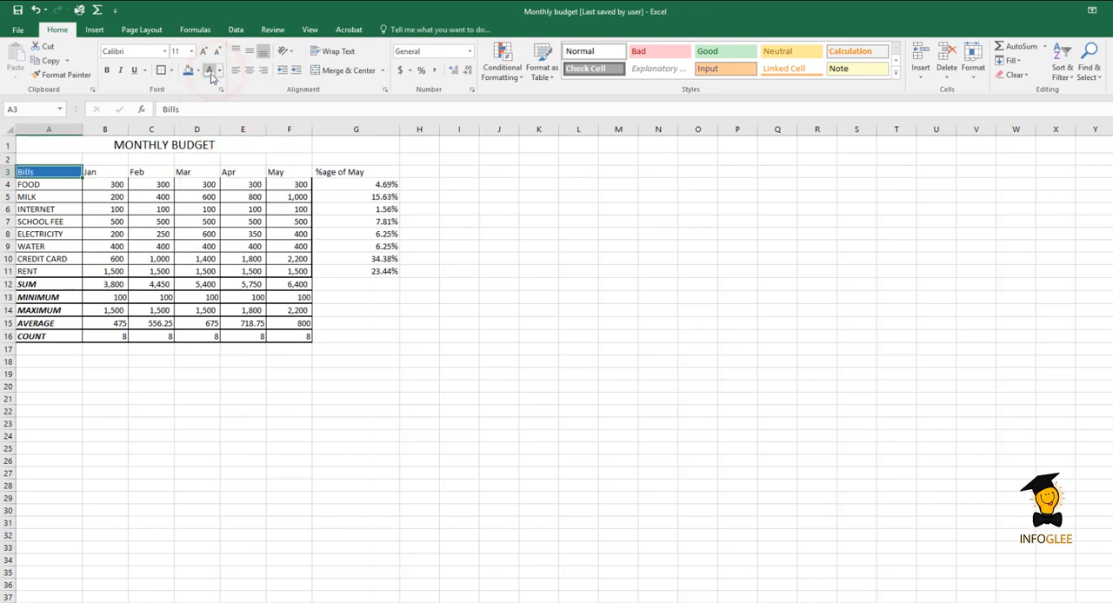
left_click(218, 71)
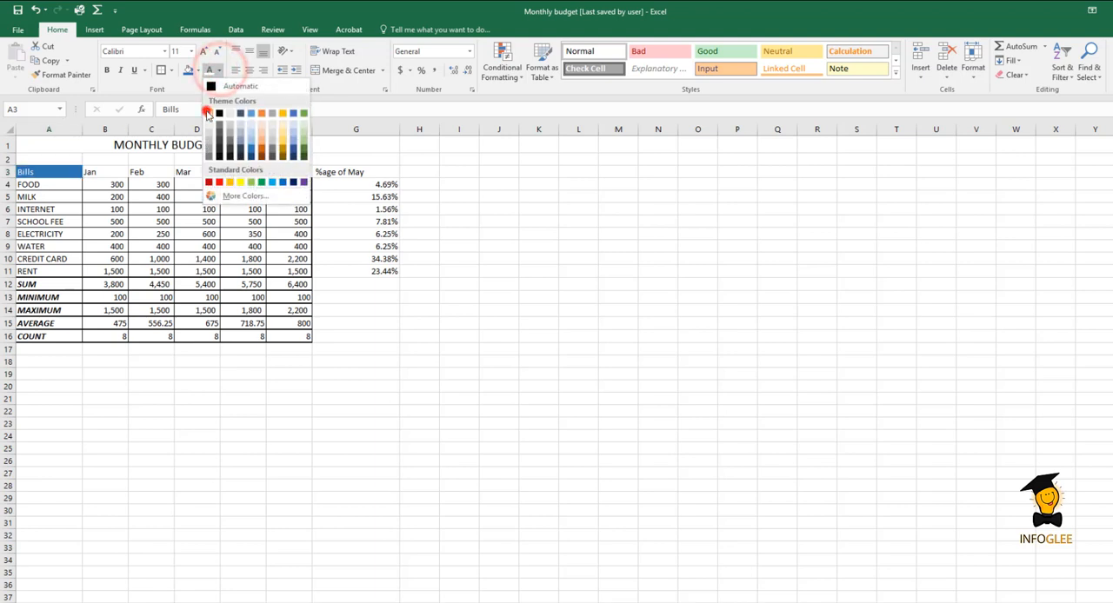
left_click(207, 113)
left_click(109, 71)
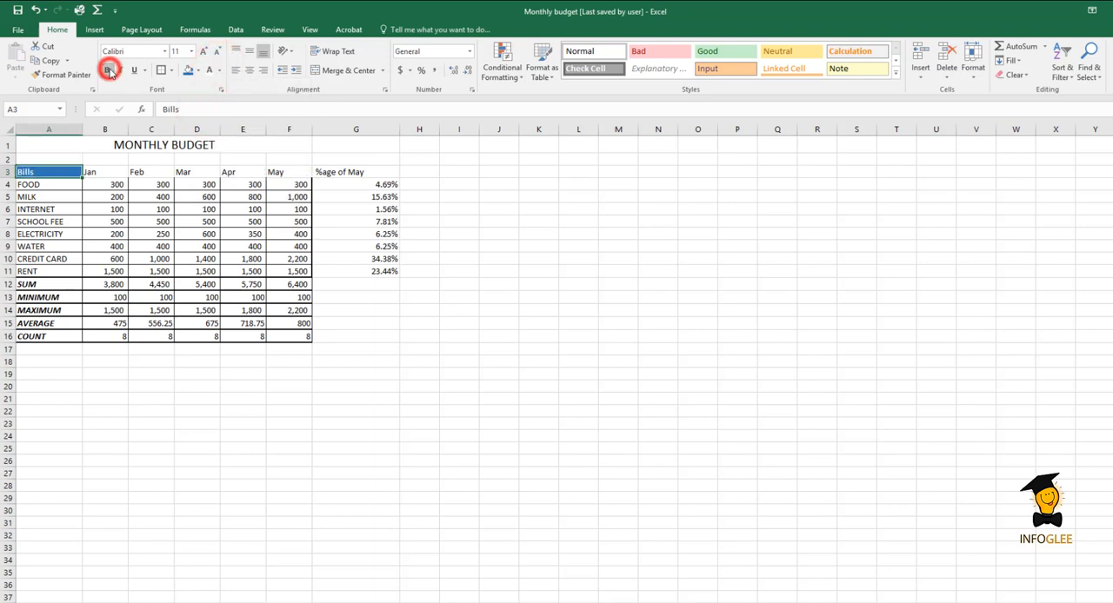
Set the Bills header's font to Arial size 16 and add thick outside borders around the cell
left_click(165, 51)
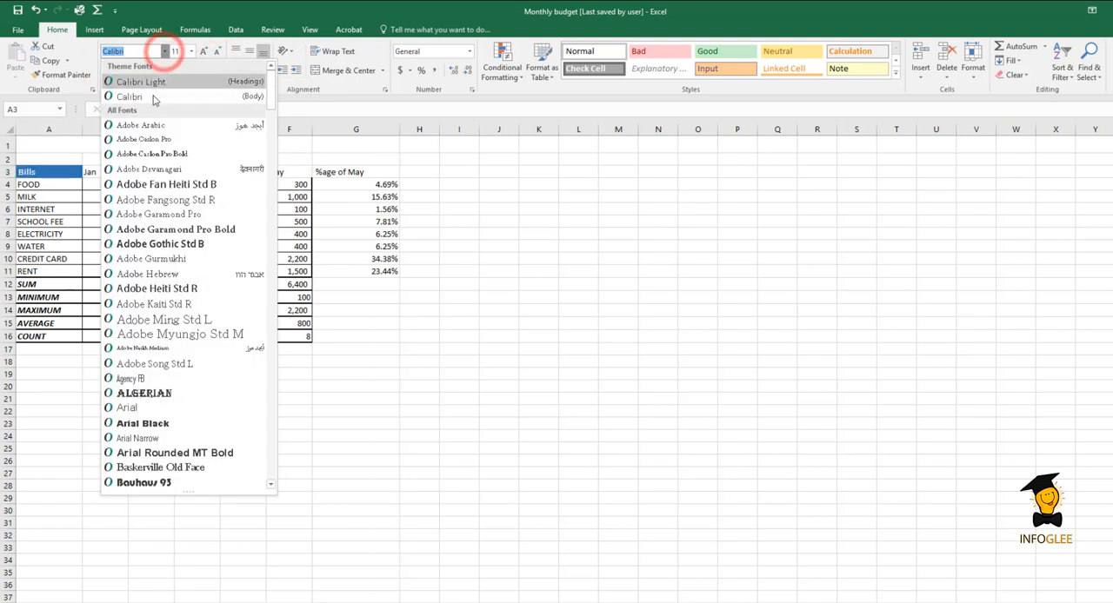
left_click(130, 408)
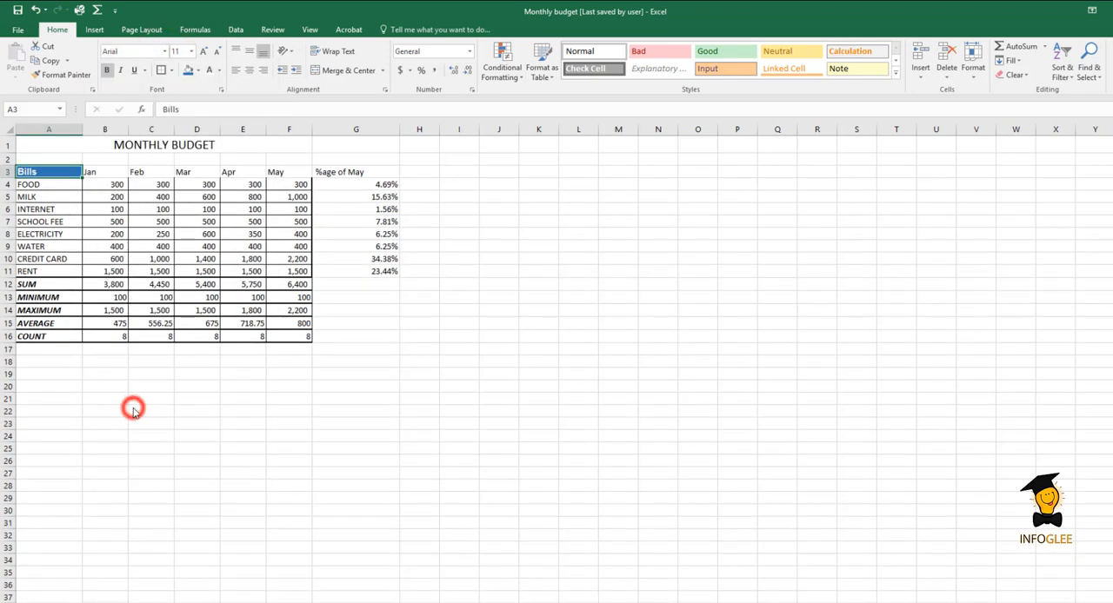
left_click(192, 51)
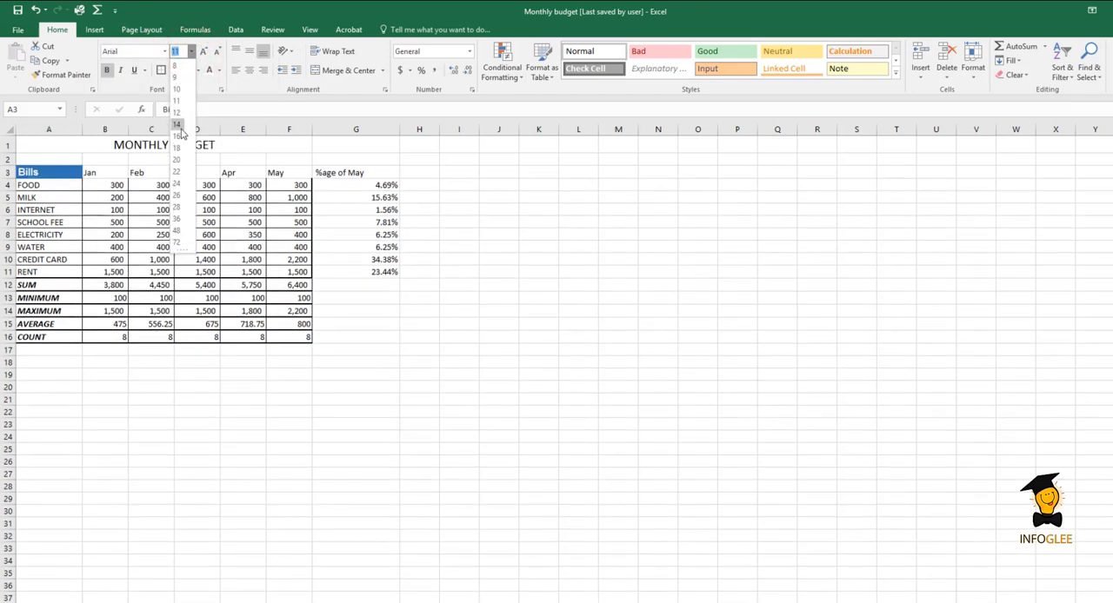
left_click(176, 136)
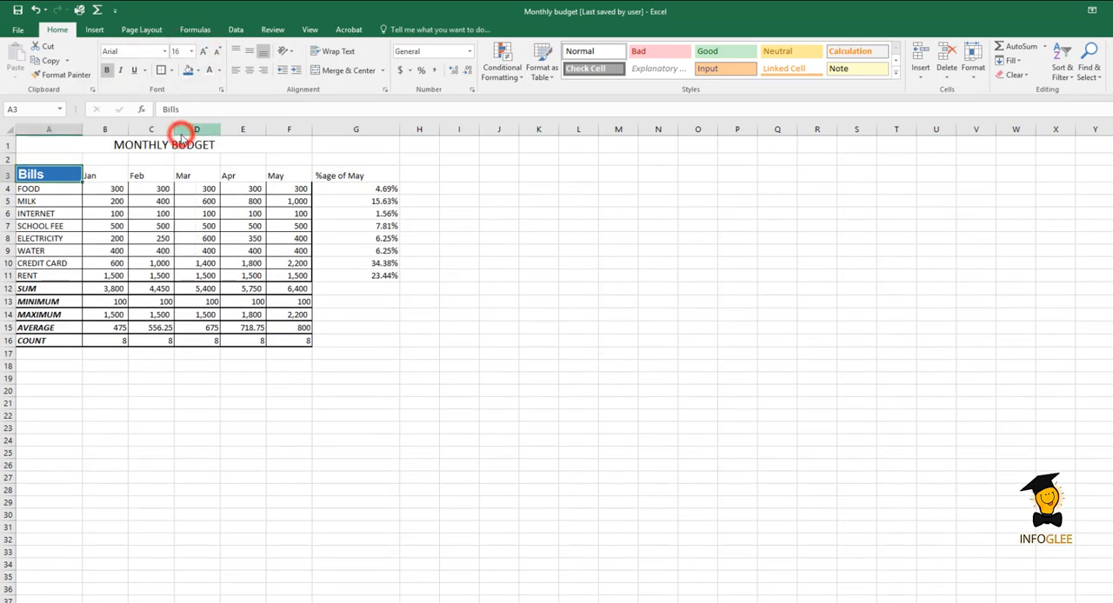
left_click(173, 70)
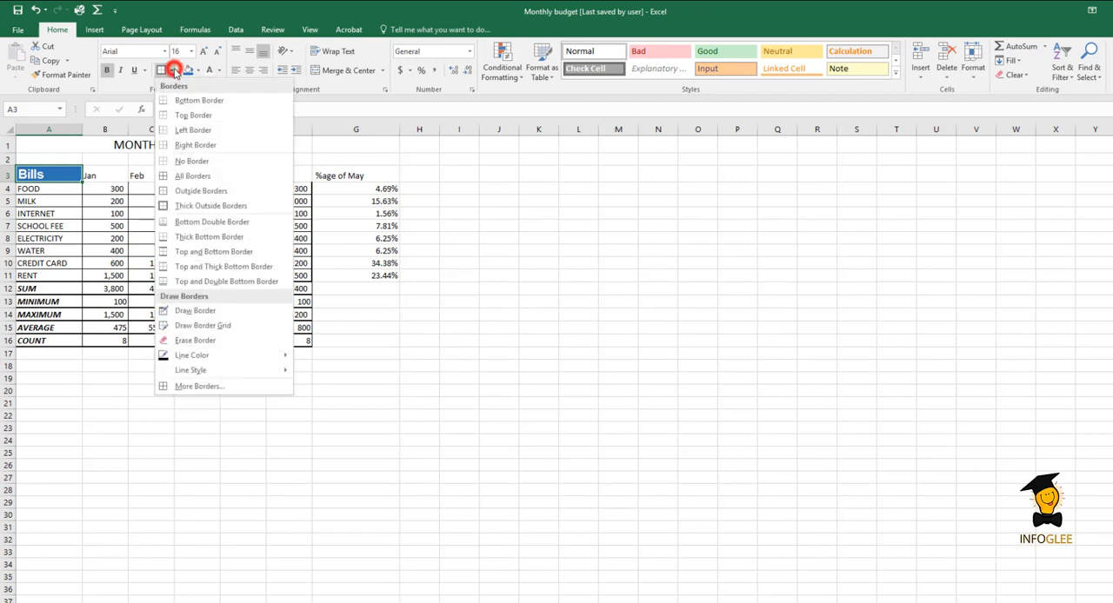
left_click(173, 206)
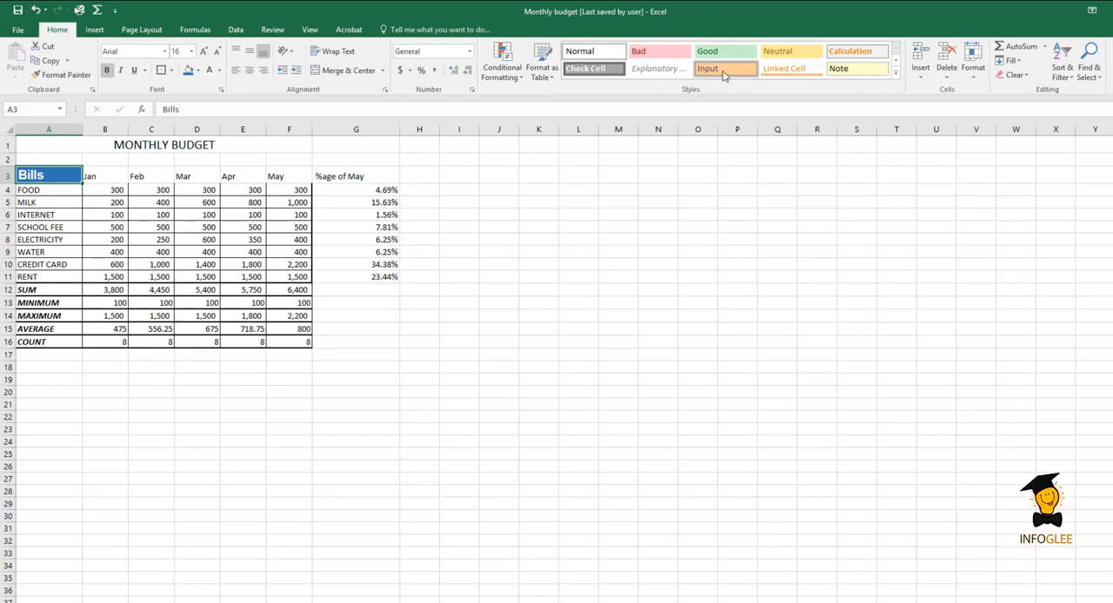
Save the Bills header's formatting as a new cell style named Super Awesome
left_click(895, 60)
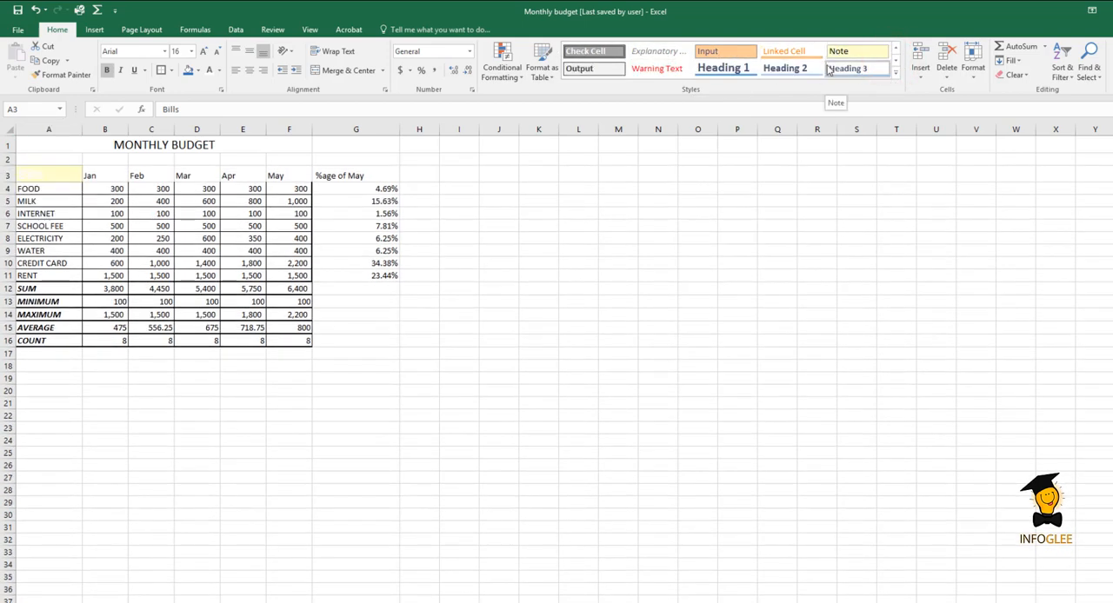
left_click(833, 52)
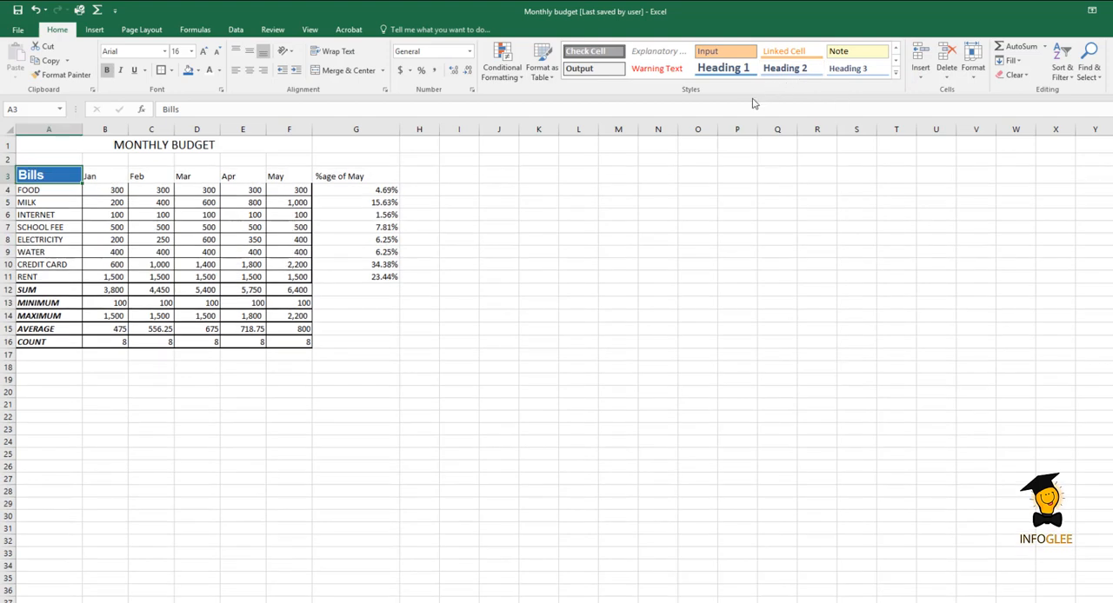
left_click(895, 78)
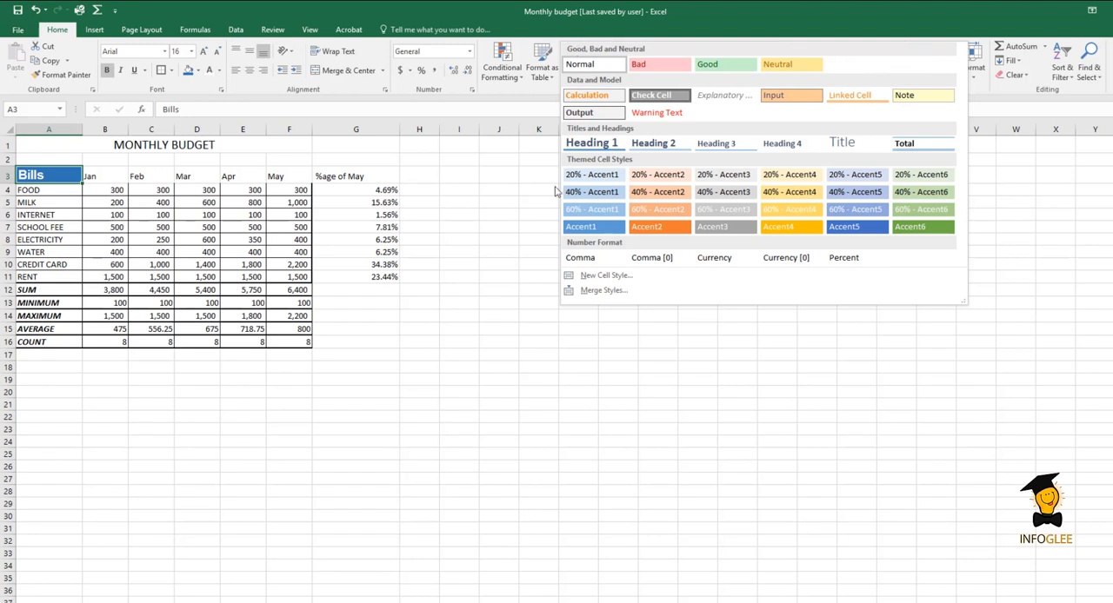
left_click(614, 277)
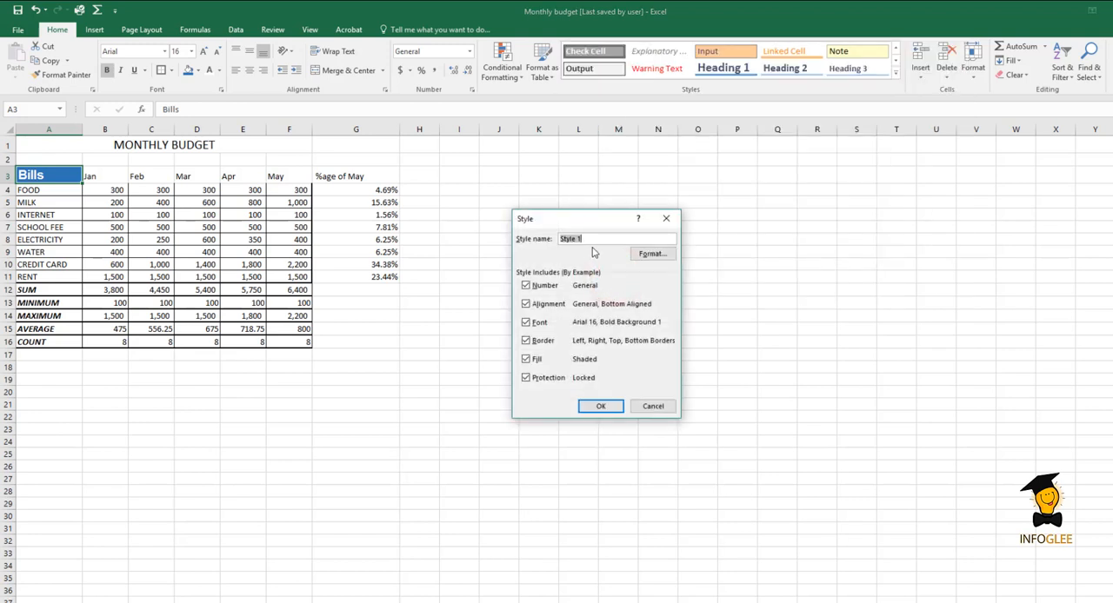
key("BackSpace")
type("Super Awesome")
left_click(599, 406)
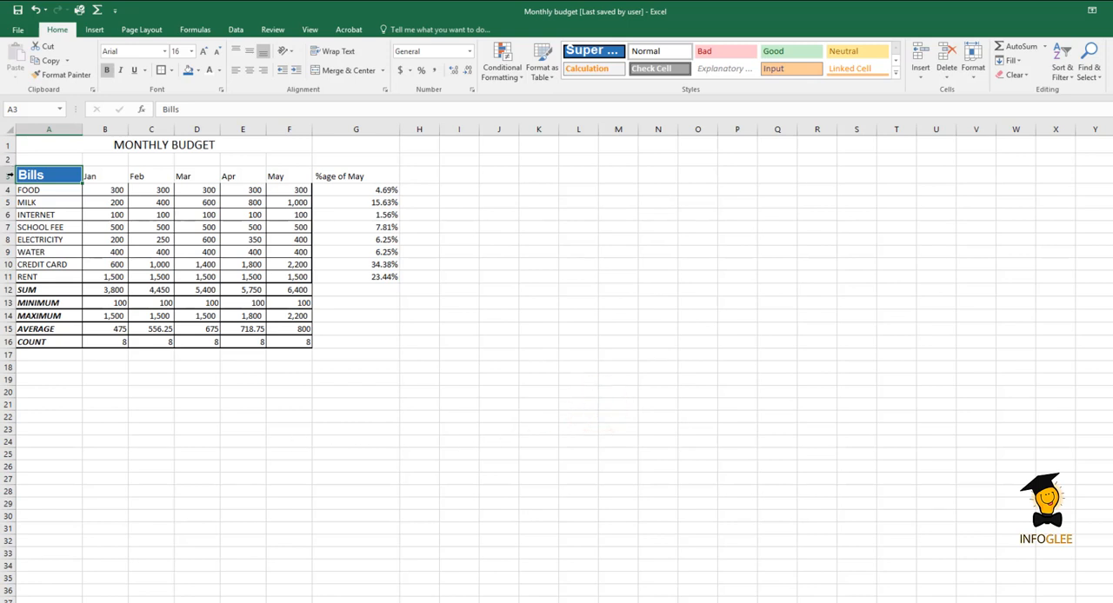
Apply the Super Awesome cell style to the headers in A3:F3
left_click(28, 173)
left_click_drag(75, 181, 286, 174)
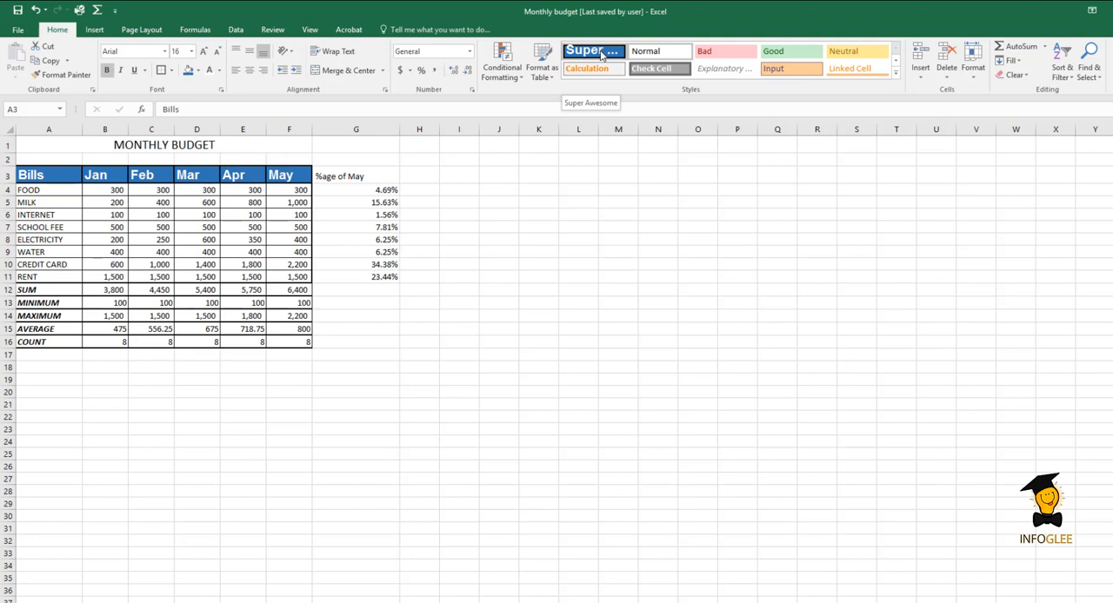
left_click(595, 51)
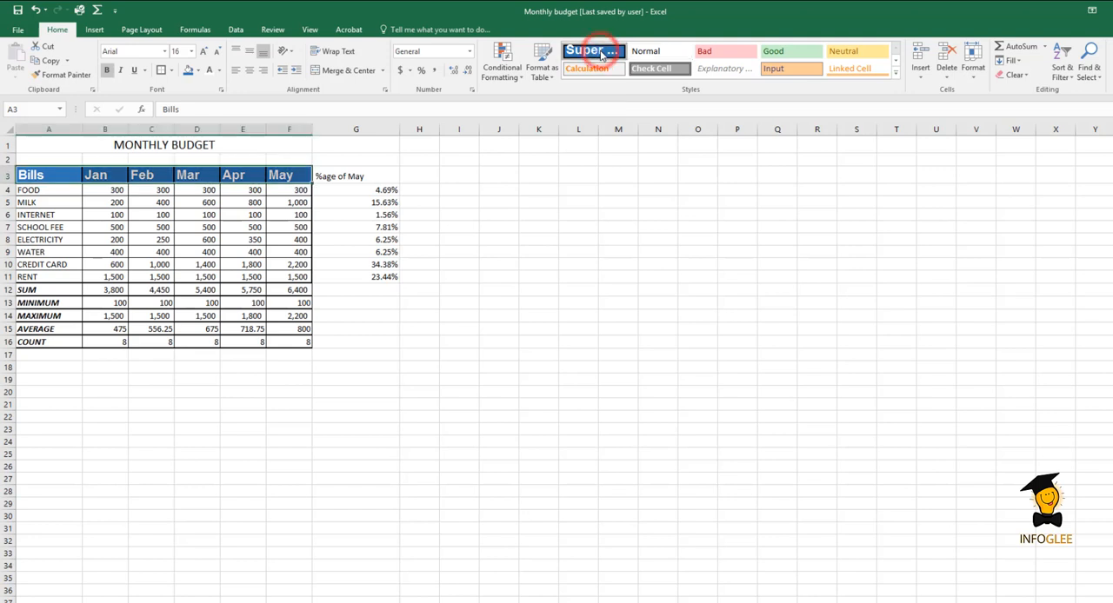
left_click(293, 288)
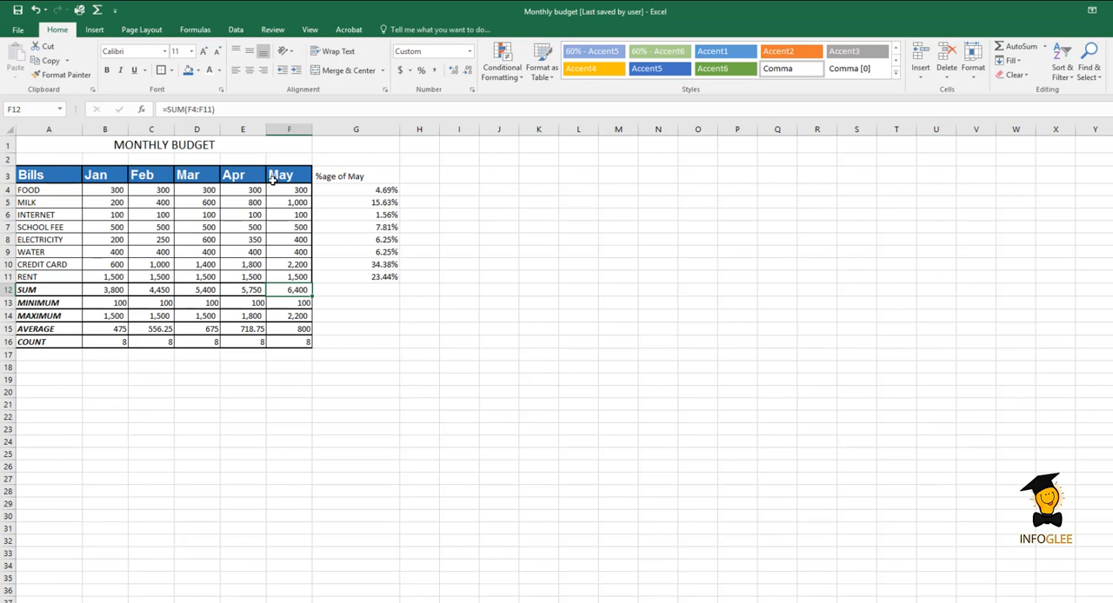
Open the Super Awesome cell style for modification and bring up its formatting settings
left_click(272, 178)
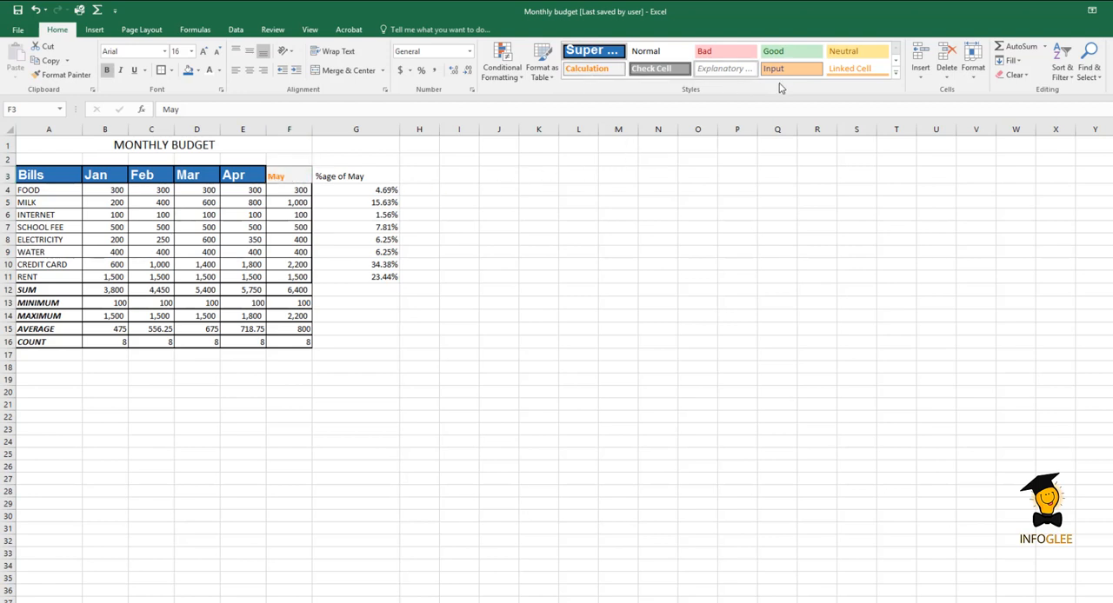
left_click(894, 77)
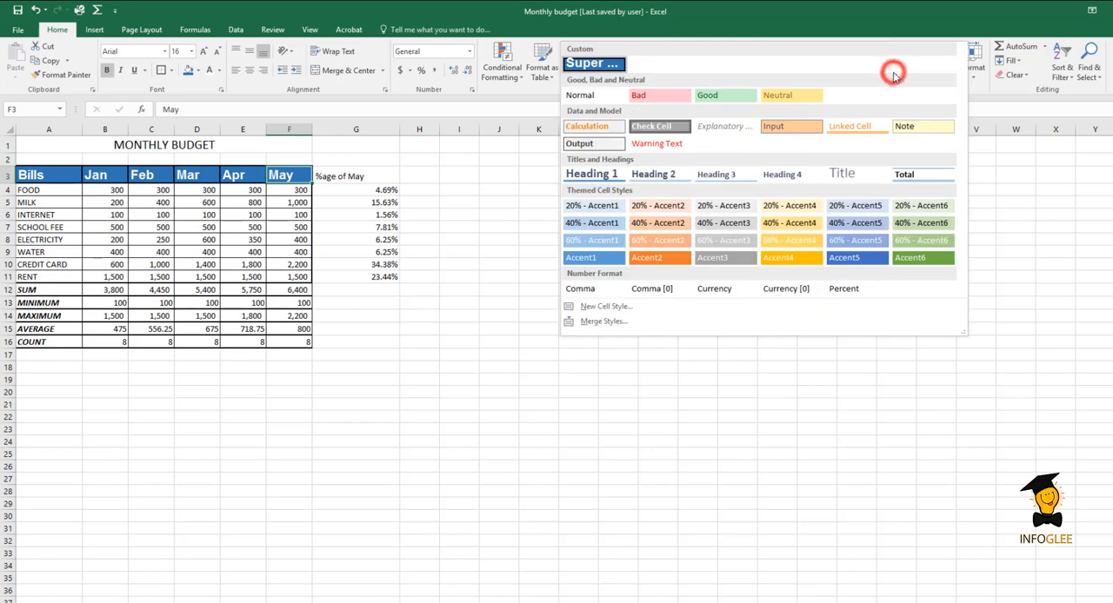
right_click(607, 67)
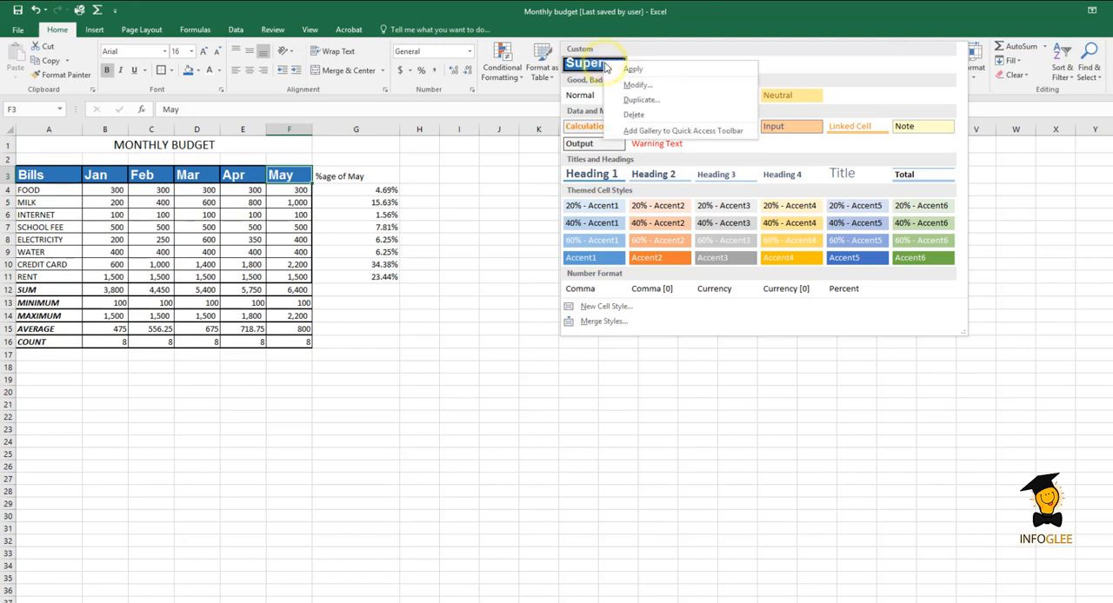
left_click(636, 85)
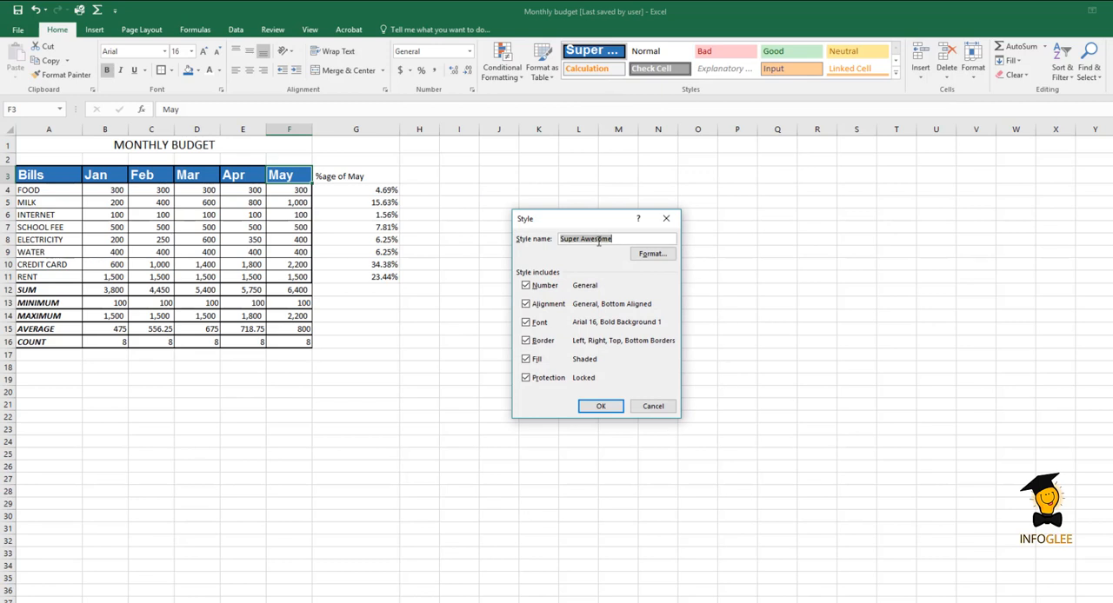
left_click(654, 255)
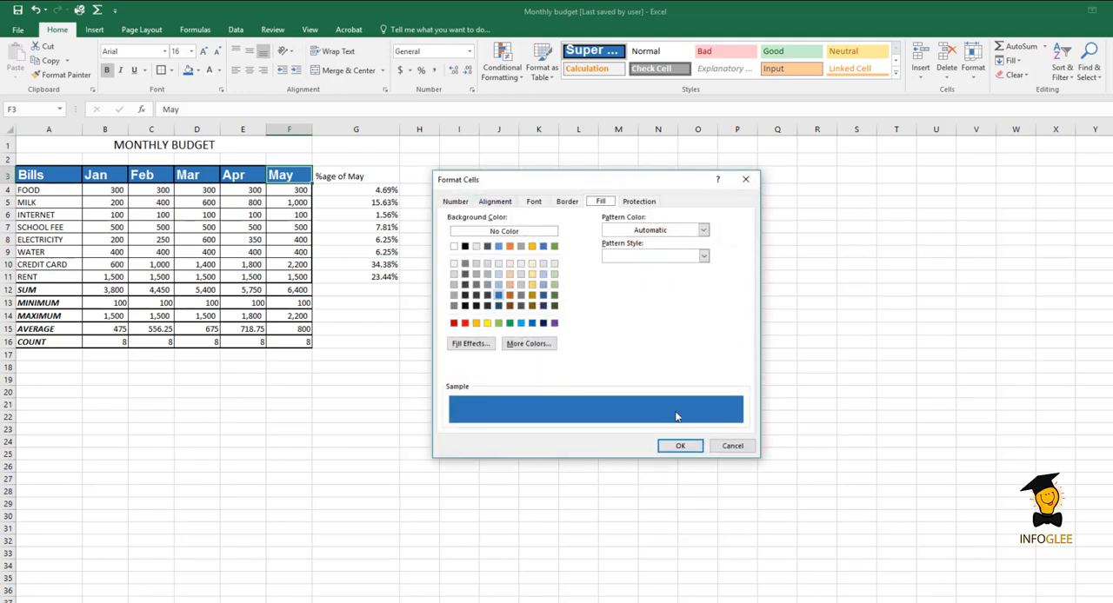
Review the style's number, alignment, font, border, fill and protection settings
left_click(459, 201)
left_click(495, 201)
left_click(530, 202)
left_click(565, 201)
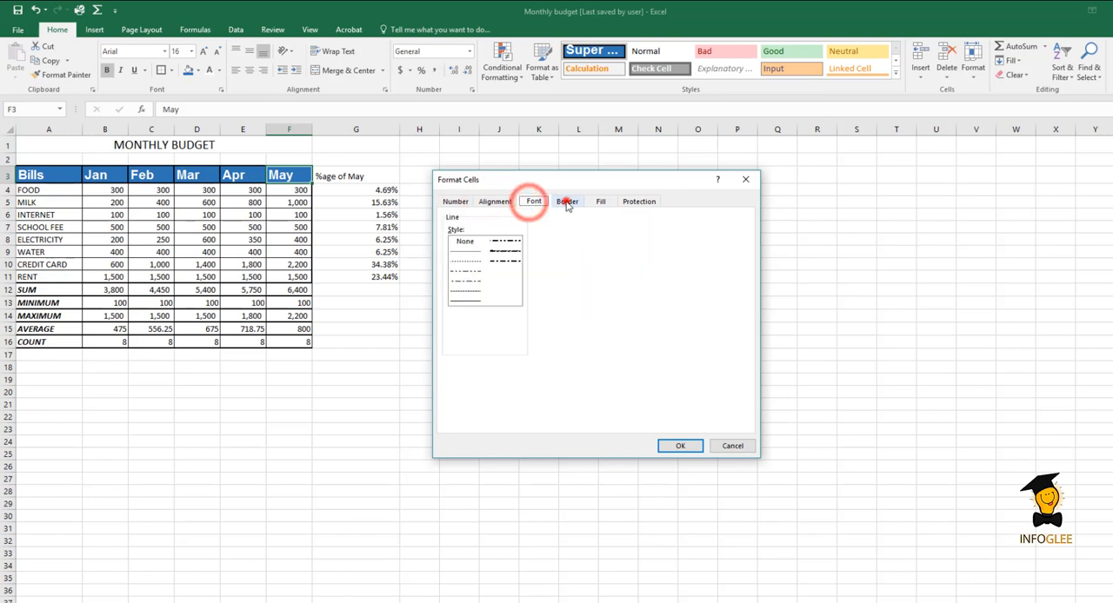
left_click(600, 201)
left_click(633, 203)
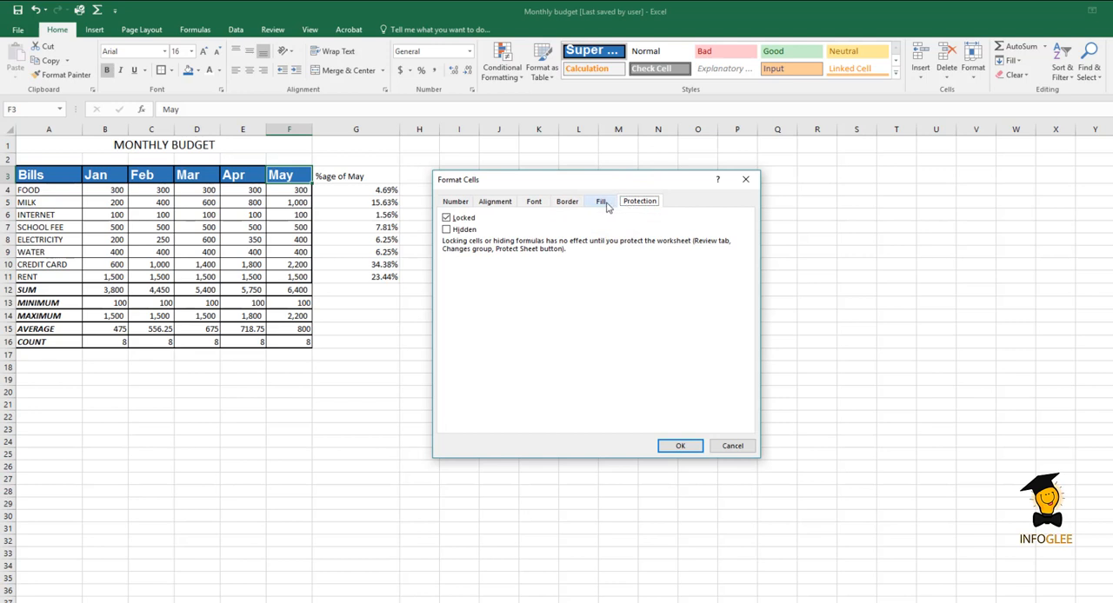
Change the Super Awesome style's fill to light green and save the modified style
left_click(600, 202)
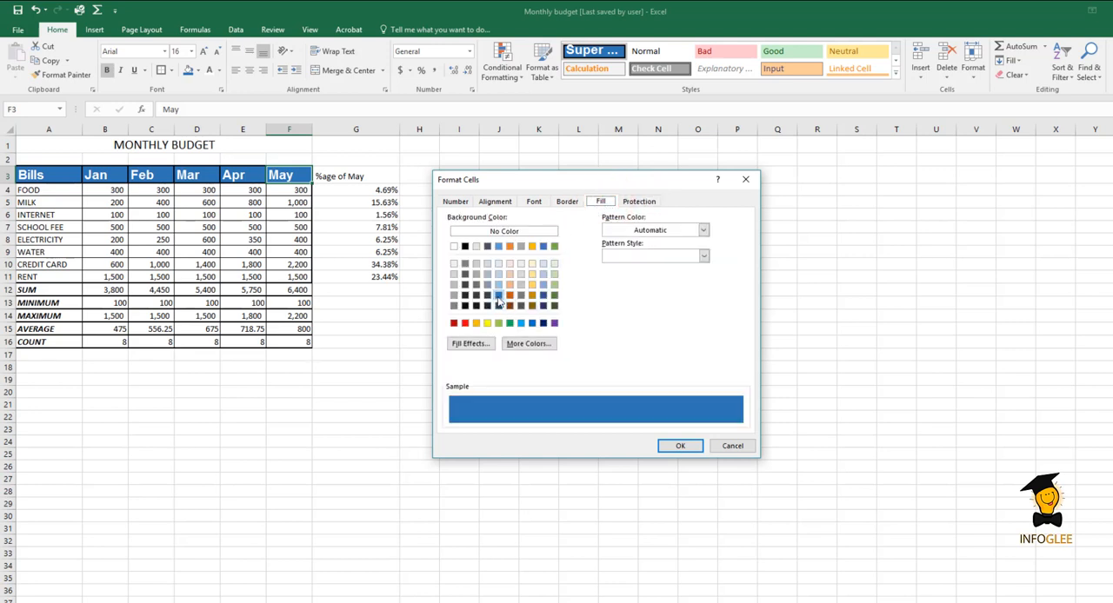
left_click(554, 285)
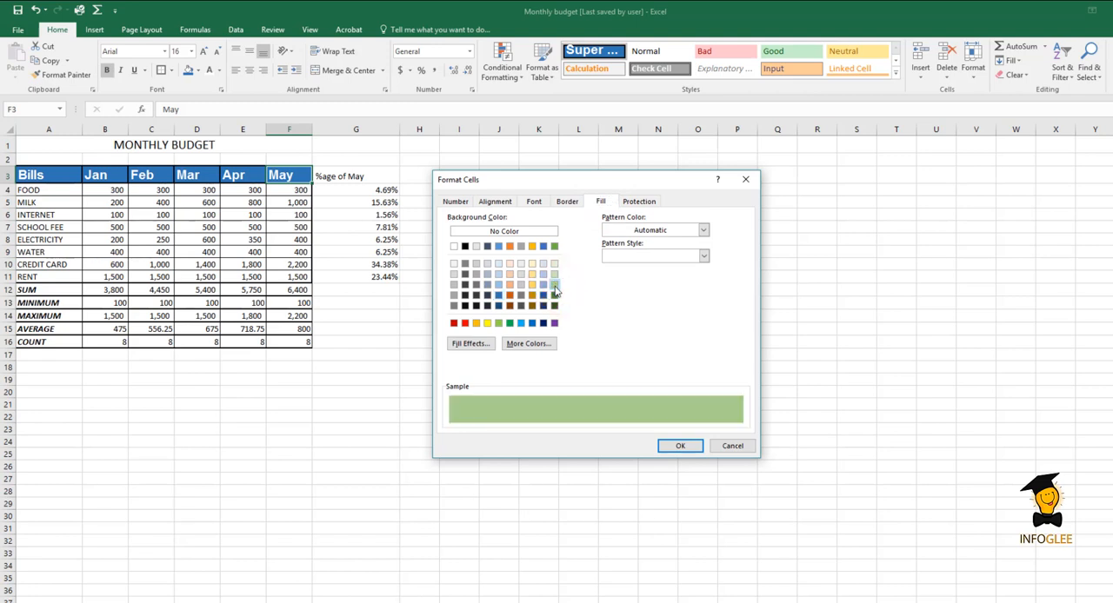
left_click(676, 447)
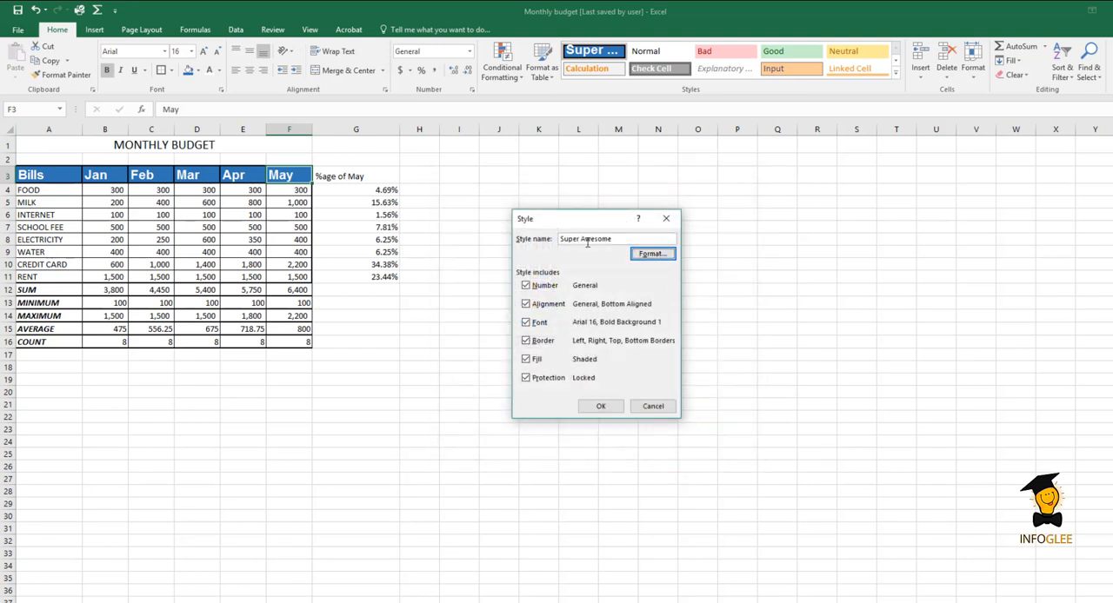
left_click(602, 407)
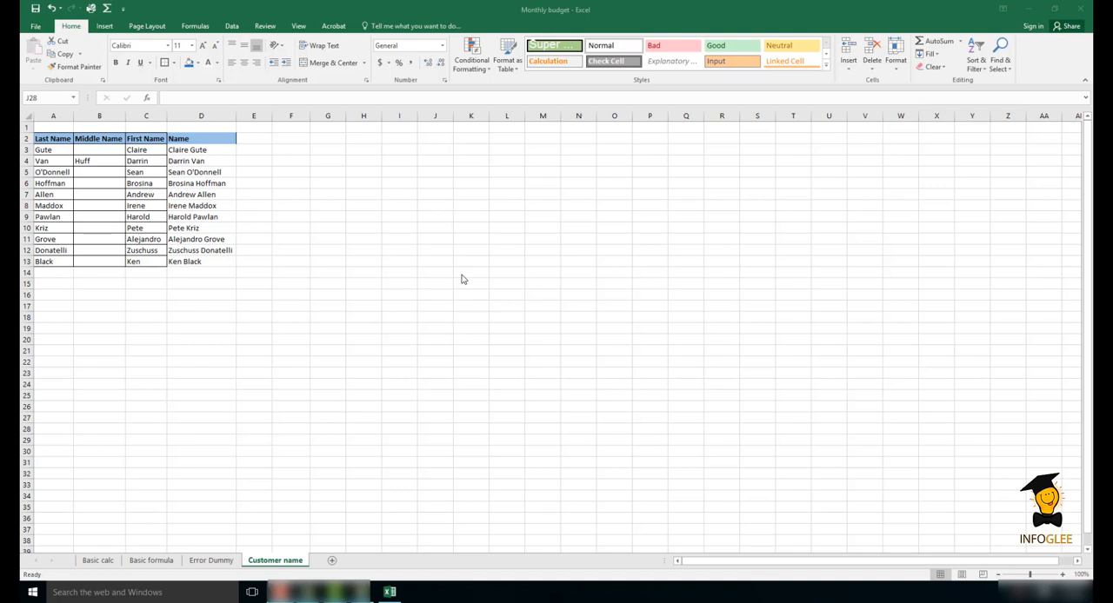
Open the recently used Order Details workbook
left_click(35, 27)
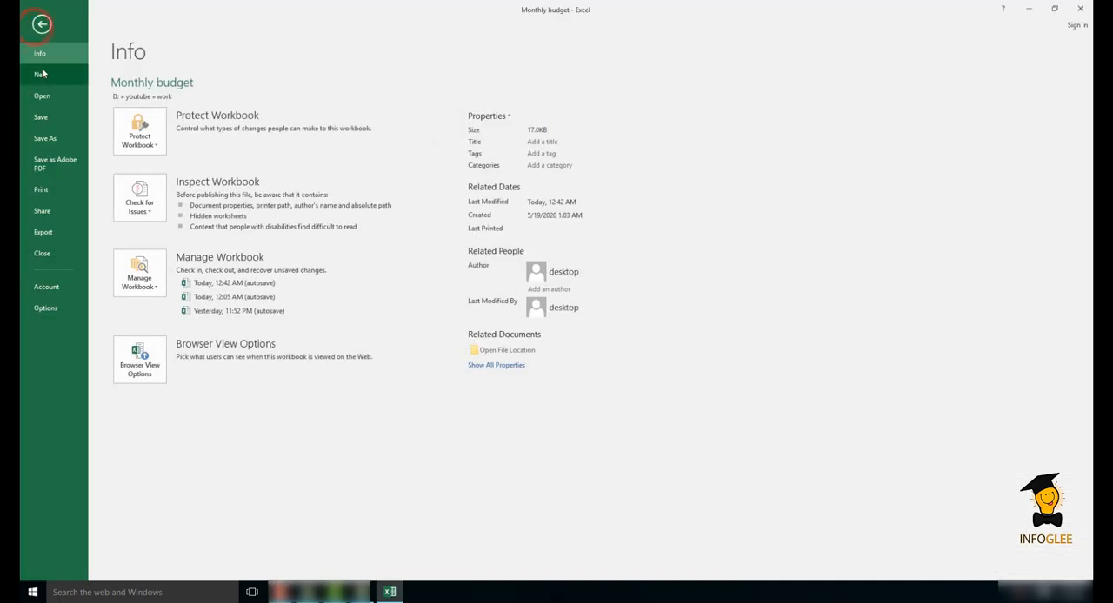
left_click(41, 96)
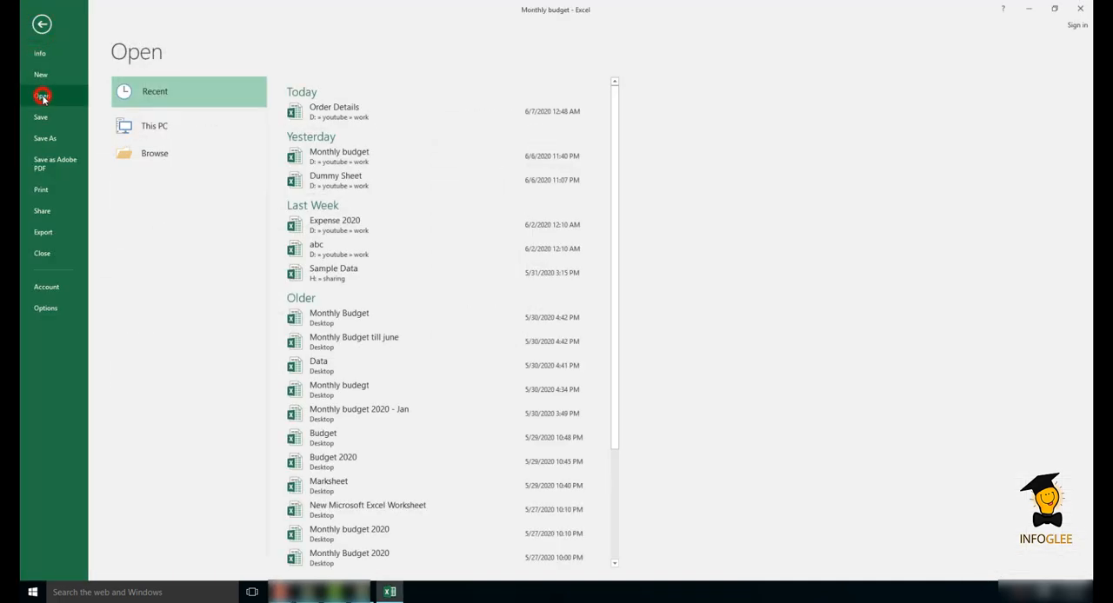
left_click(343, 108)
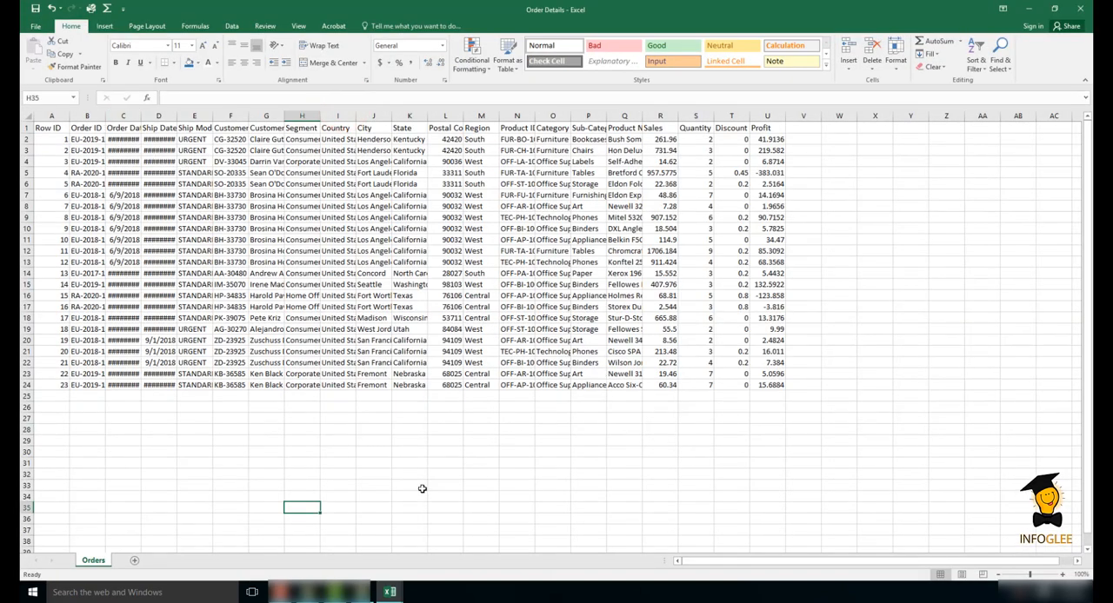
Preview the open workbook windows and return to the Monthly budget workbook
left_click(405, 592)
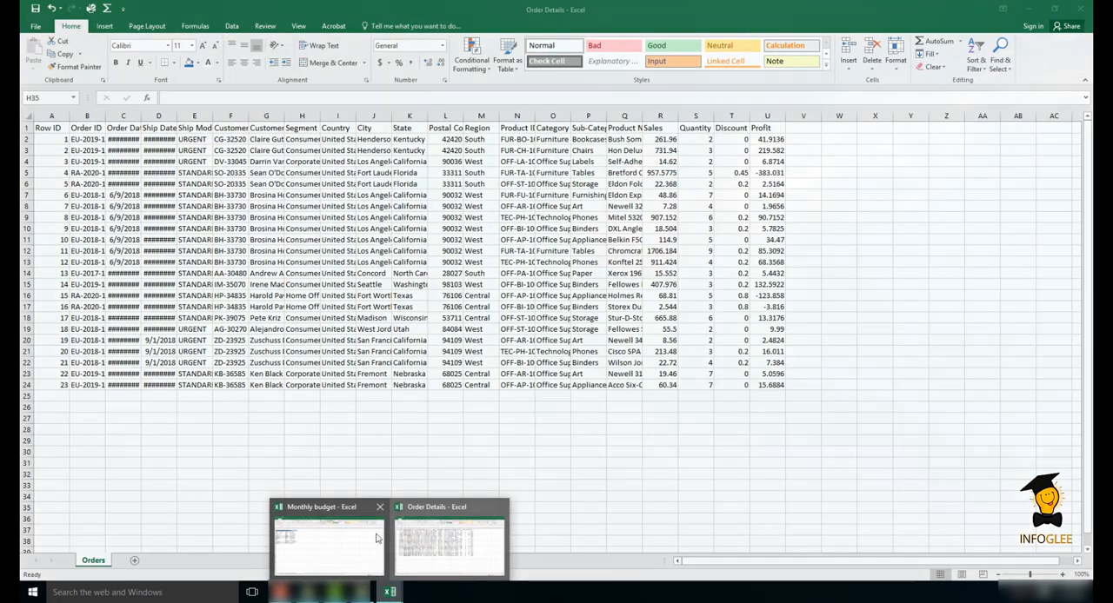
mouse_move(372, 539)
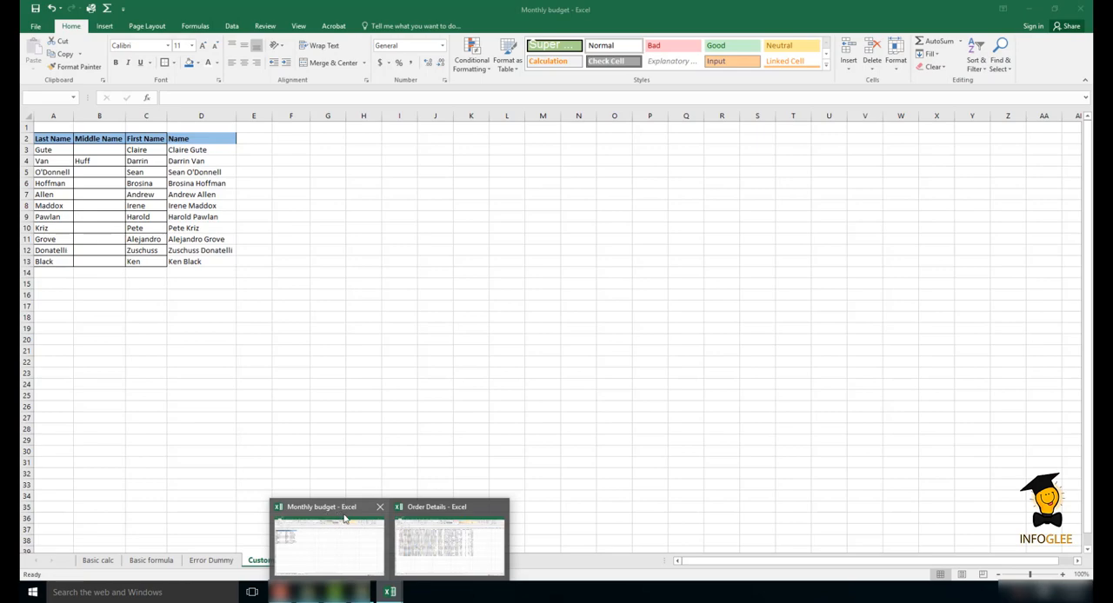
mouse_move(426, 518)
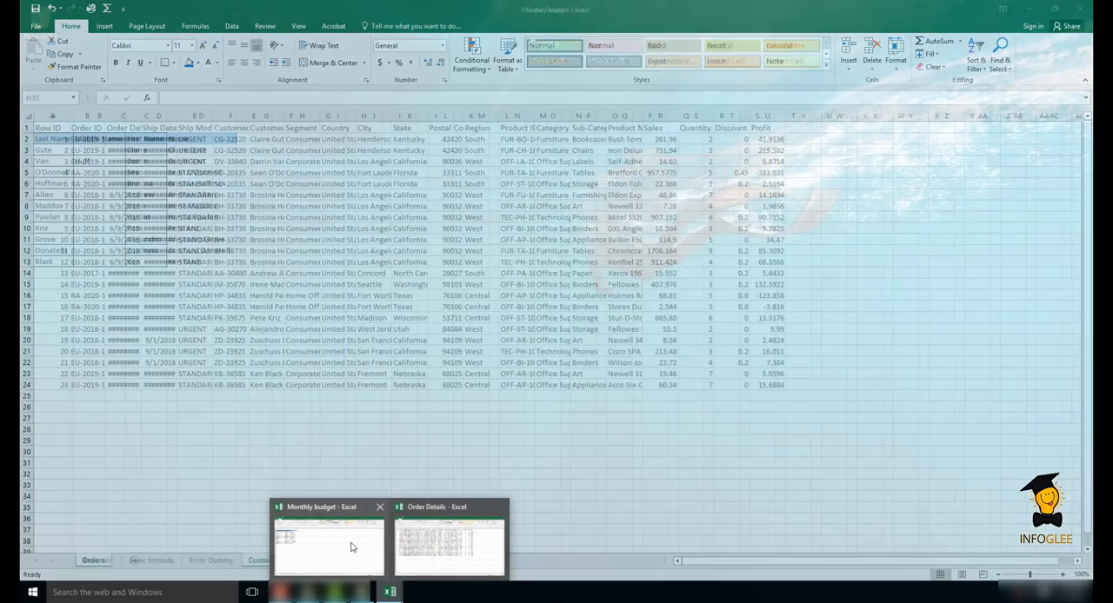
left_click(353, 540)
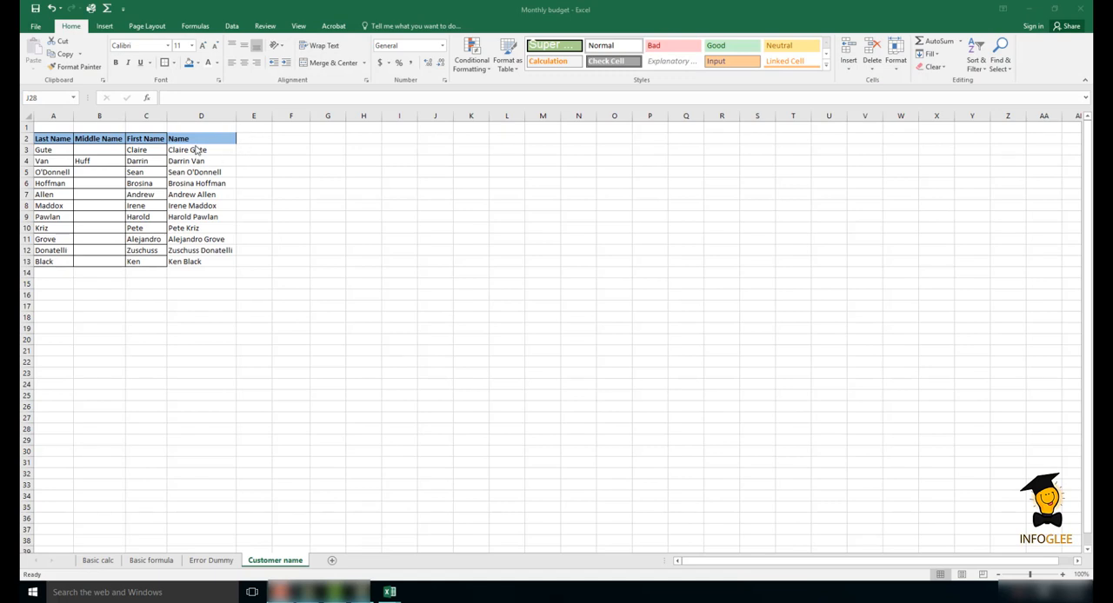
Use Switch Windows to go to the Order Details workbook and back to Monthly budget
left_click(296, 26)
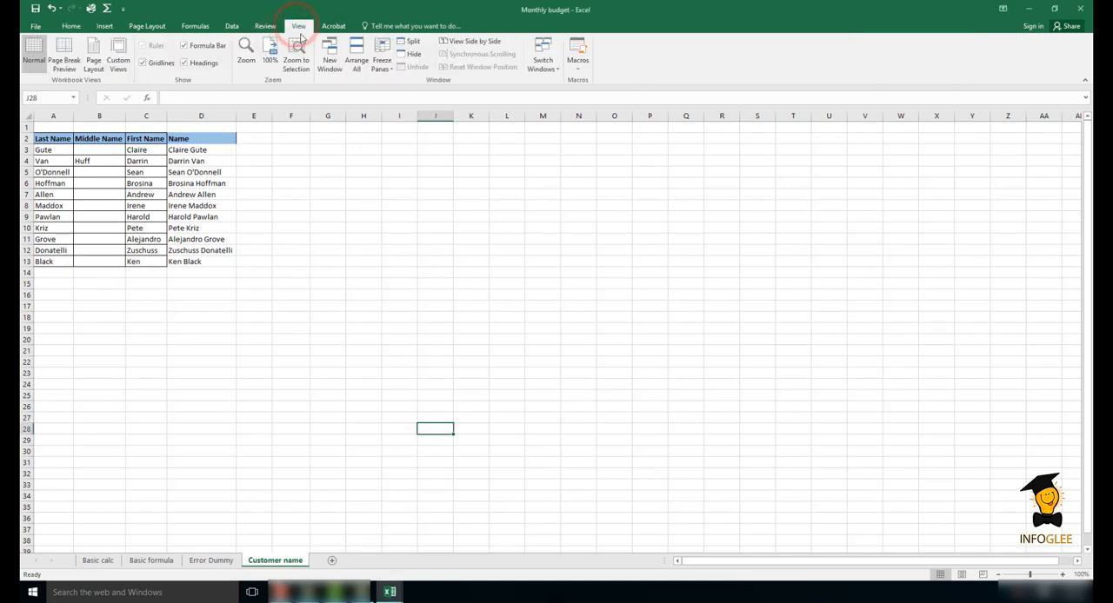
left_click(555, 70)
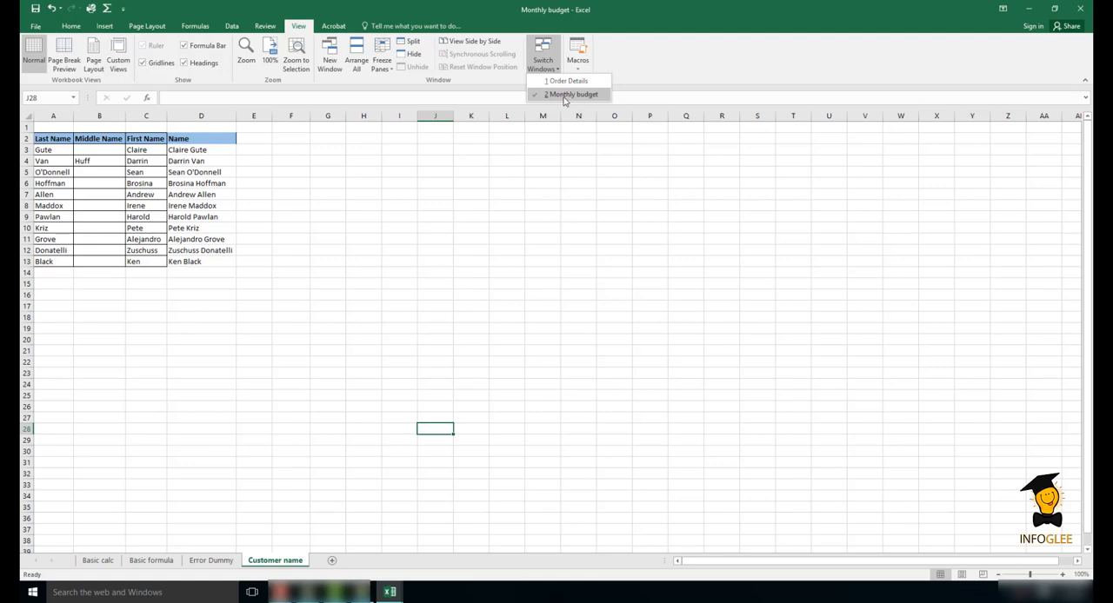
left_click(558, 81)
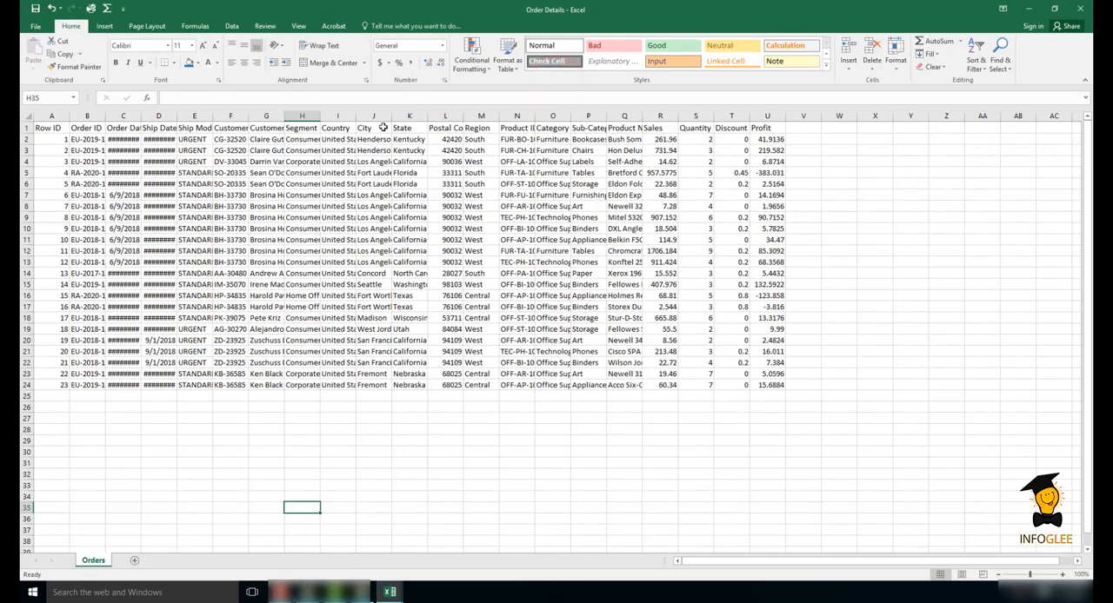
left_click(299, 26)
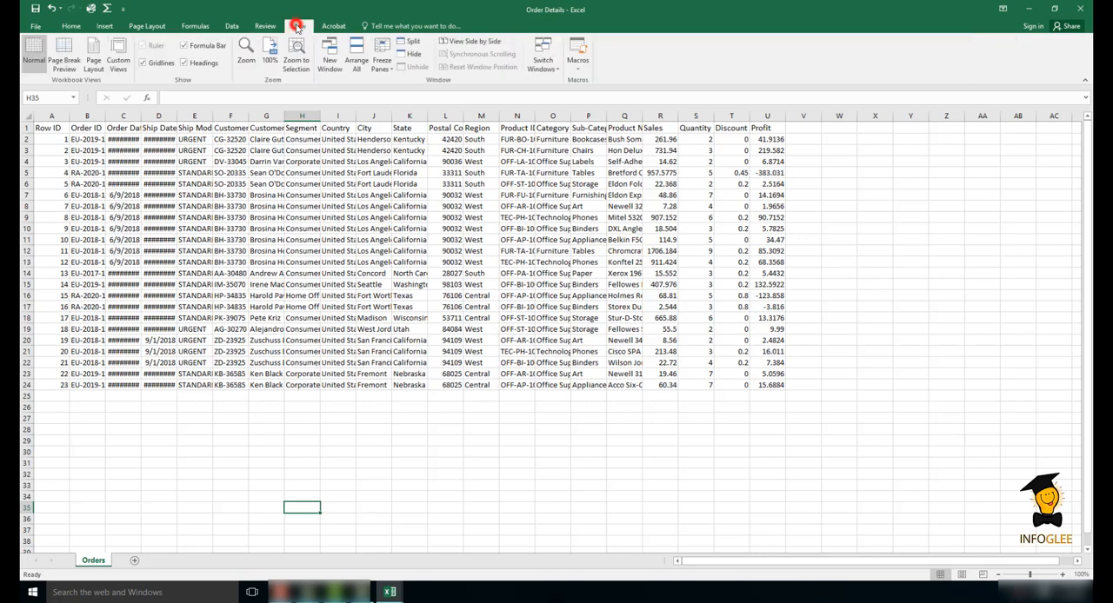
left_click(542, 60)
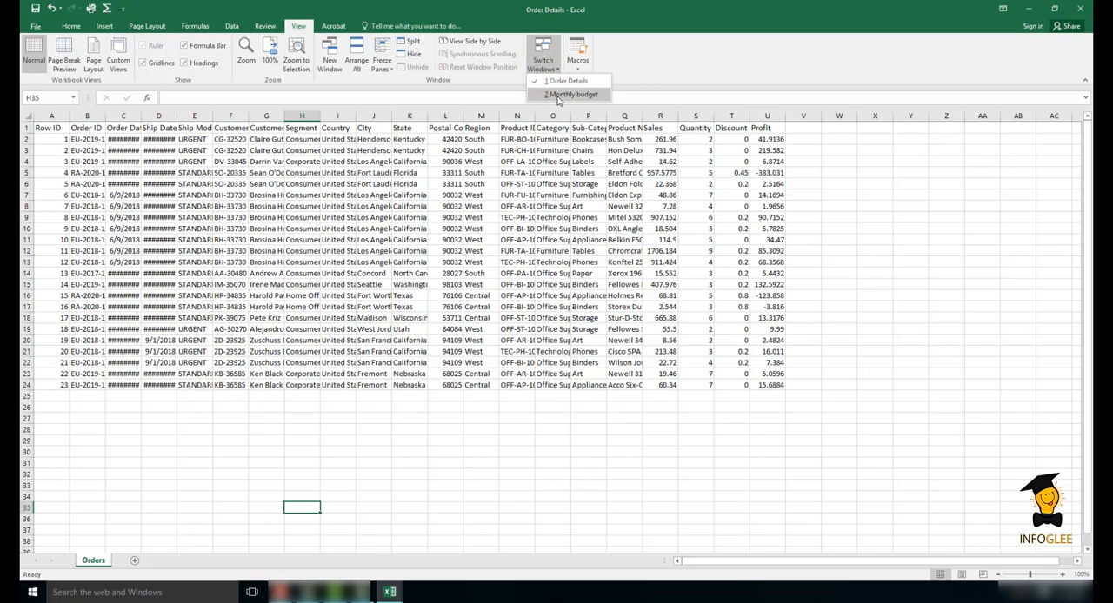
left_click(558, 94)
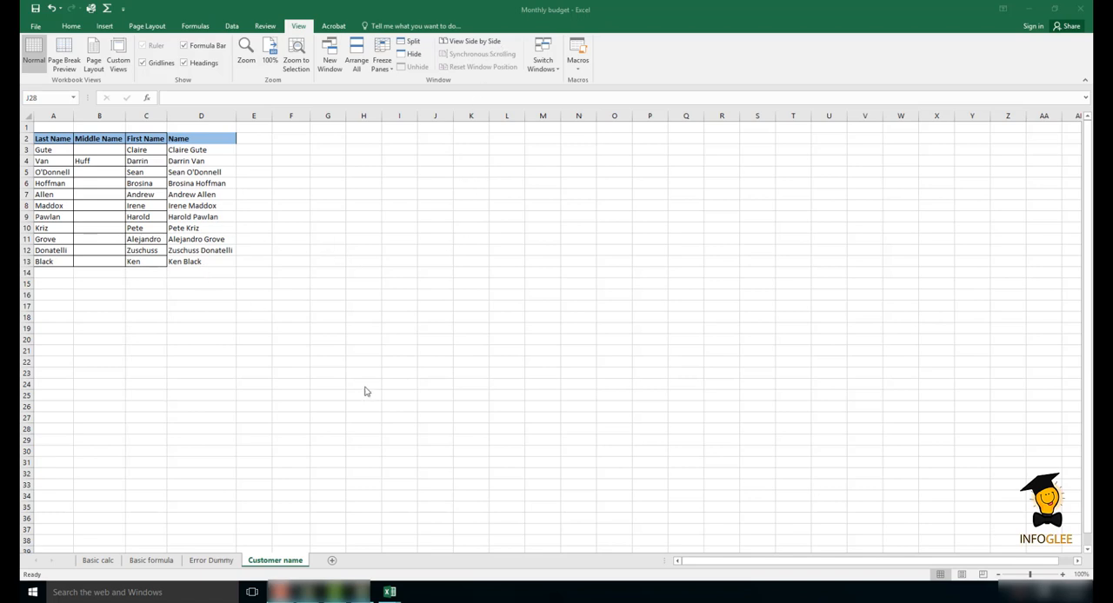
Check the Customer Name header in G1 of the Order Details workbook, and return to the Monthly budget workbook
mouse_move(382, 591)
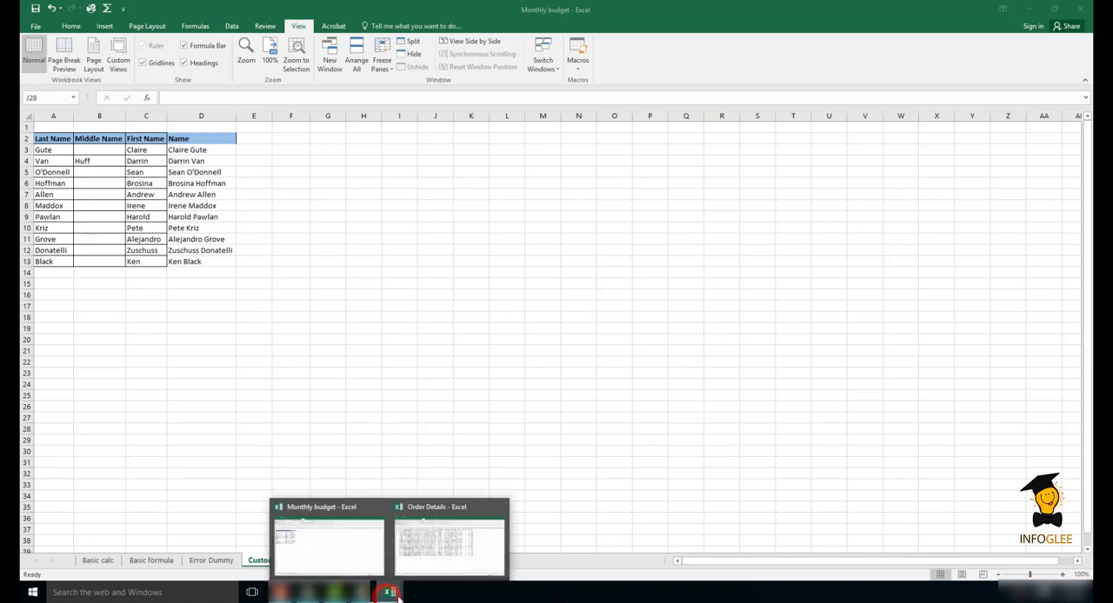
left_click(414, 558)
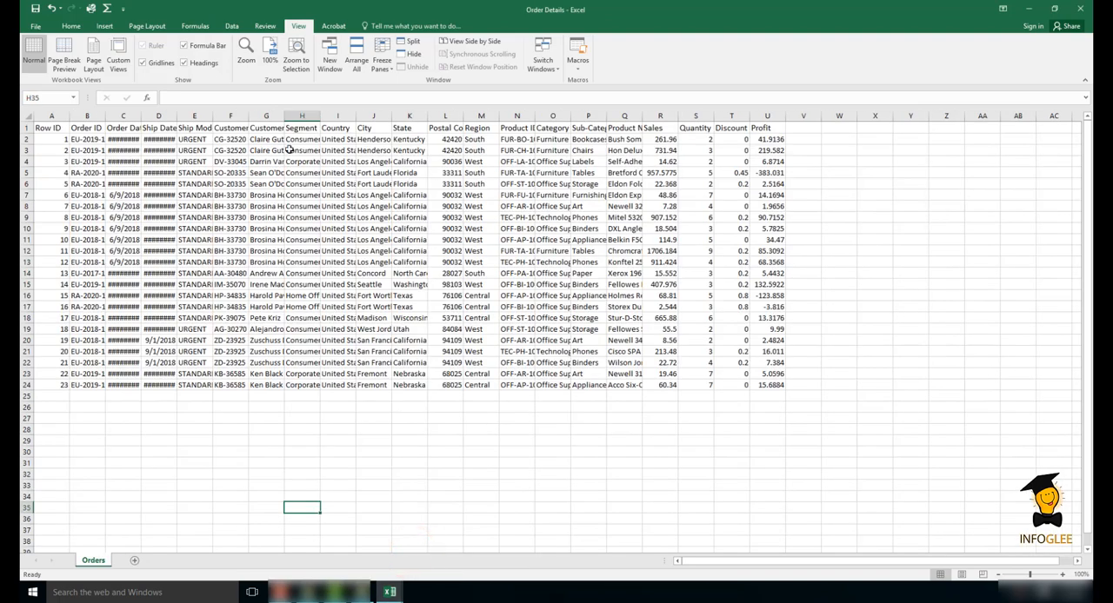
left_click(254, 127)
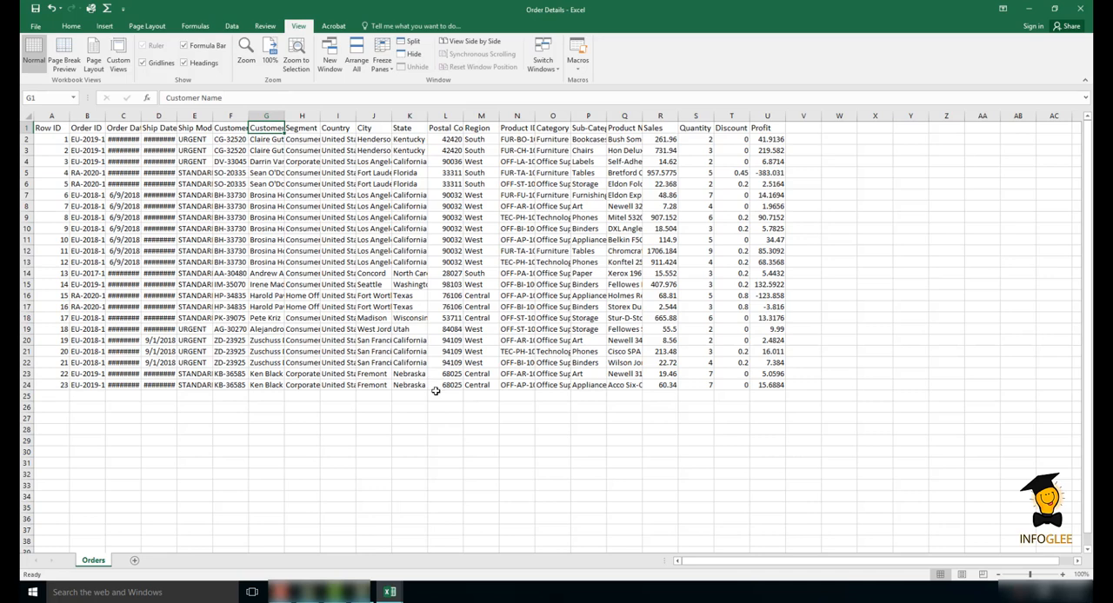
left_click(383, 592)
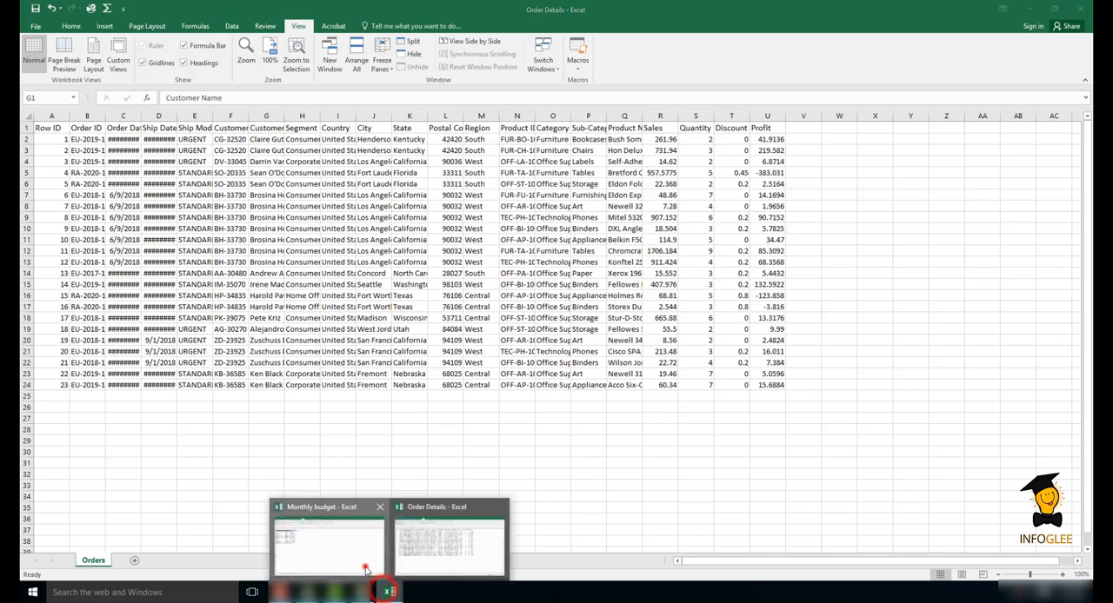
left_click(365, 565)
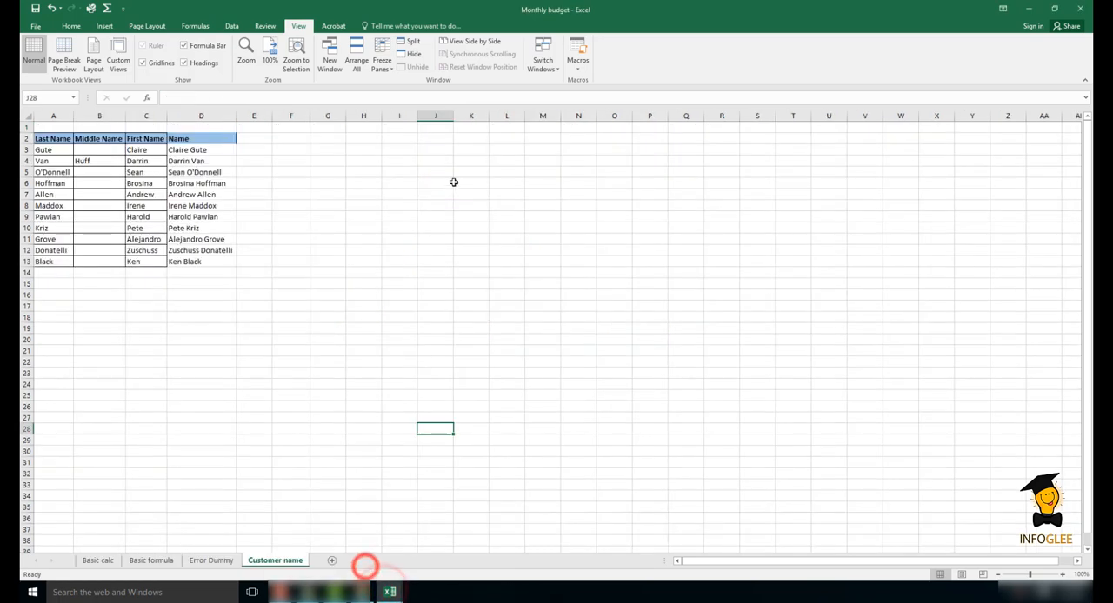
View the Monthly budget and Order Details workbooks side by side and scroll through both with synchronous scrolling
left_click(474, 41)
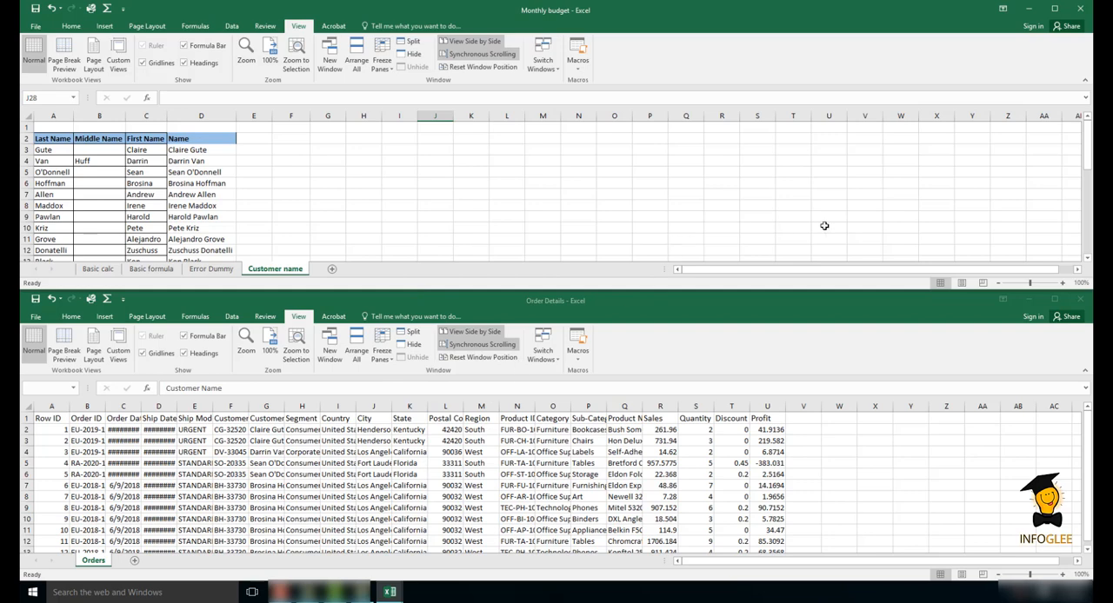
left_click(1084, 258)
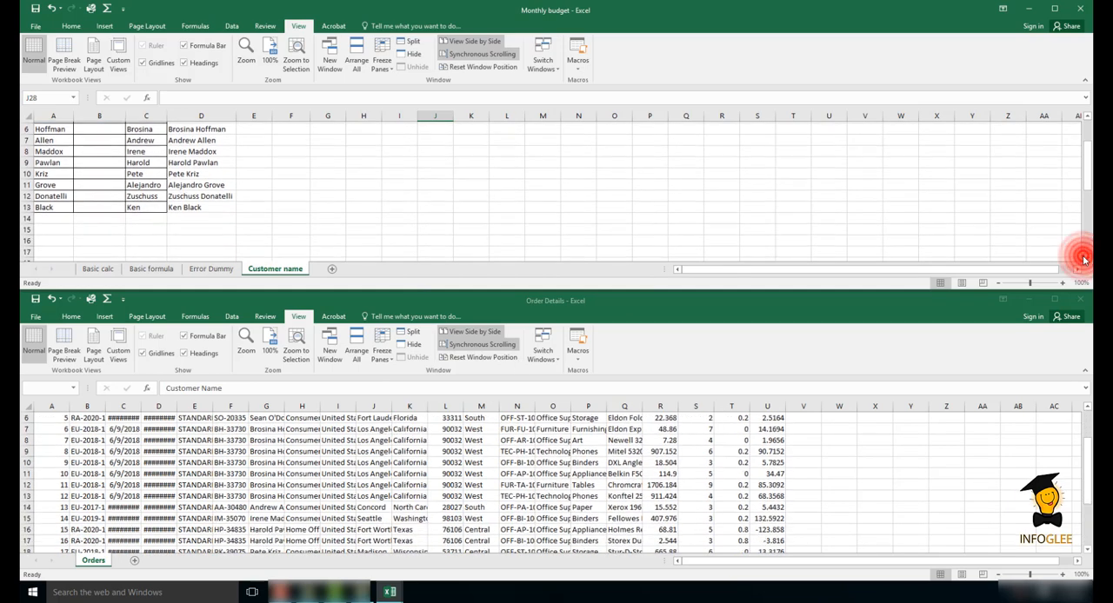
left_click(1084, 258)
left_click(1084, 258)
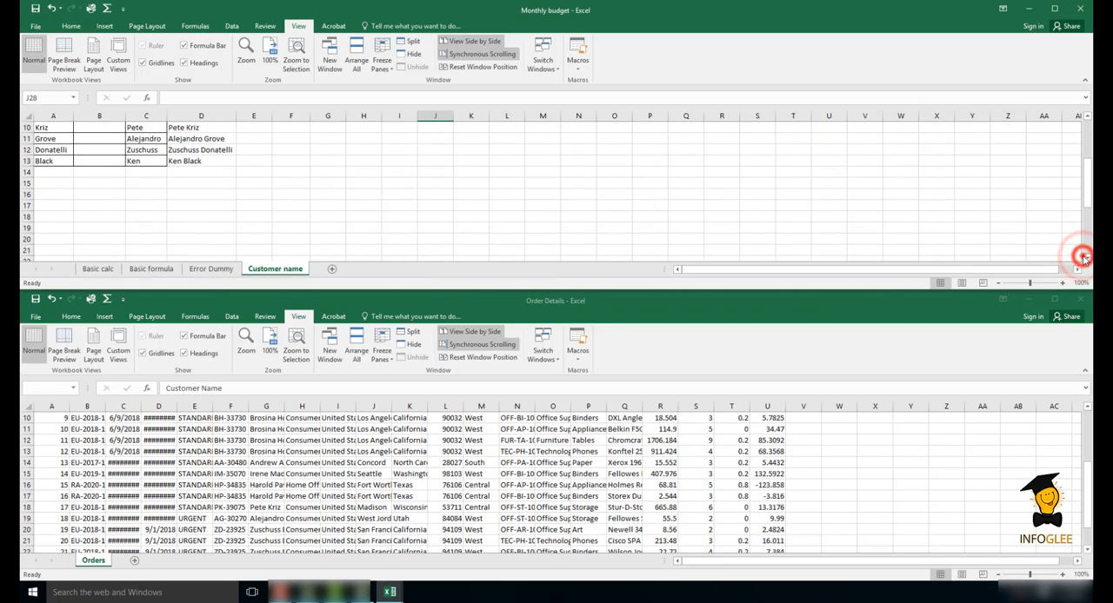
left_click(1084, 258)
left_click(1084, 258)
left_click(1084, 258)
left_click(1084, 259)
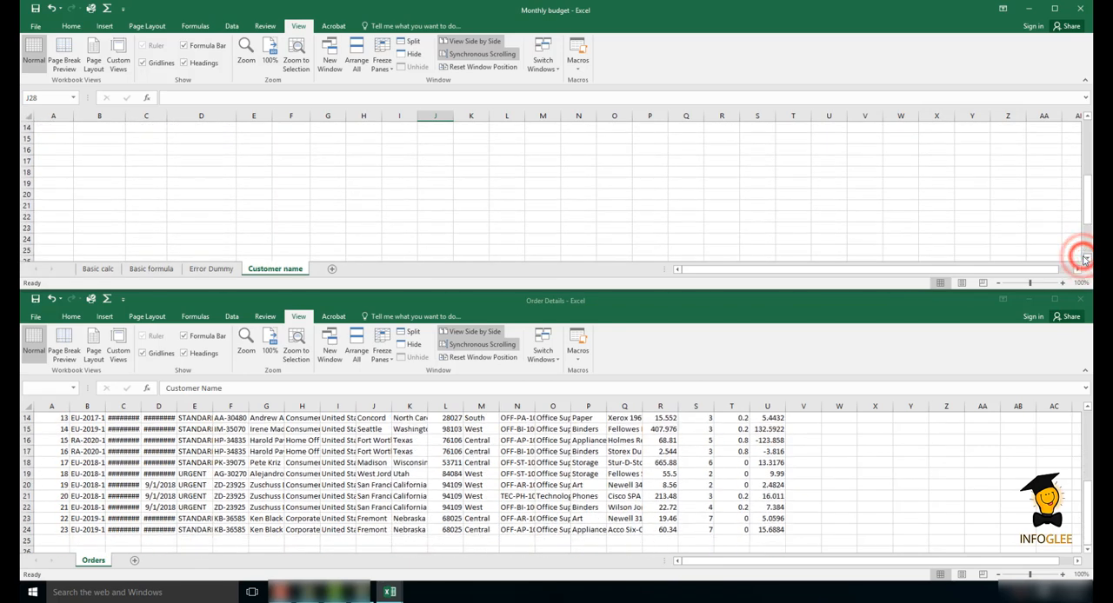
left_click(1083, 258)
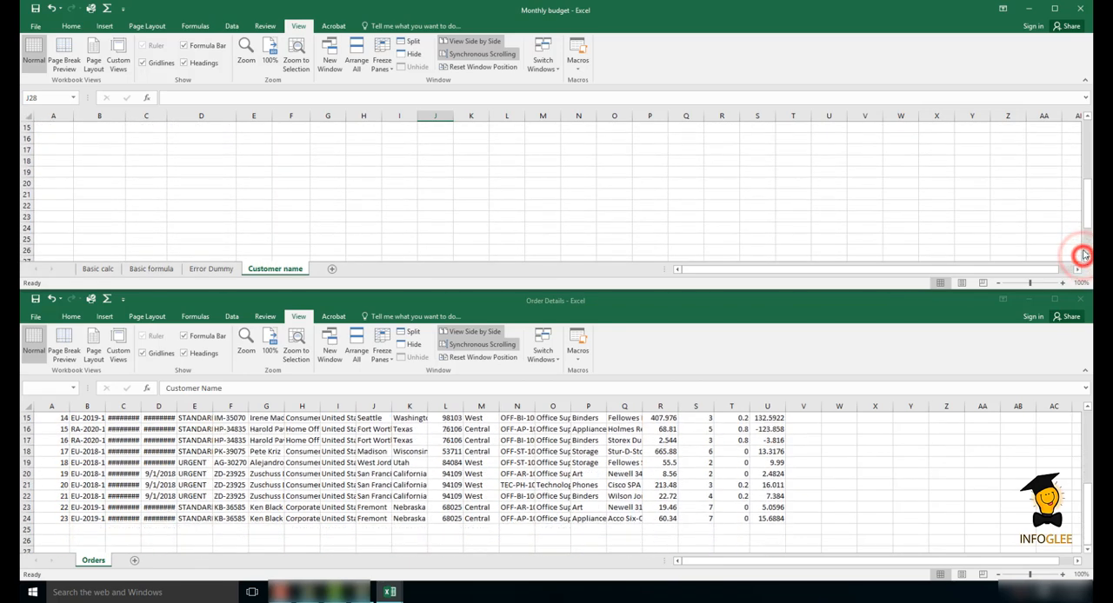
left_click(1087, 118)
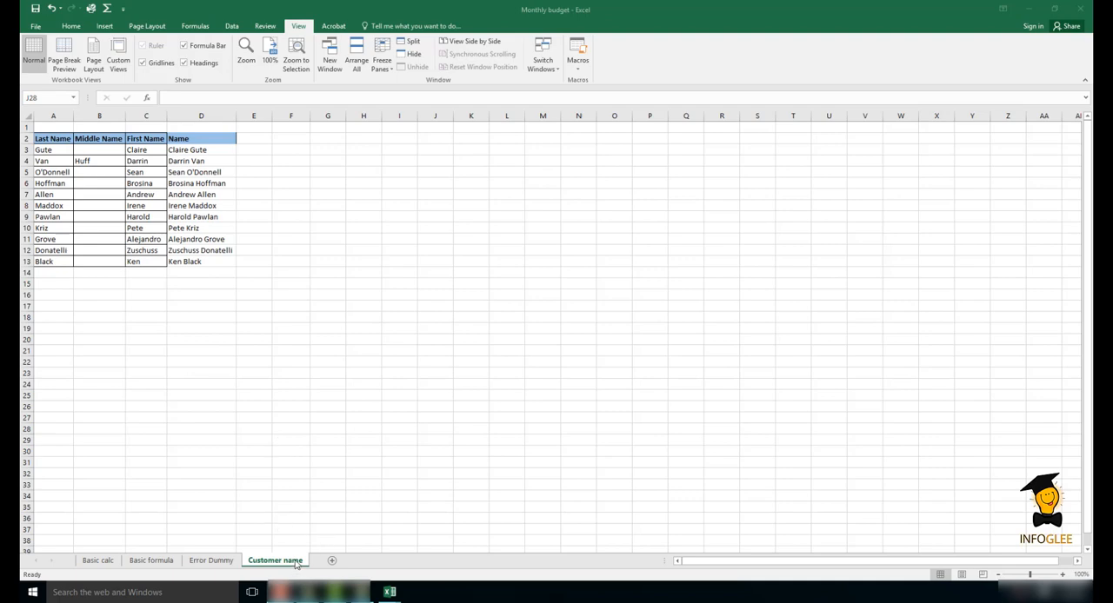
Look over the order rows in the Order Details workbook and return to the Customer name sheet of Monthly budget
left_click(389, 592)
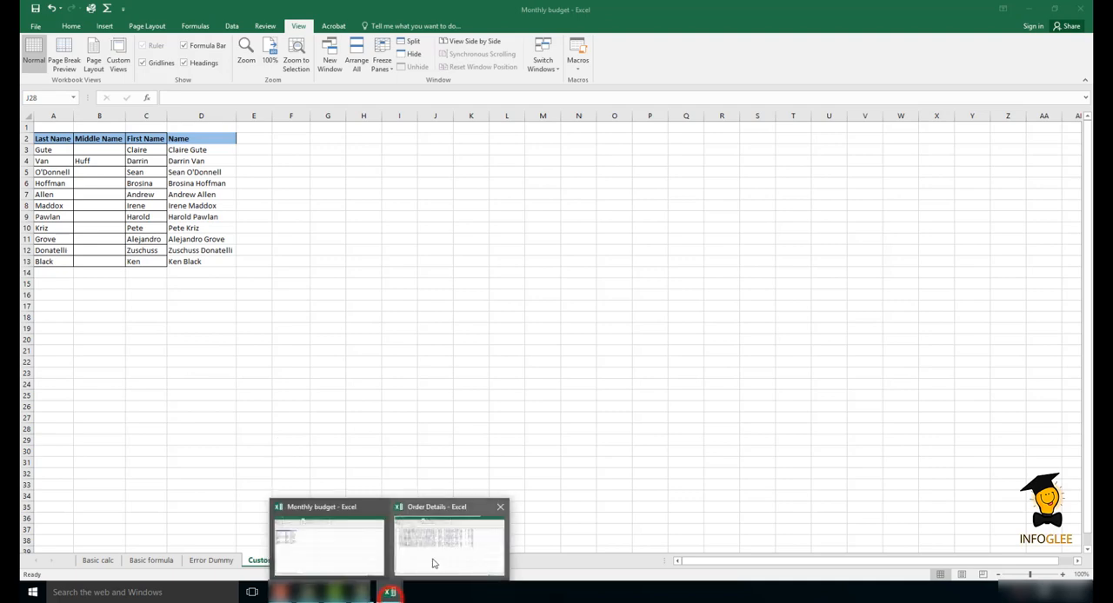
left_click(433, 557)
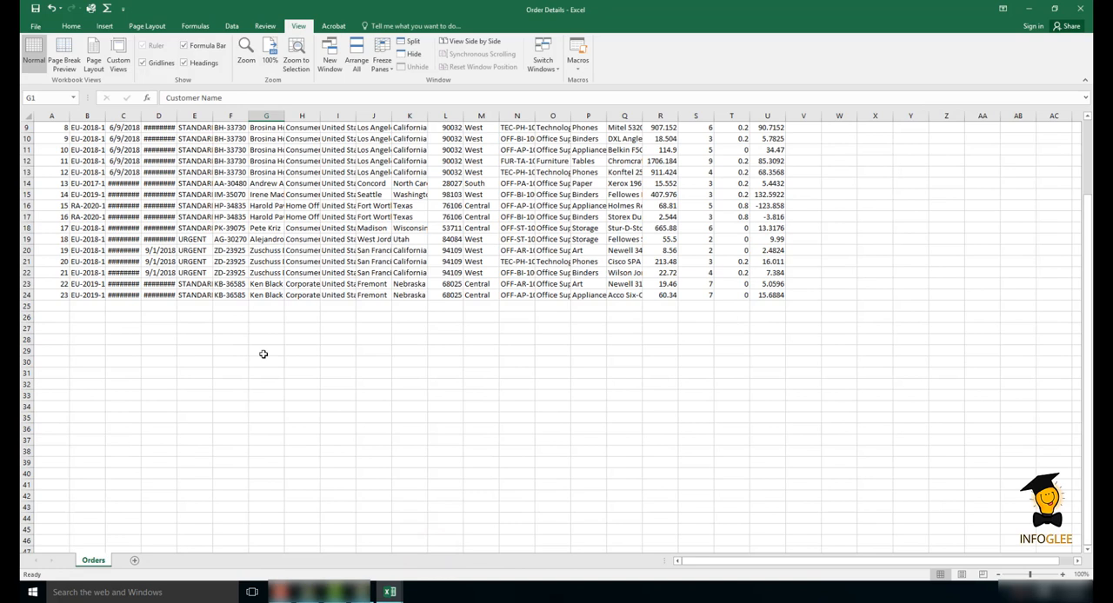
left_click(390, 592)
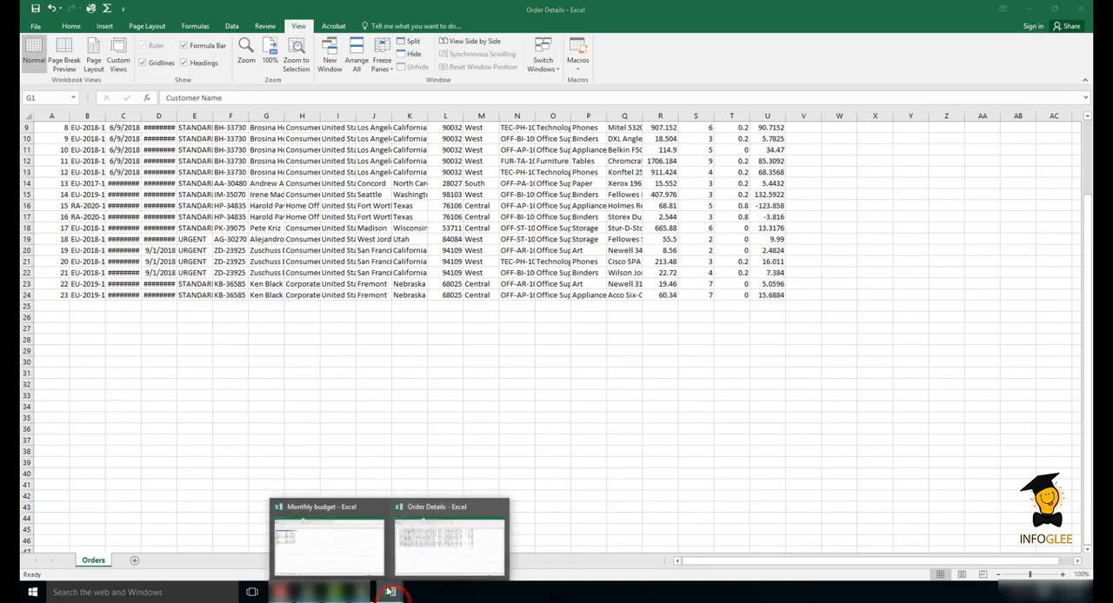
left_click(359, 557)
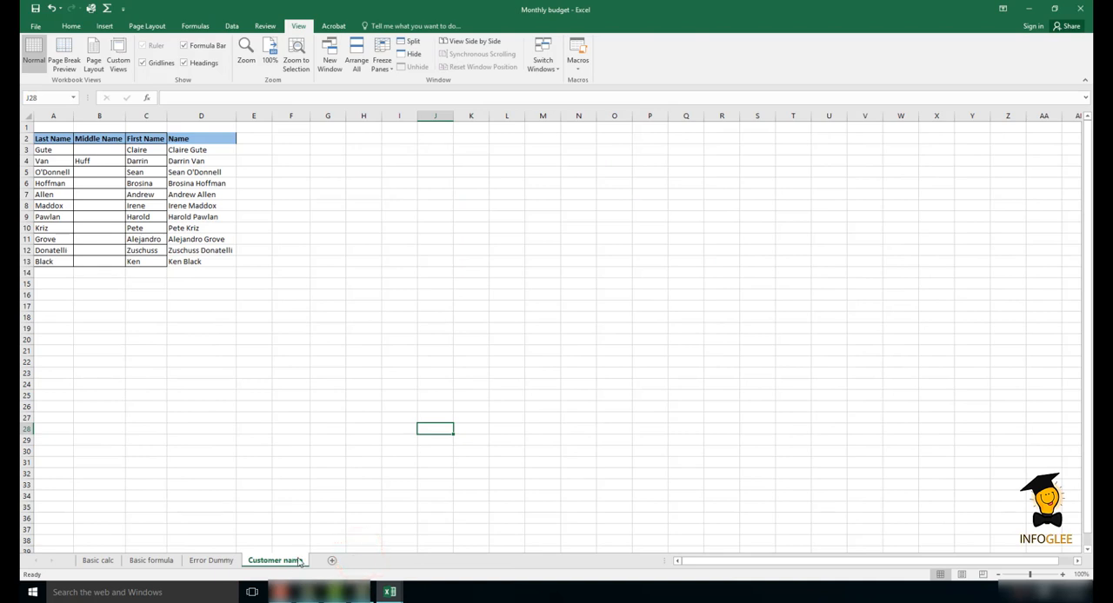
Copy the Customer name sheet from Monthly budget into Order Details.xlsx, placing the copy before the Orders sheet
right_click(299, 563)
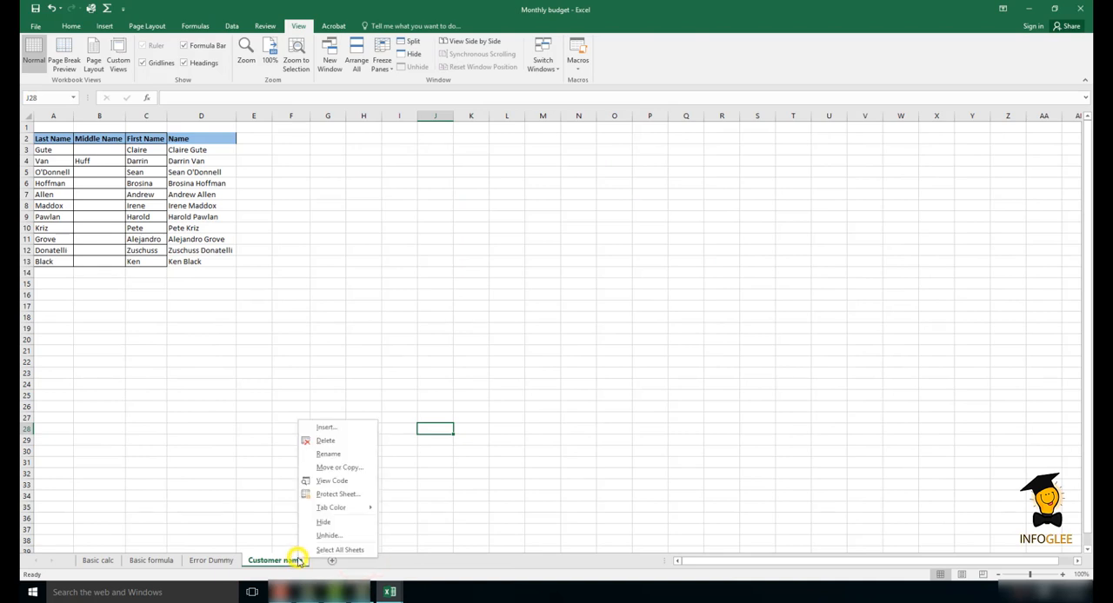
left_click(339, 467)
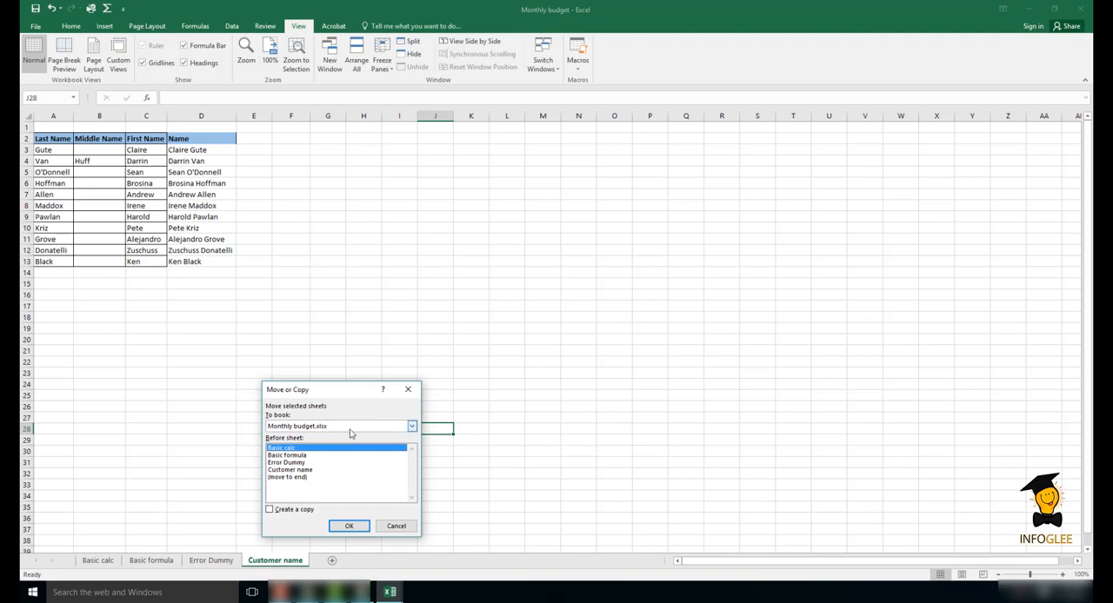
left_click(412, 426)
left_click(414, 425)
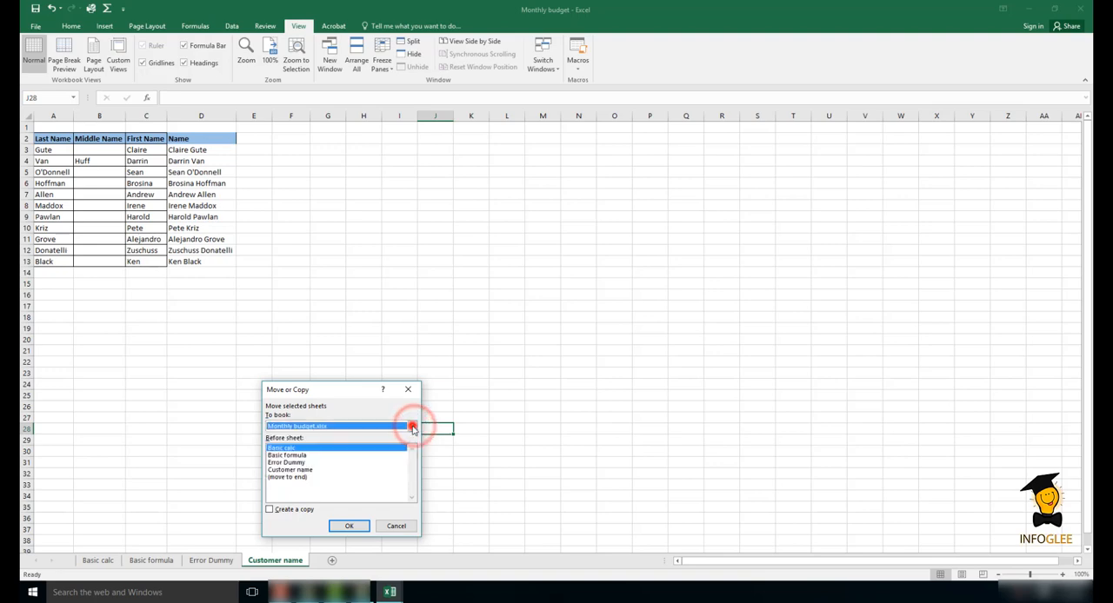
left_click(411, 427)
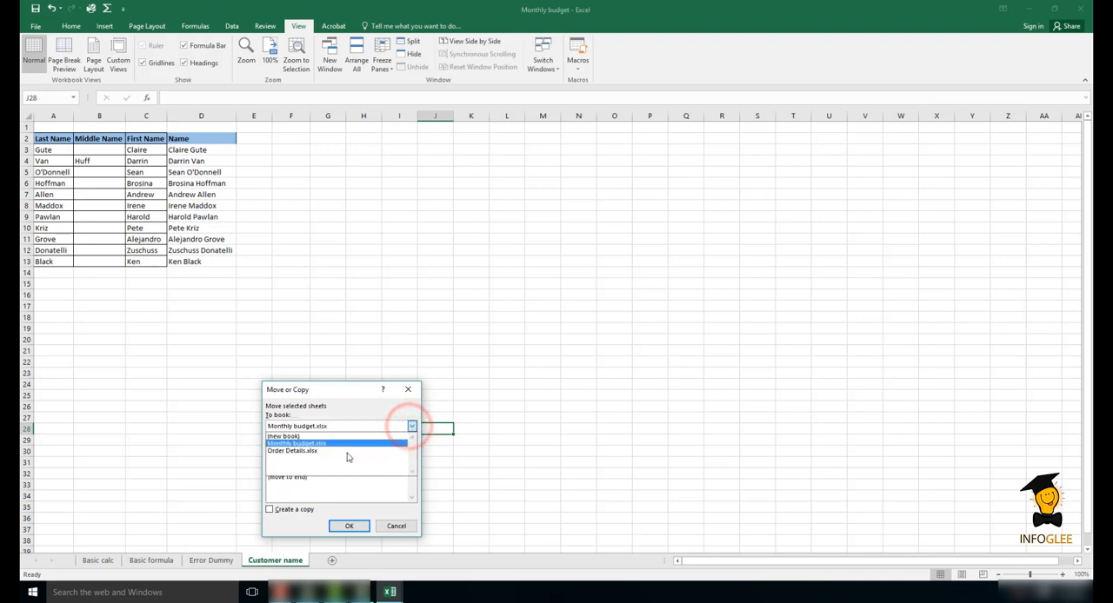
left_click(292, 451)
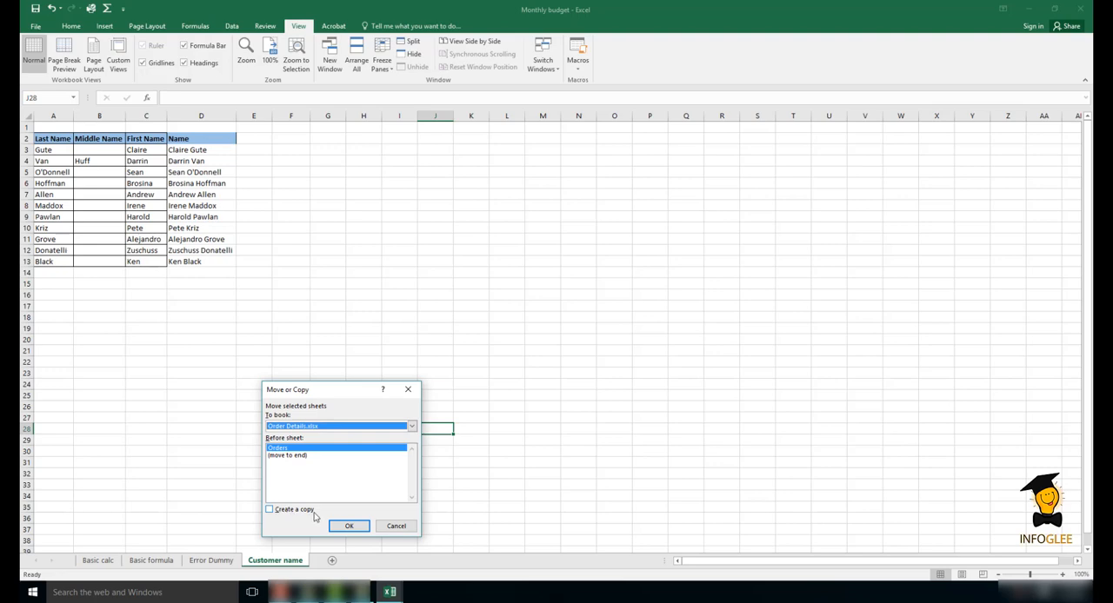
left_click(270, 511)
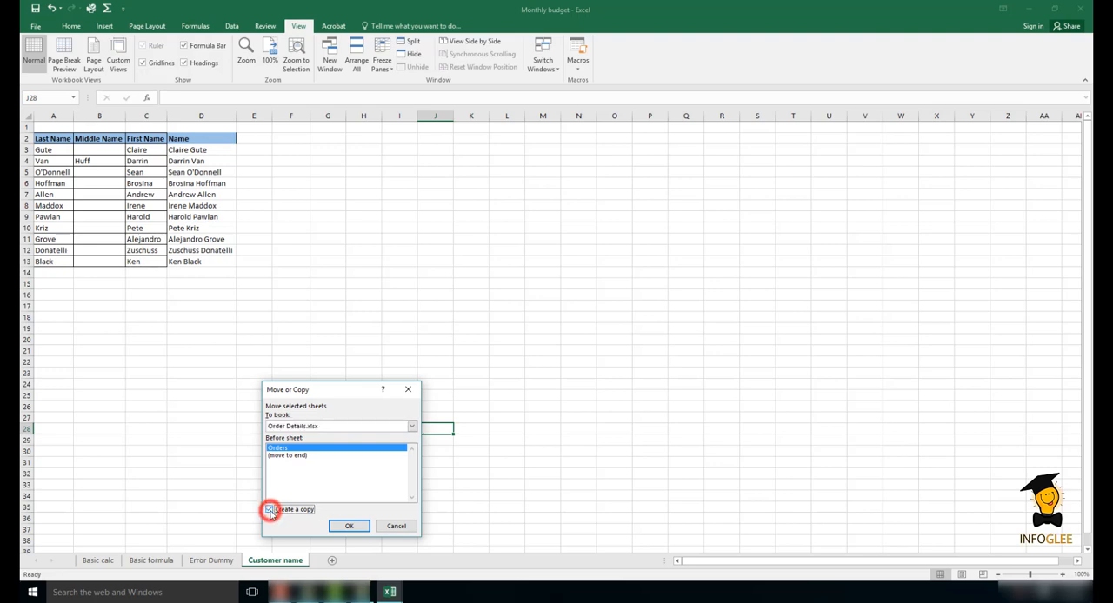
left_click(350, 527)
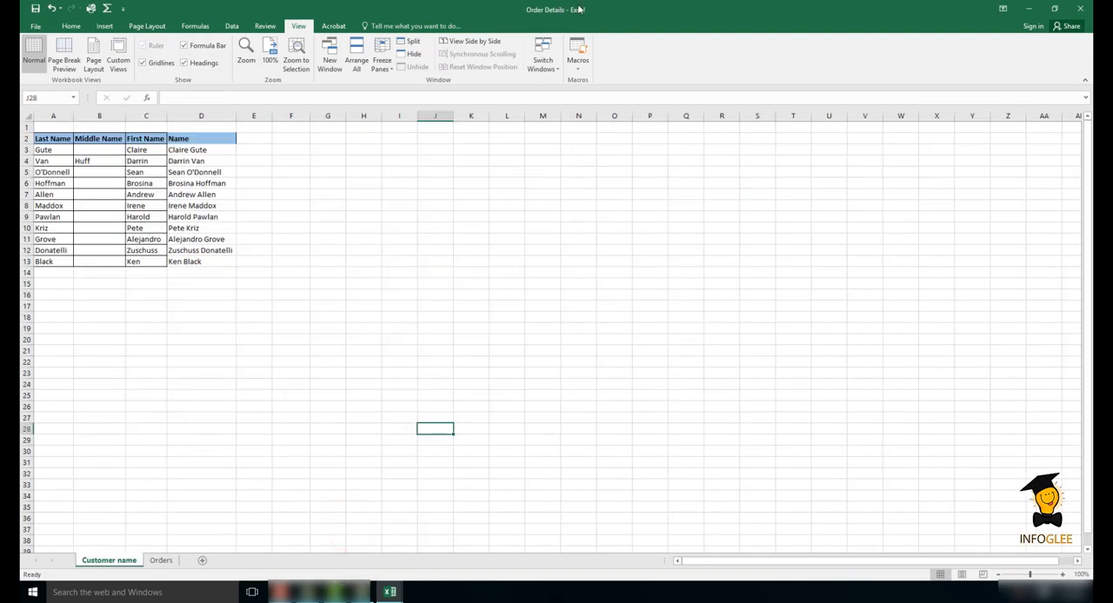
Check the copied Customer name sheet in Order Details against the original in Monthly budget, ending in Order Details
left_click(130, 563)
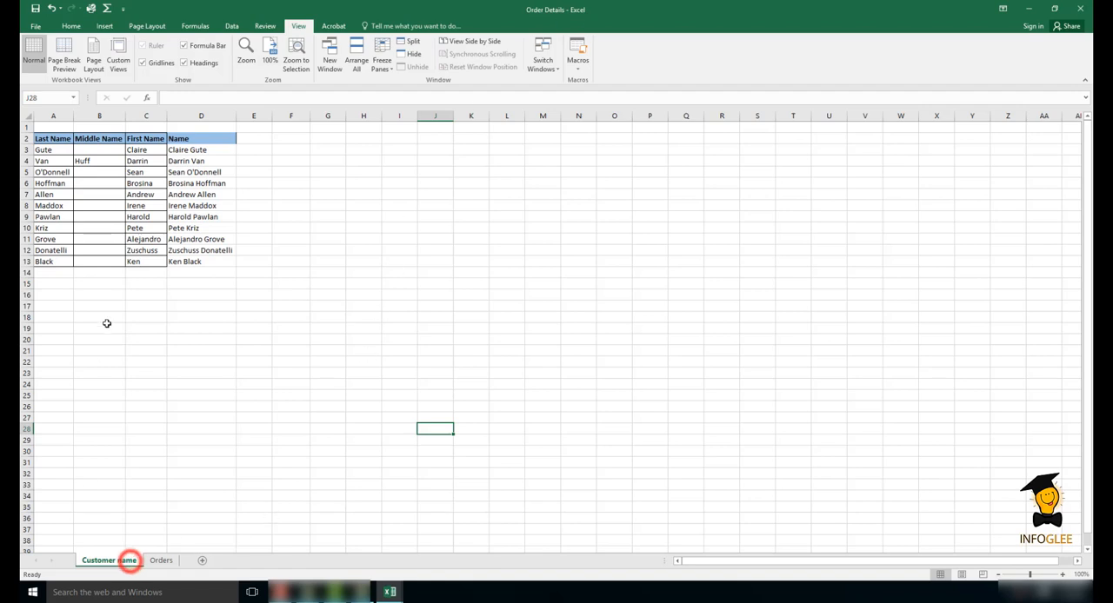
left_click(391, 592)
left_click(362, 555)
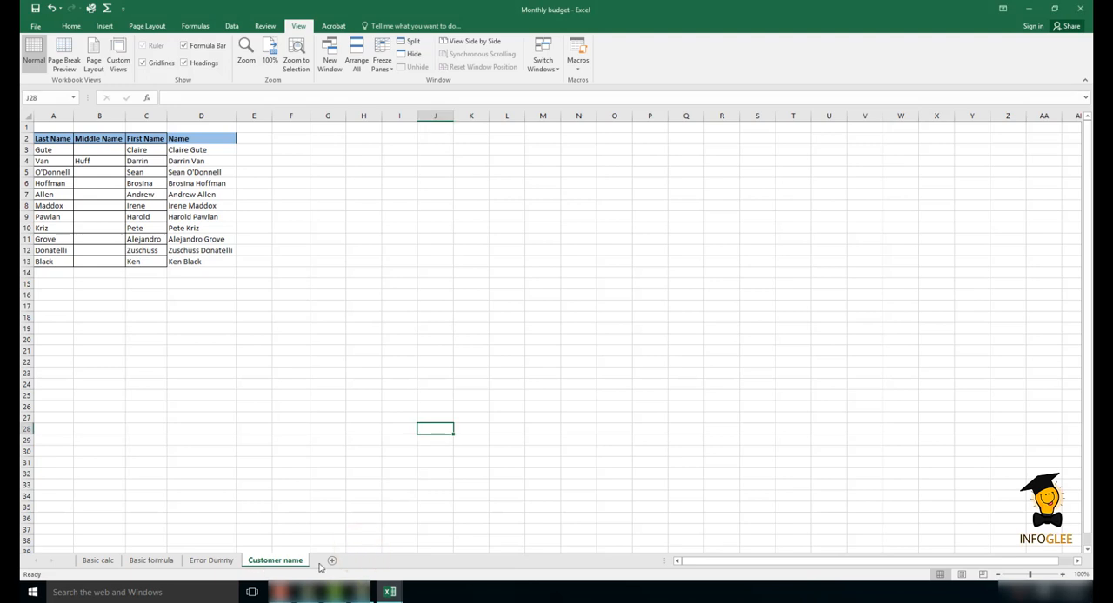
left_click(390, 592)
left_click(435, 558)
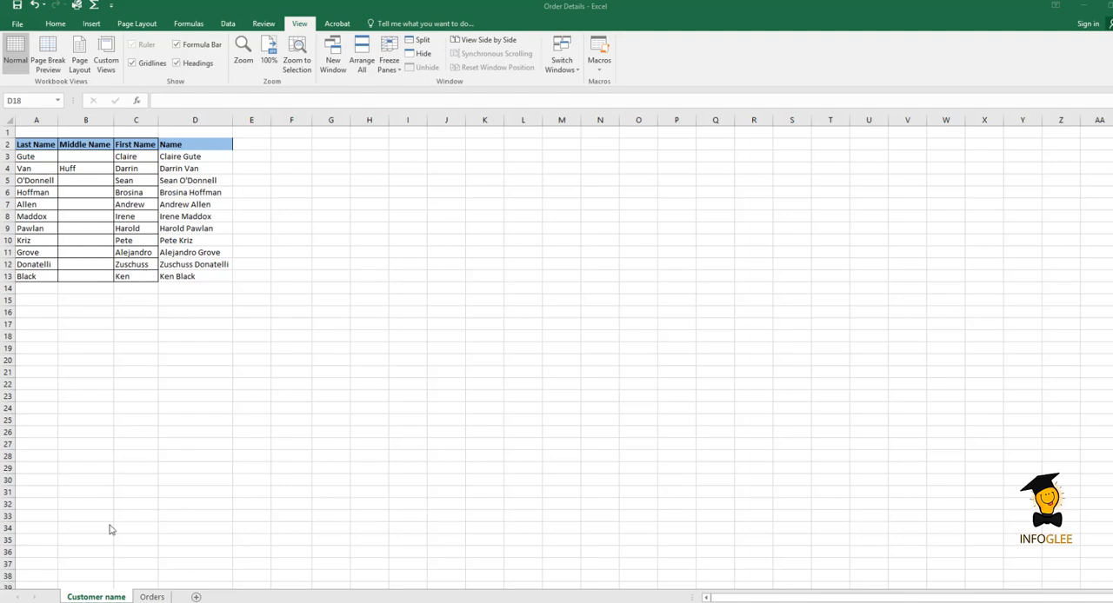
Compare the Orders and Customer name sheets within the Order Details workbook, ending on Customer name
left_click(146, 598)
left_click(117, 597)
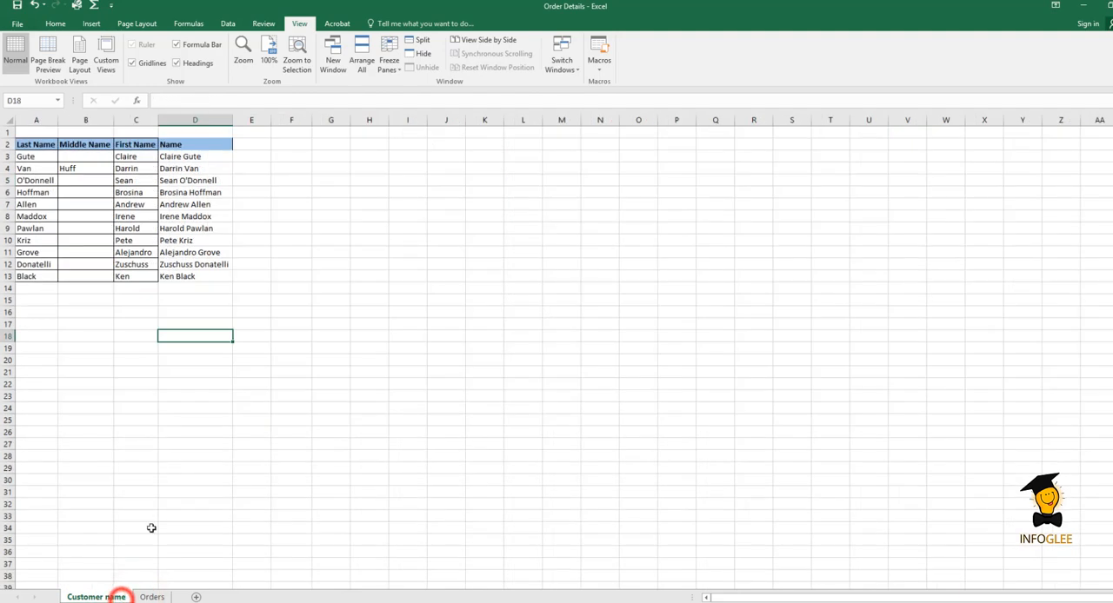
left_click(165, 597)
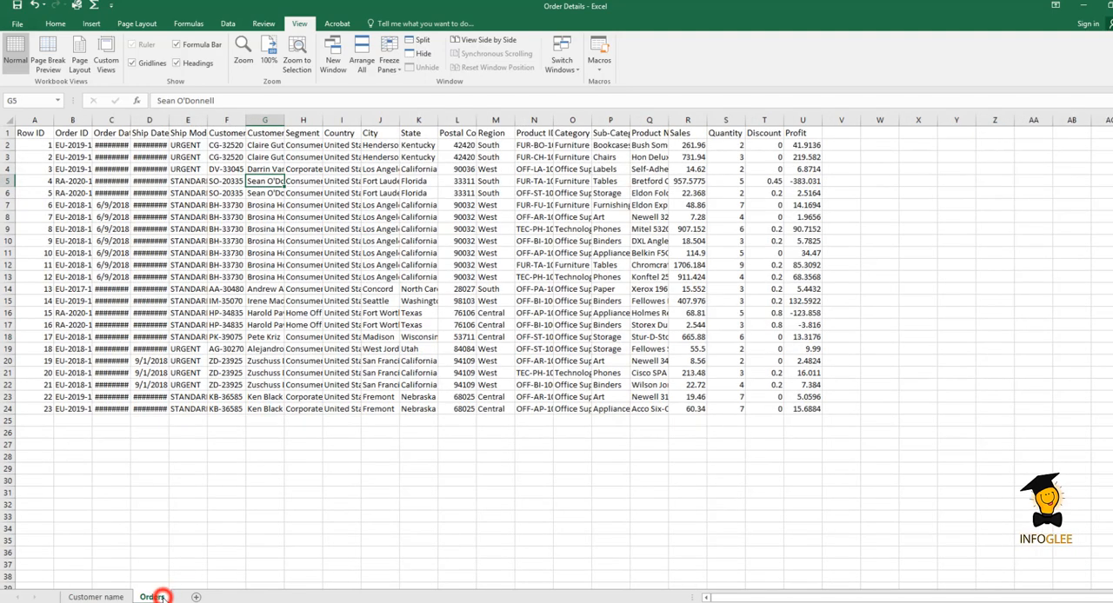
left_click(100, 597)
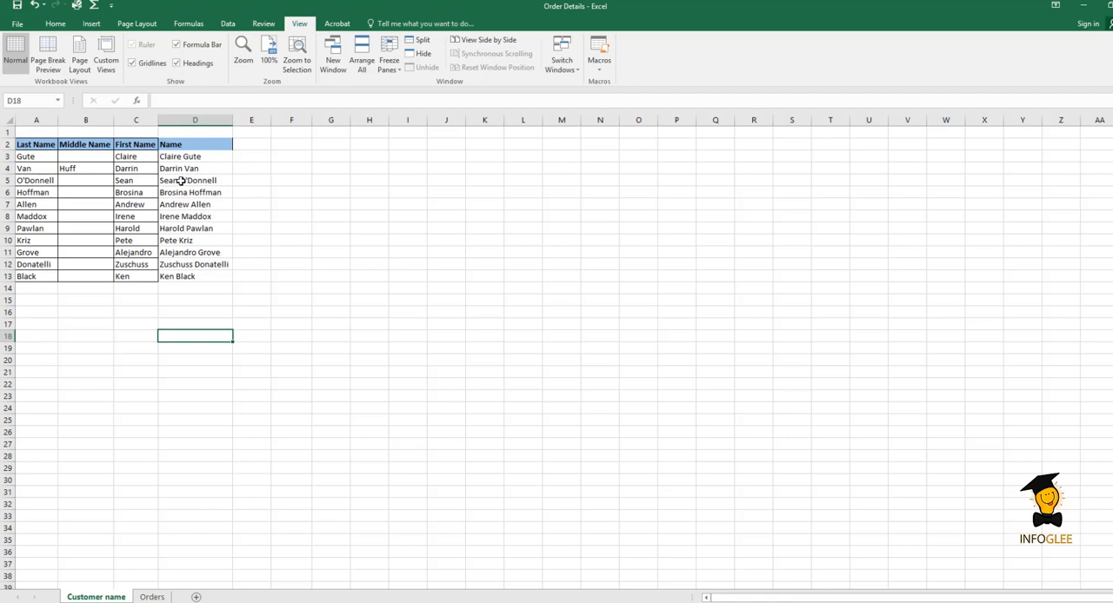
Find all occurrences of the customer name from cell D5 of Customer name in the Orders sheet and inspect the match in G6
left_click(181, 180)
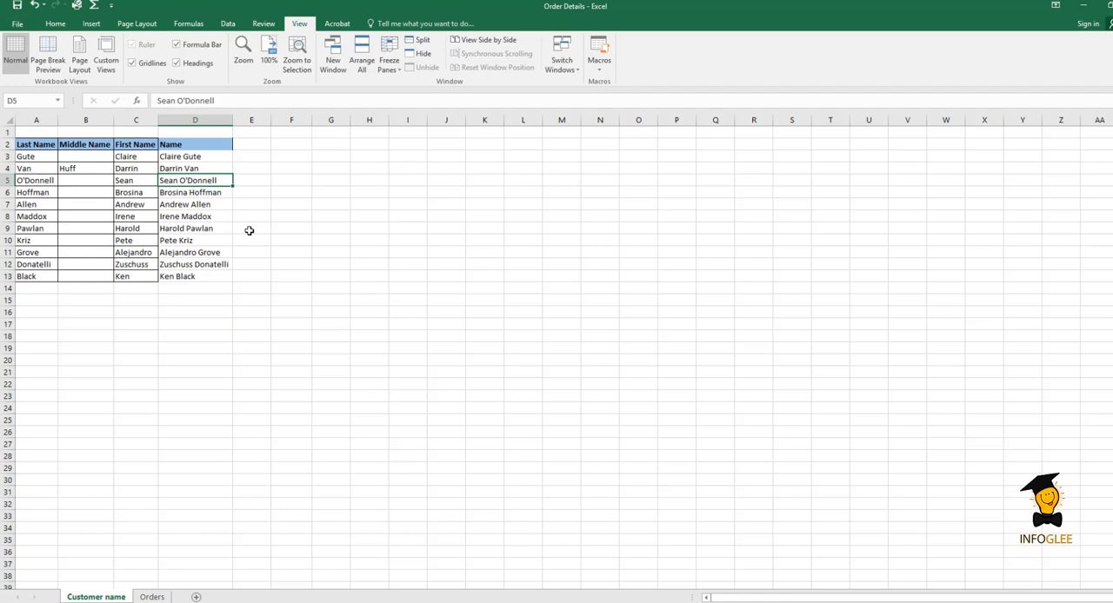
key("ctrl+f")
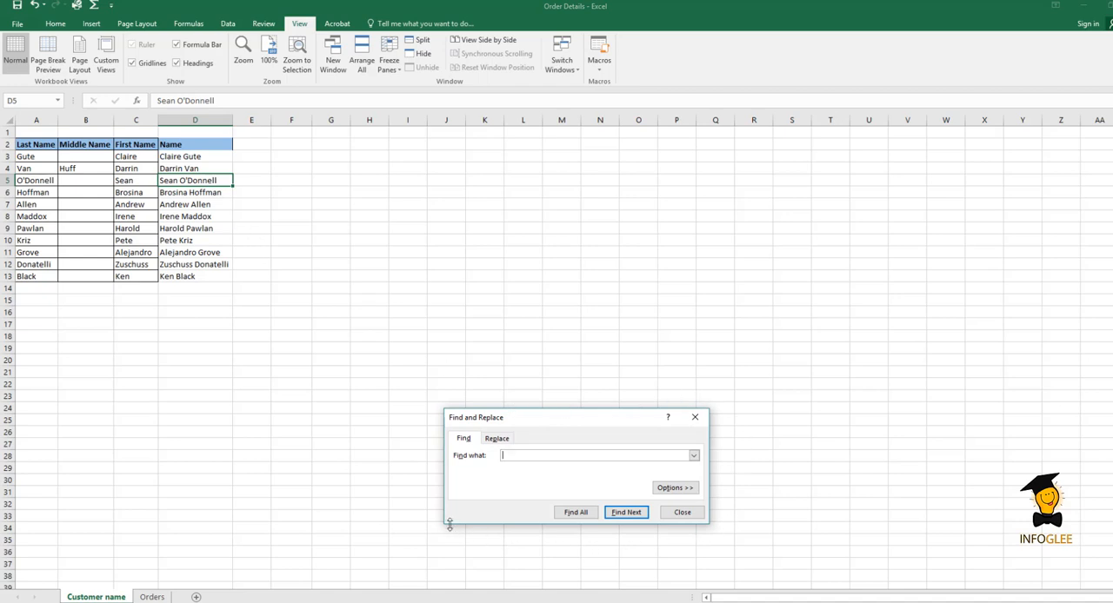
left_click(187, 205)
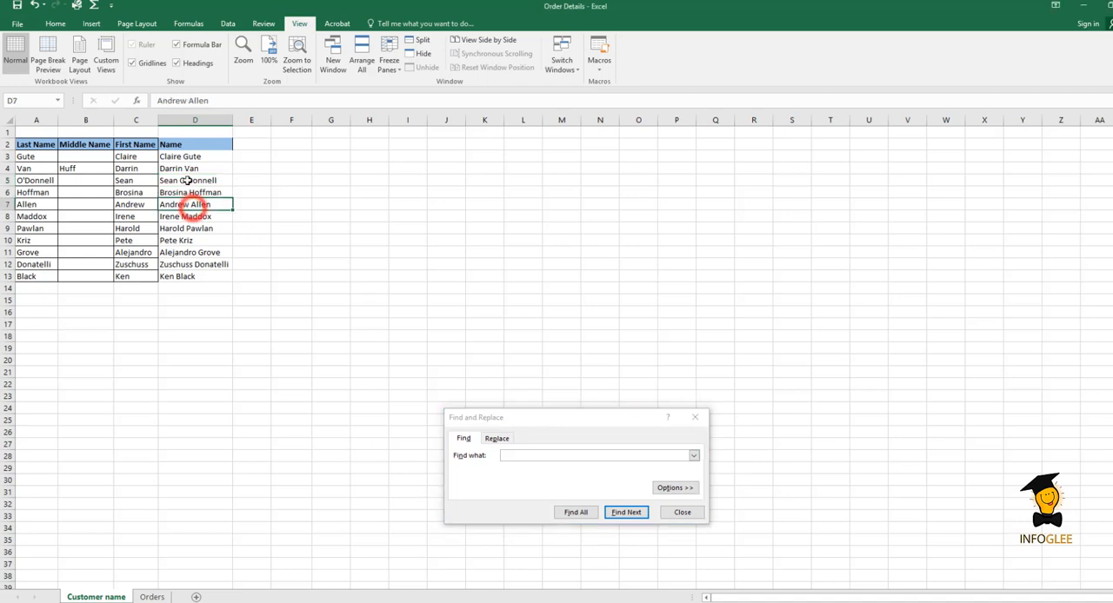
left_click(187, 180)
key("ctrl+c")
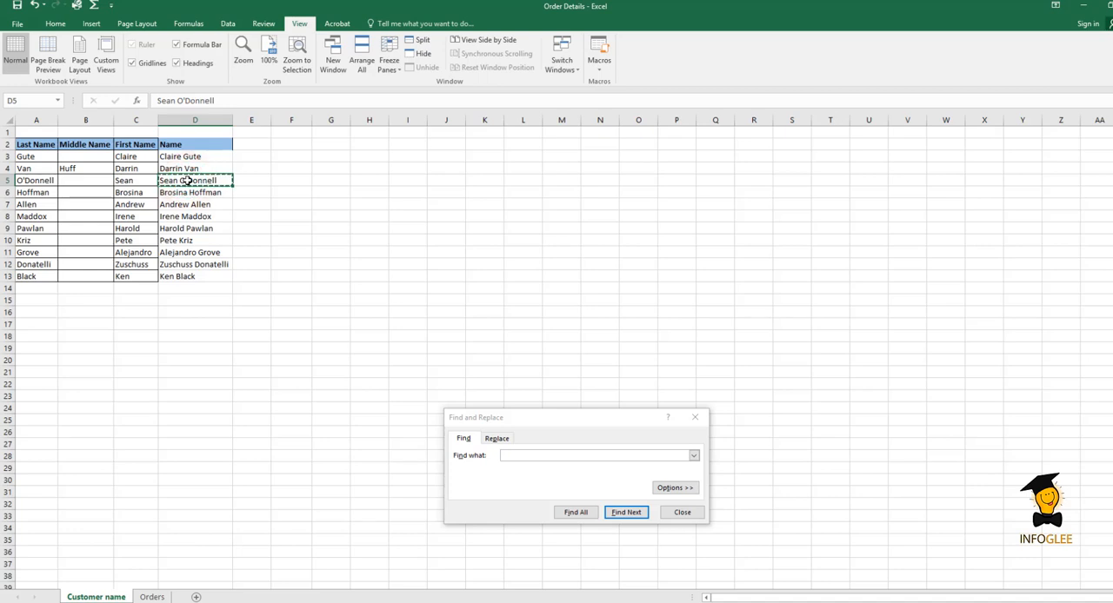
left_click(533, 455)
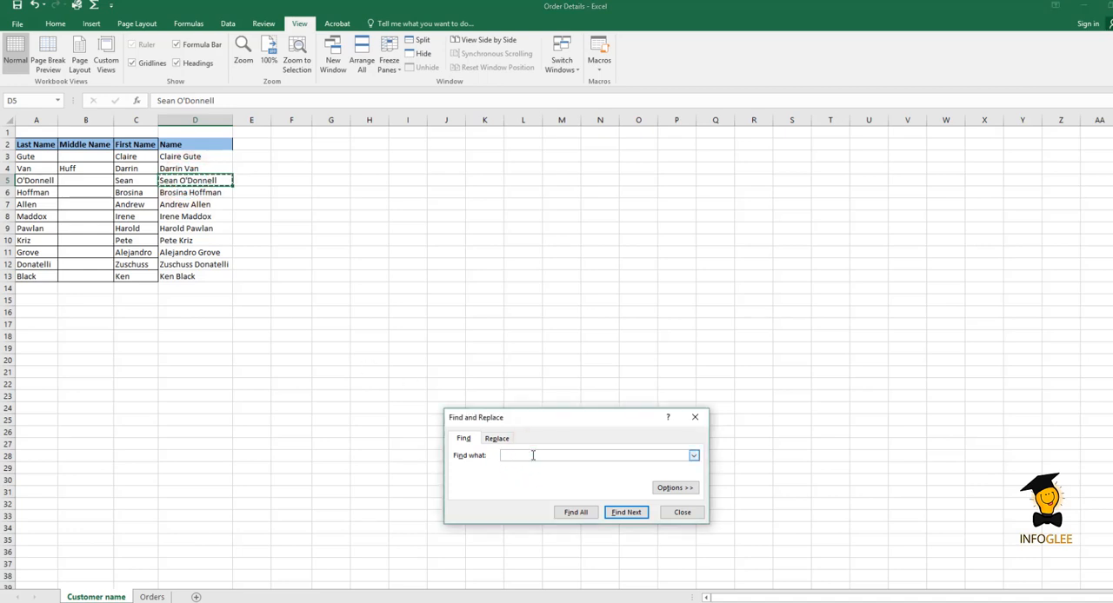
key("ctrl+v")
left_click(153, 597)
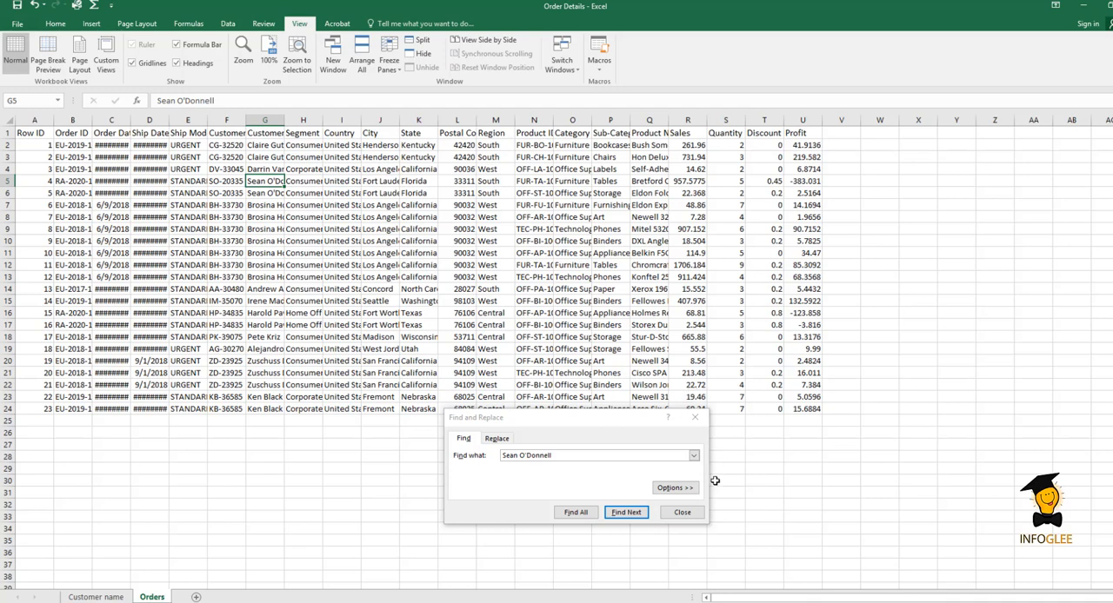
left_click(574, 513)
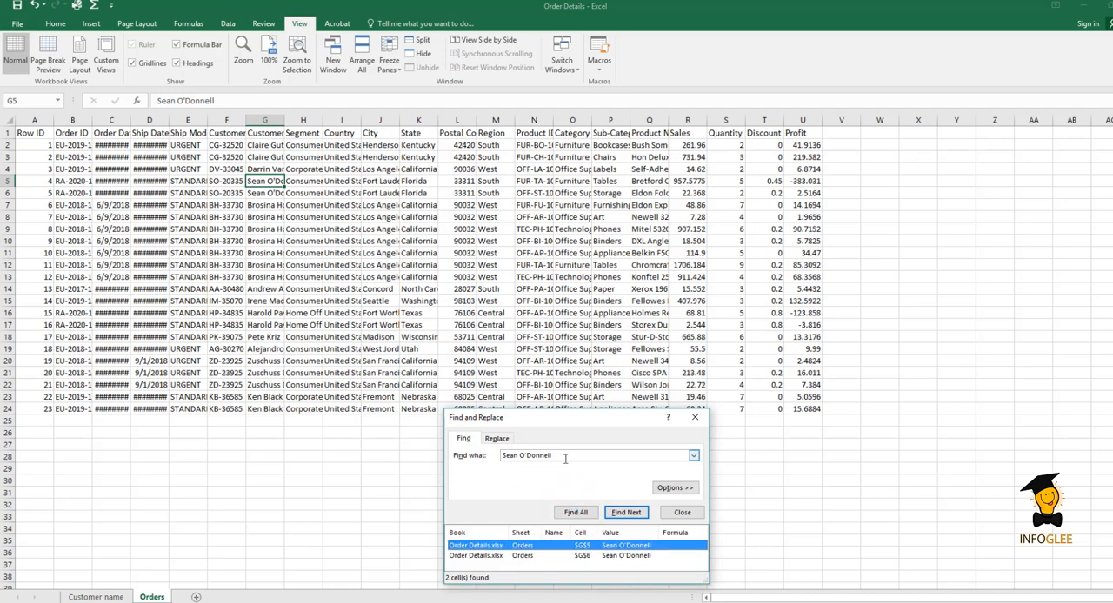
left_click(580, 556)
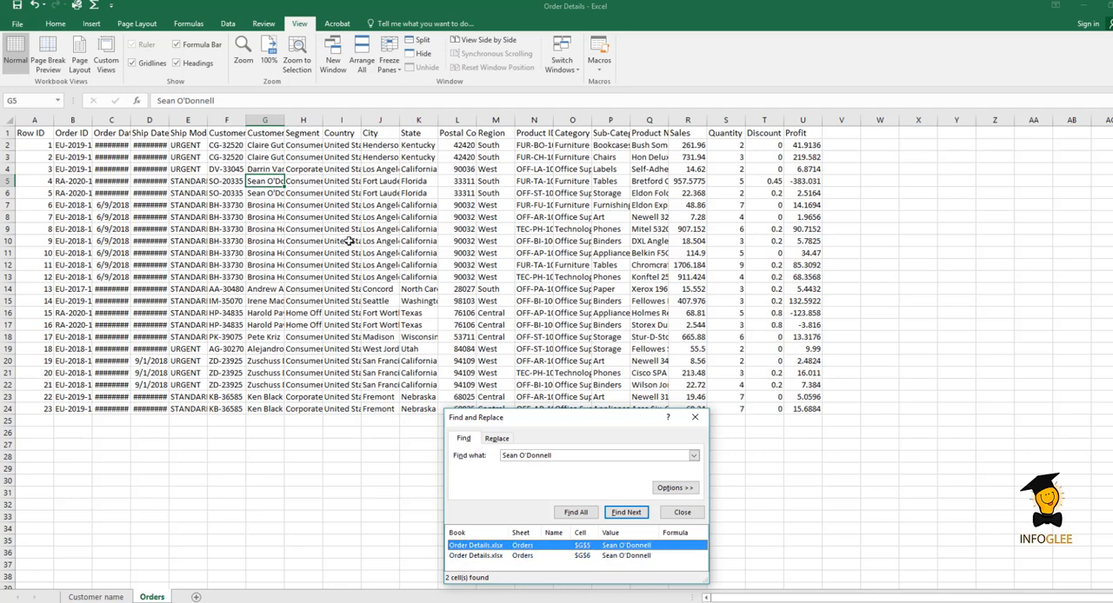
left_click(267, 189)
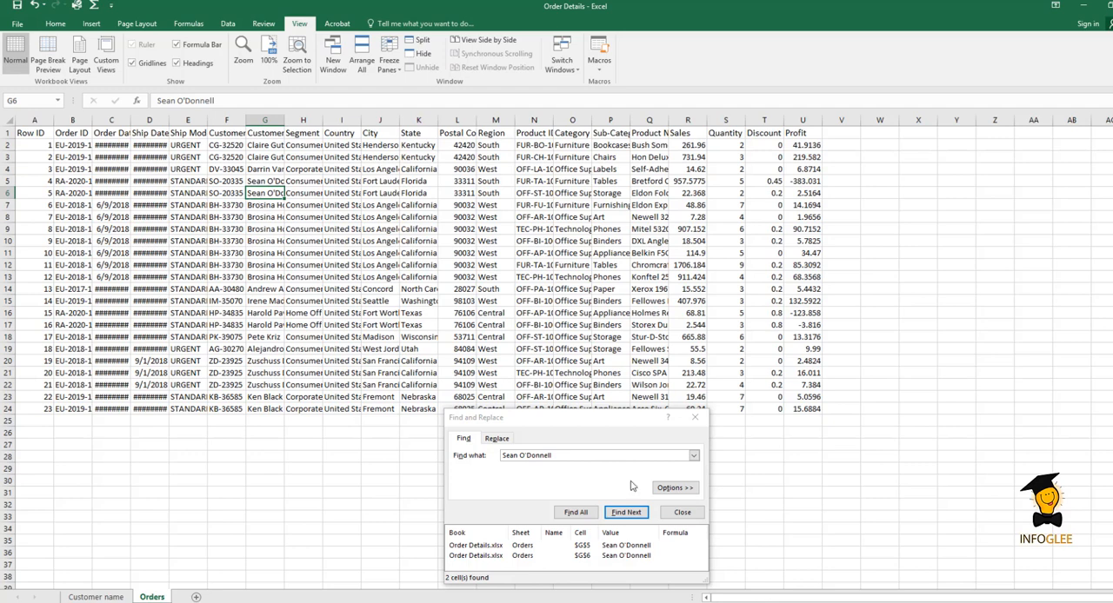
Replace all occurrences of the searched customer name in the Orders sheet with the customer name from D3 of Customer name, and check G5 and G6
left_click(498, 439)
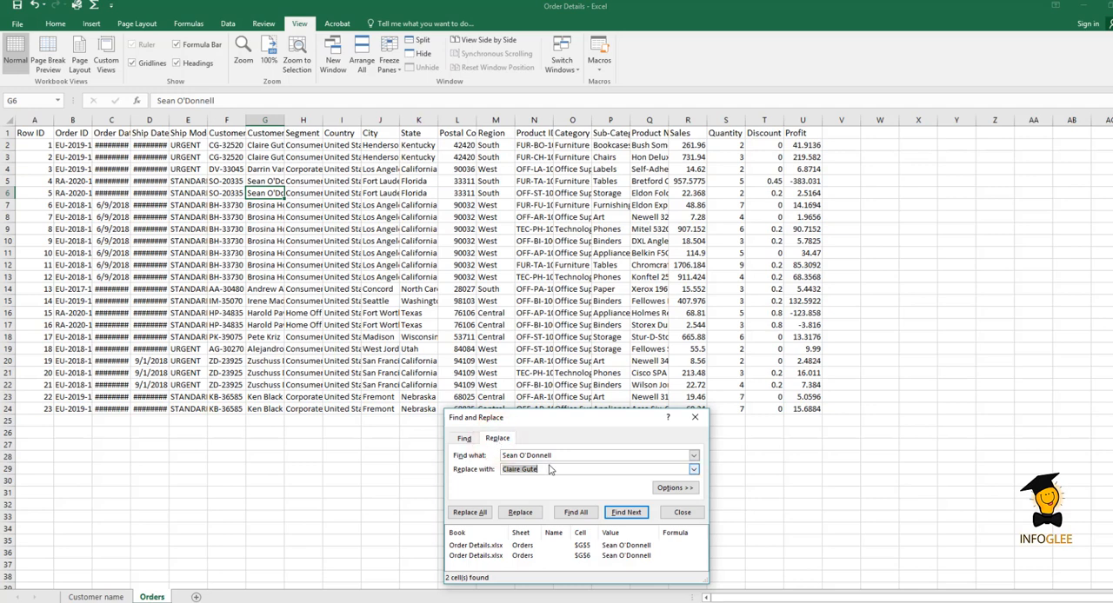
left_click(117, 591)
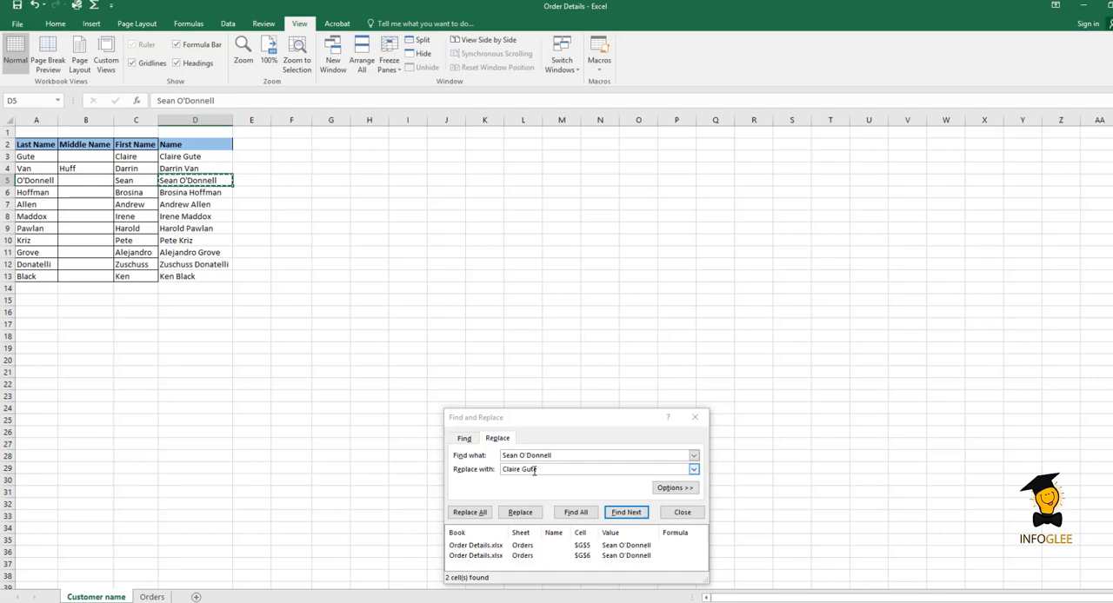
left_click(162, 597)
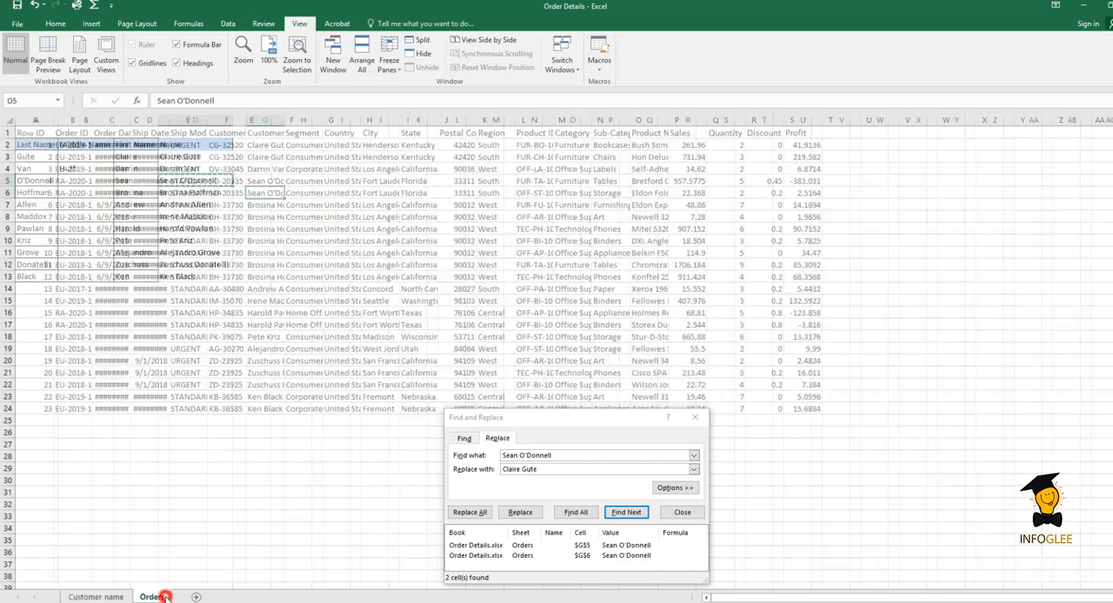
left_click(461, 517)
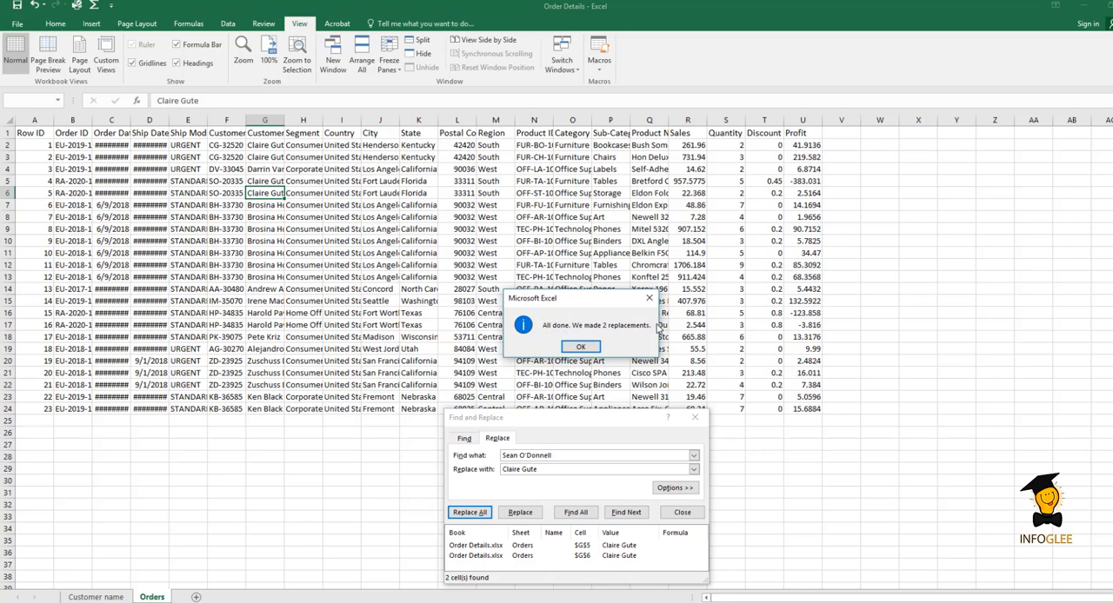
left_click(581, 347)
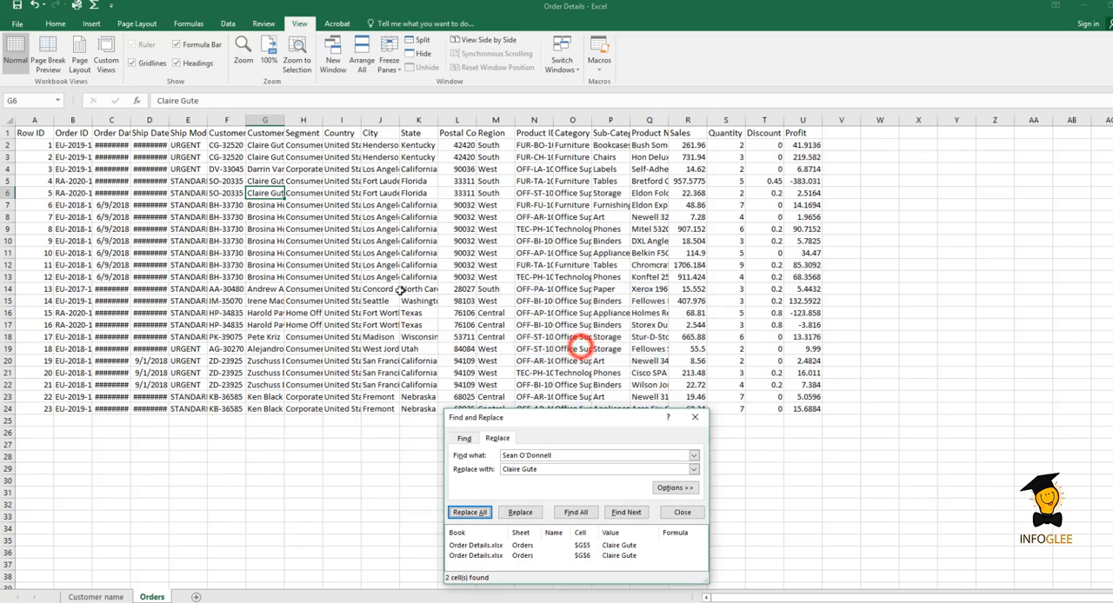
left_click(267, 178)
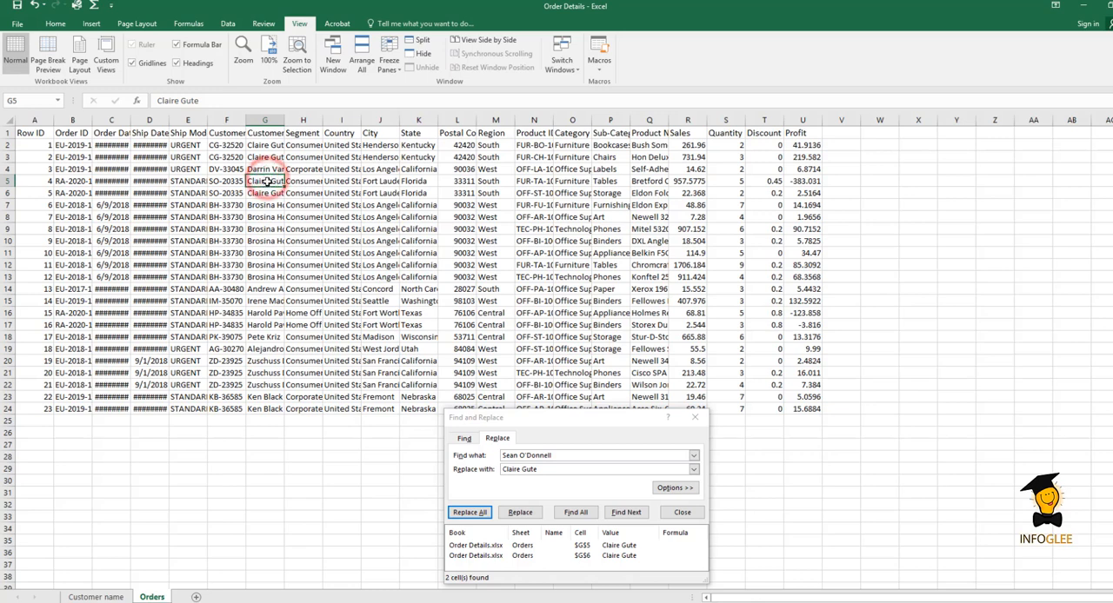
left_click(266, 192)
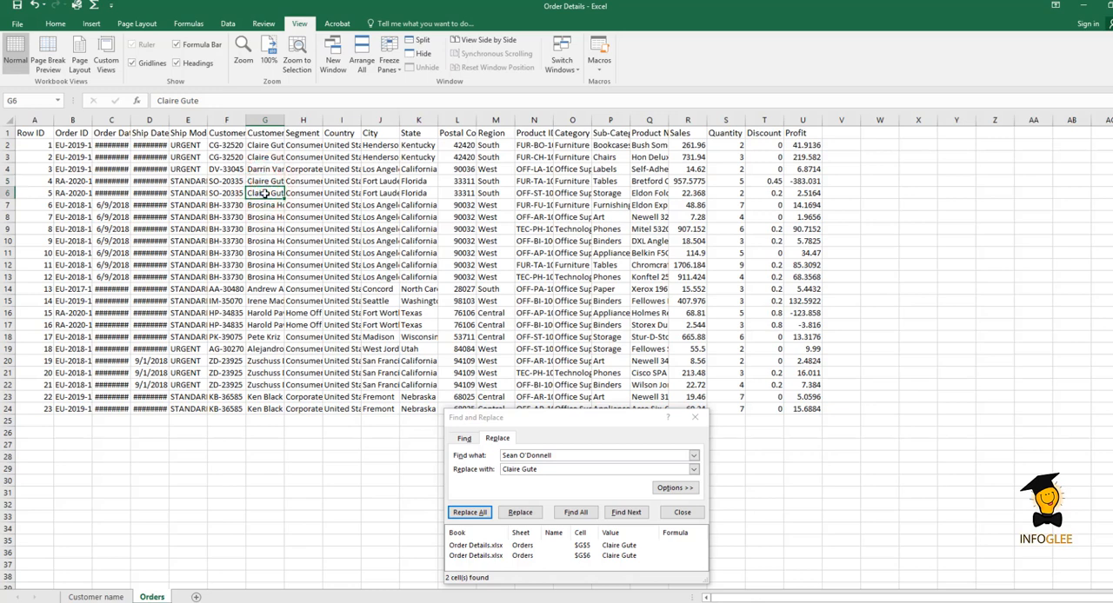
left_click(266, 193)
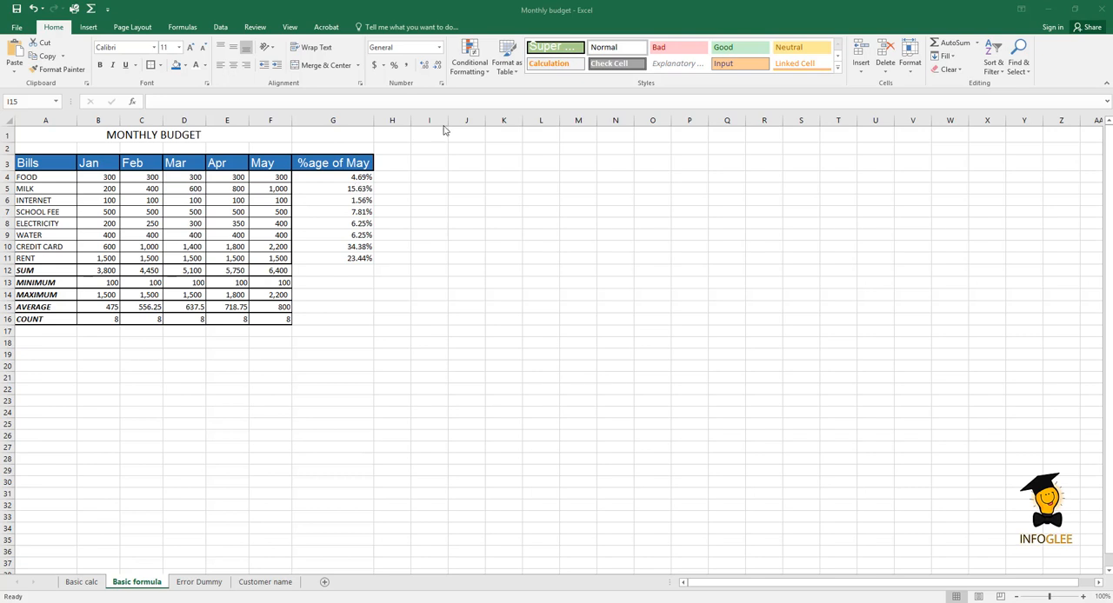
left_click(487, 73)
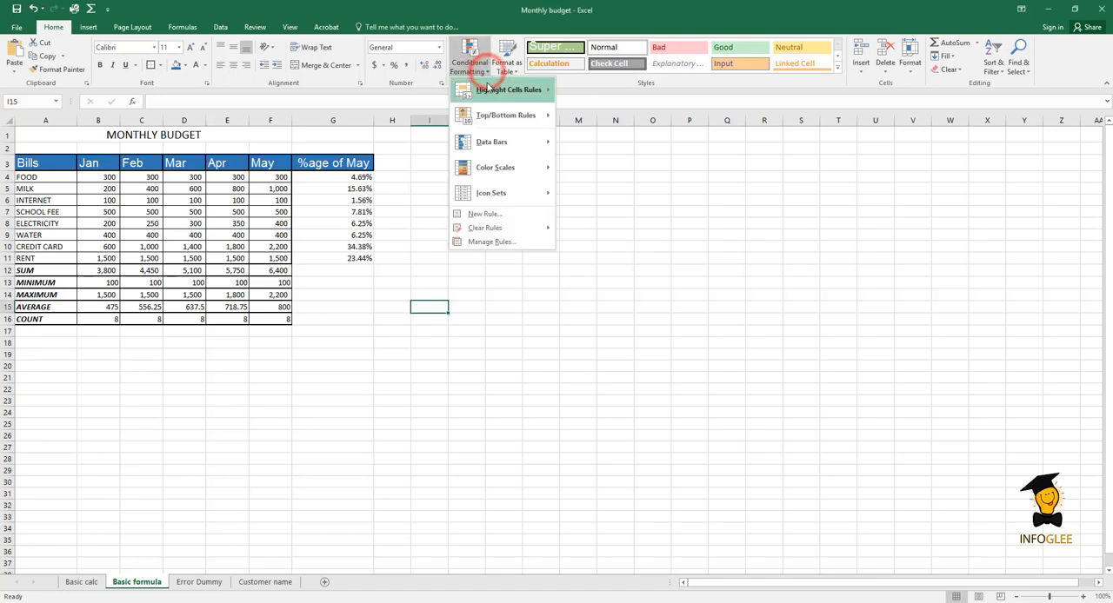
mouse_move(488, 94)
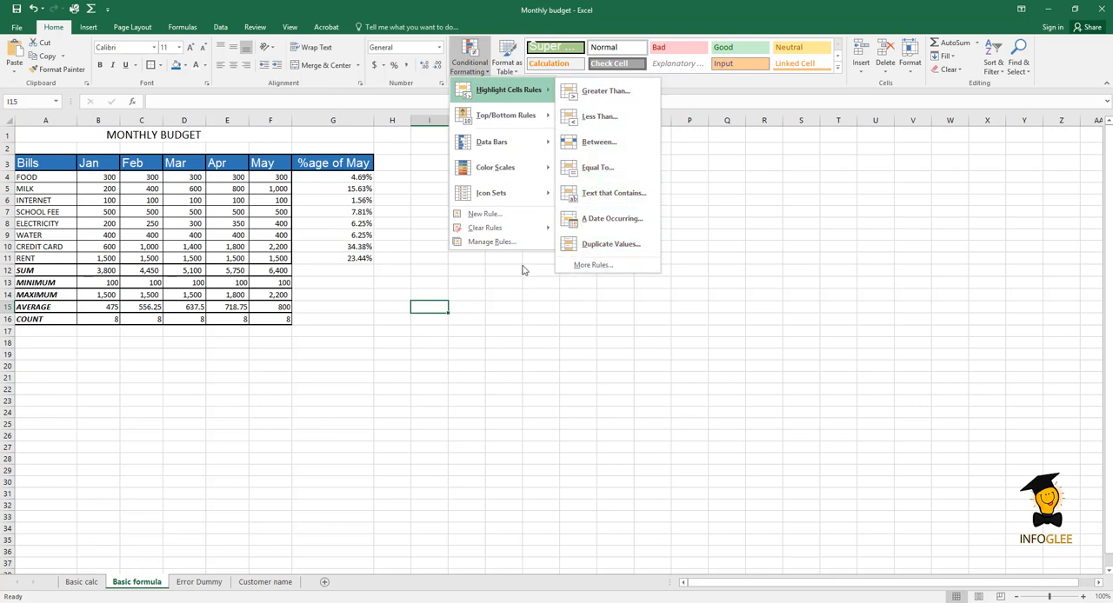
mouse_move(526, 204)
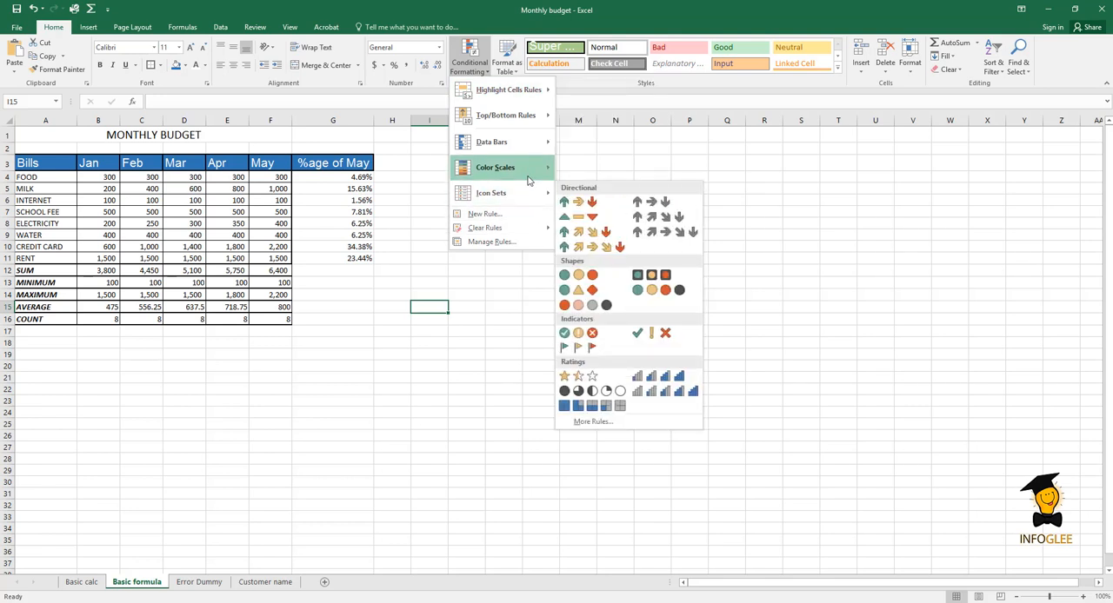
mouse_move(528, 180)
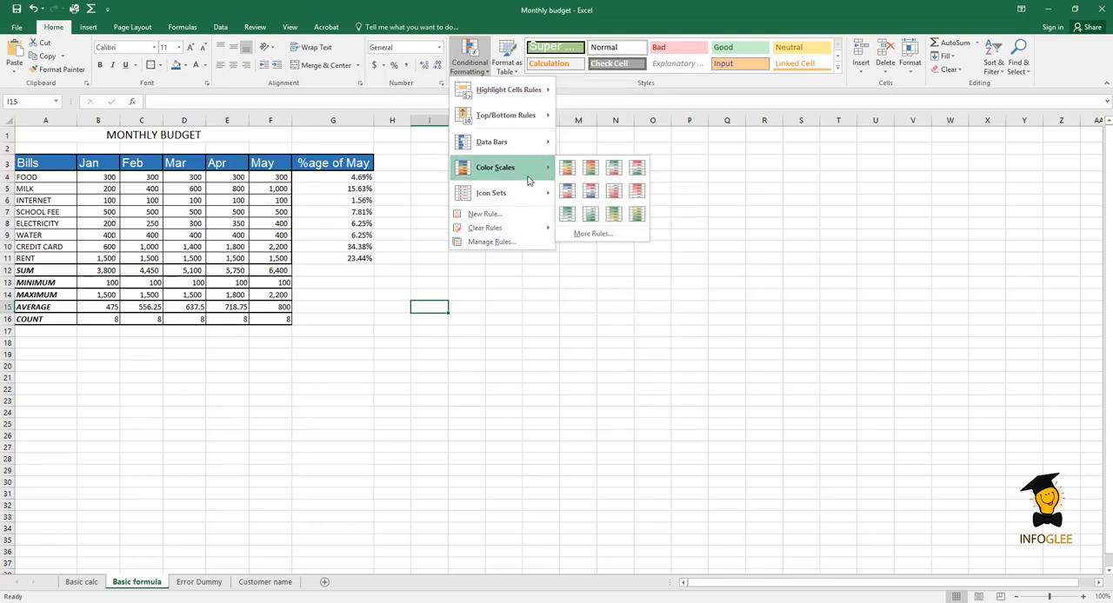
mouse_move(522, 150)
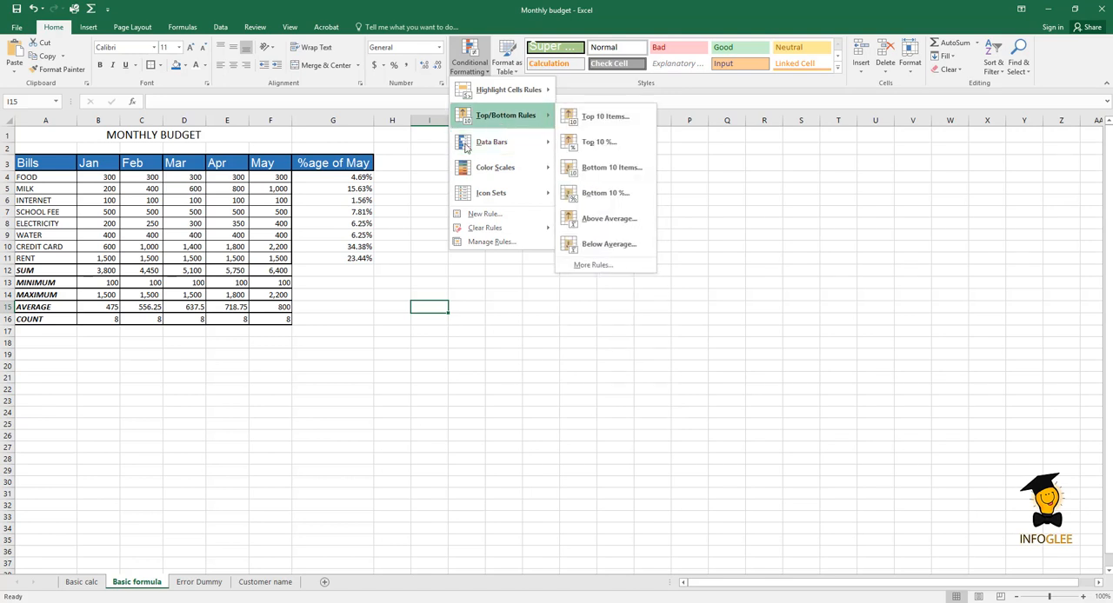
left_click(389, 252)
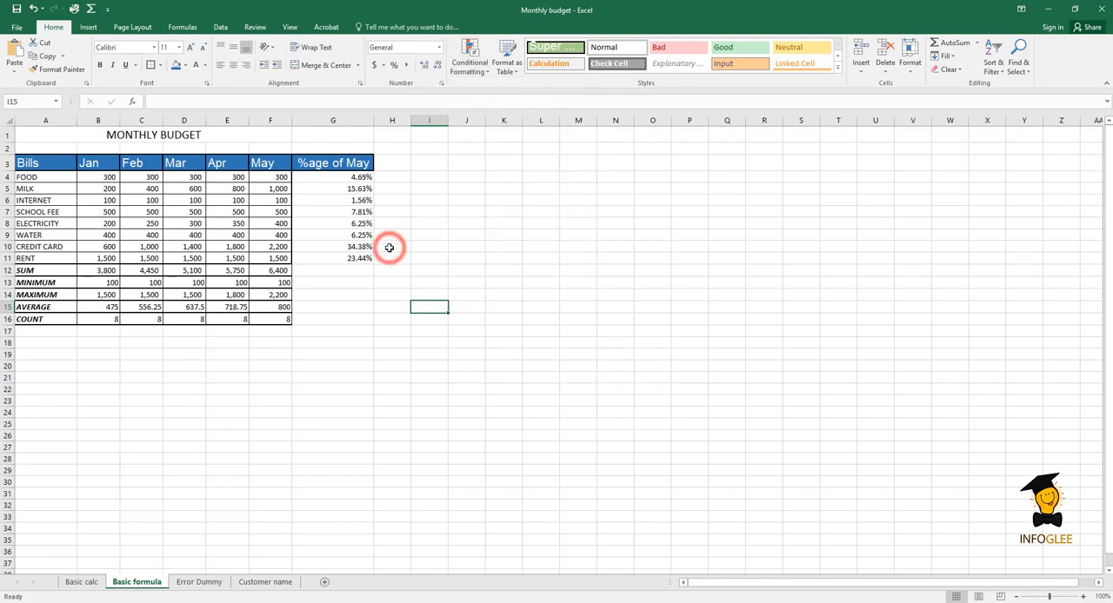
Highlight the %age of May values in G4:G11 that are greater than 15% with Light Red Fill with Dark Red Text
left_click(332, 176)
left_click_drag(332, 175, 336, 255)
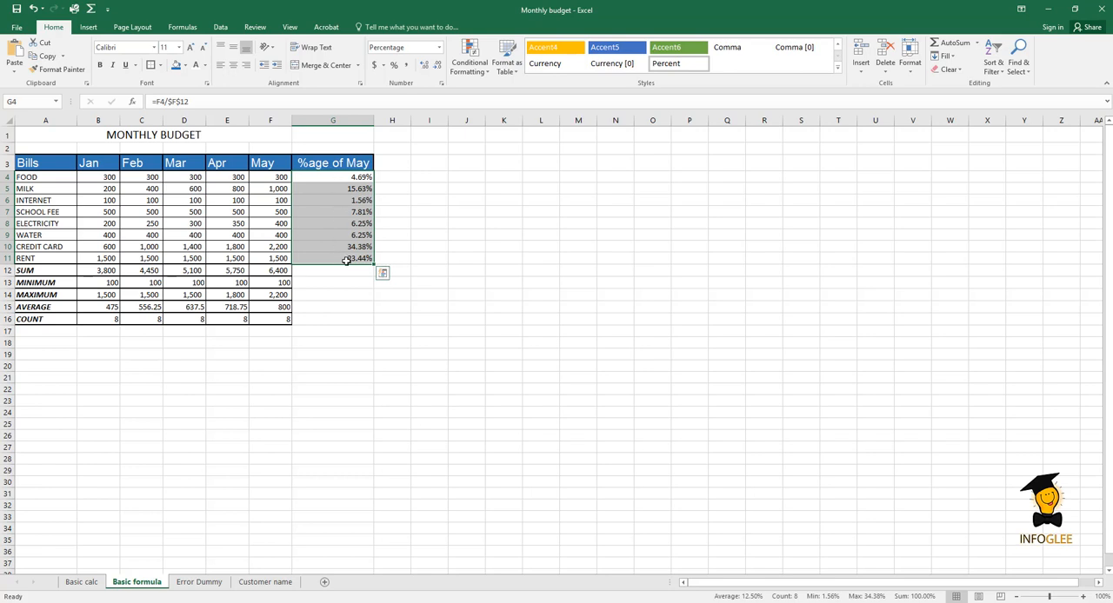
left_click(482, 69)
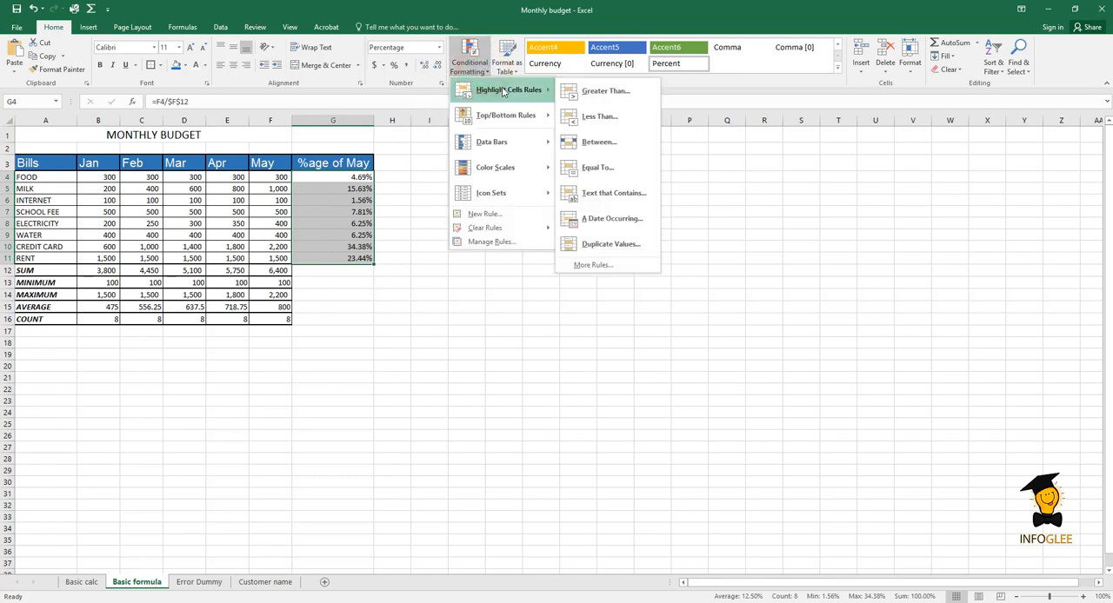
left_click(618, 97)
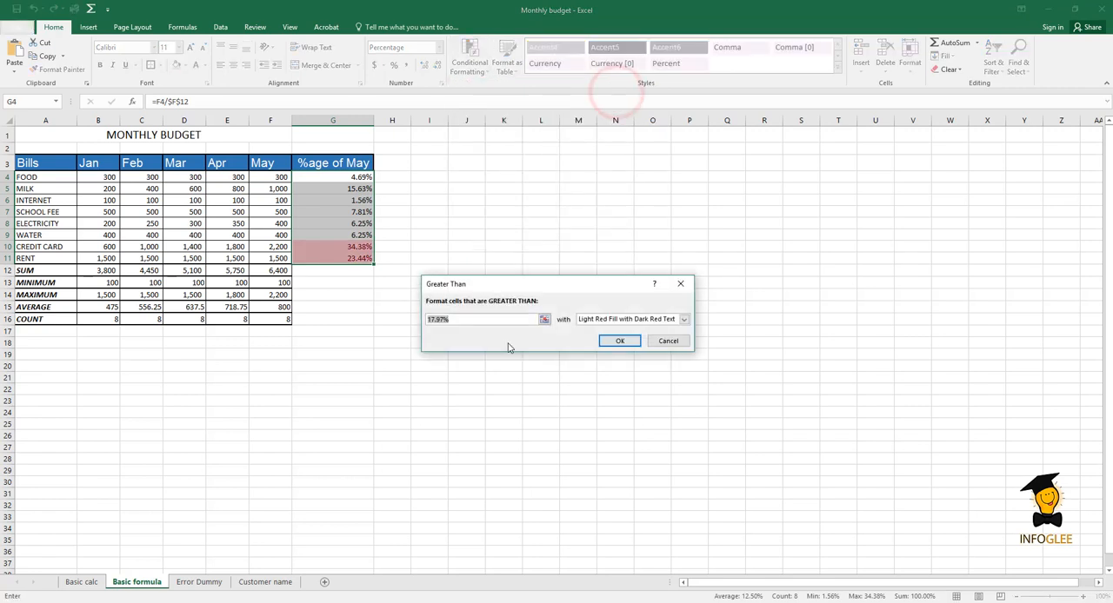
left_click(444, 320)
key("BackSpace")
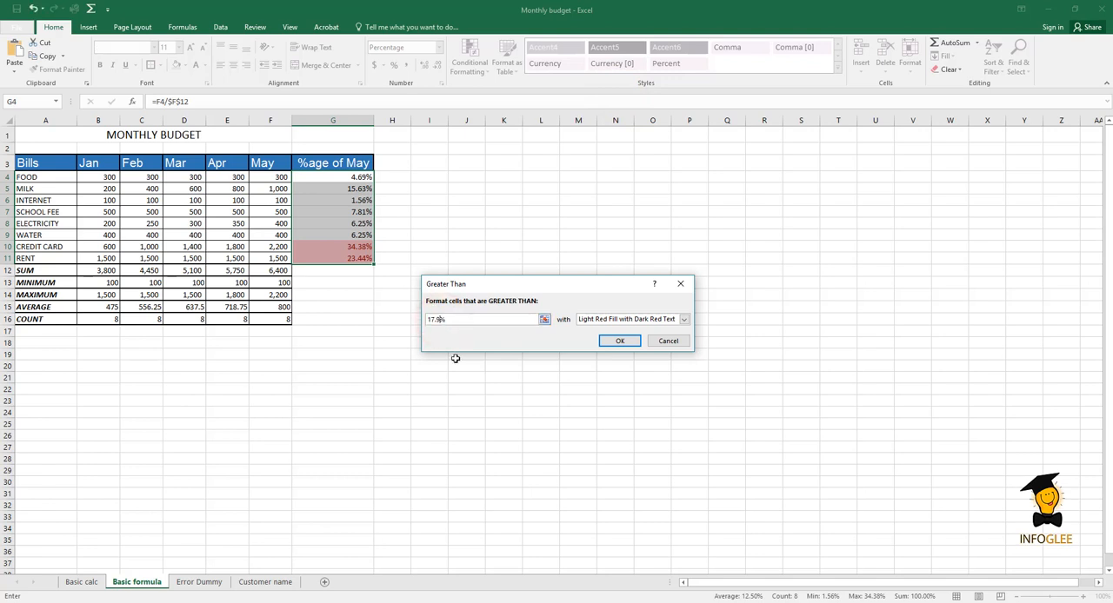
key("BackSpace")
key("BackSpace")
key("BackSpace")
type("5")
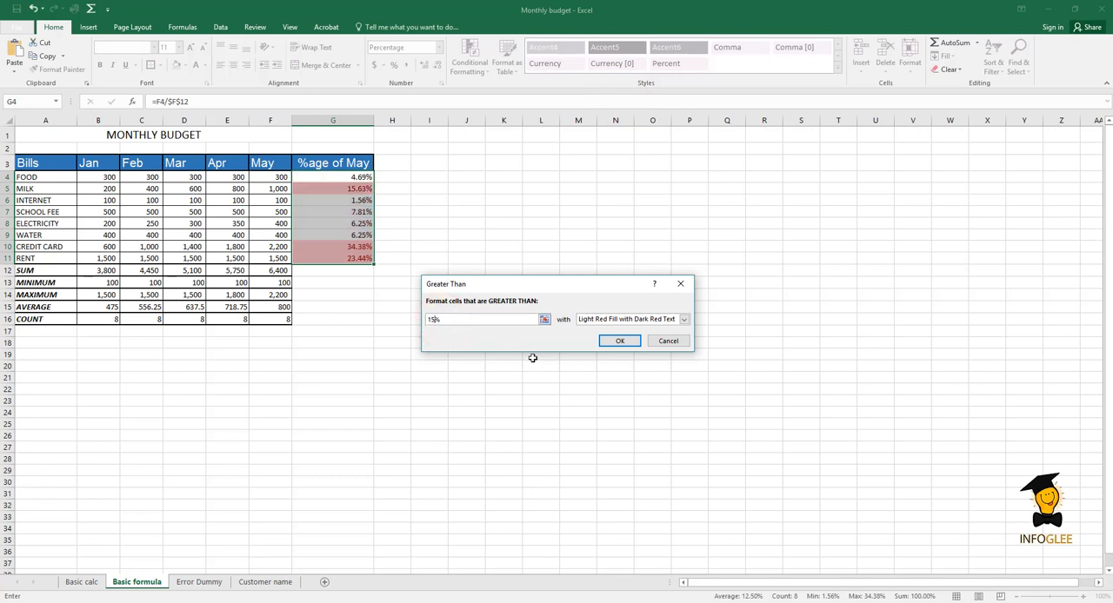
left_click(608, 341)
left_click(472, 322)
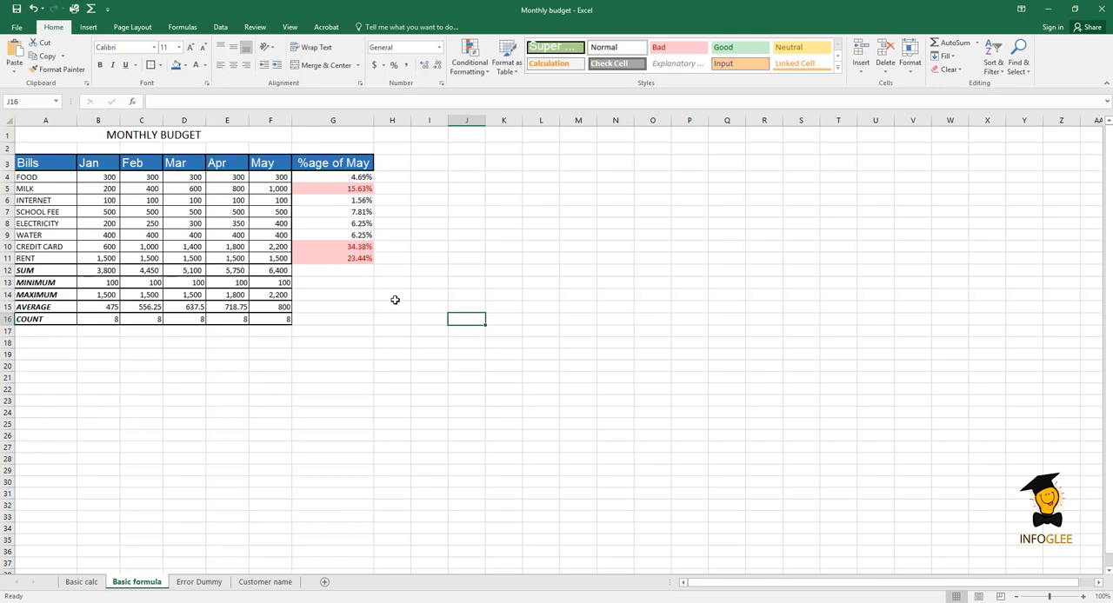
Highlight the January to May bill amounts in B4:F11 that are less than 500 with Light Red Fill with Dark Red Text
left_click(91, 177)
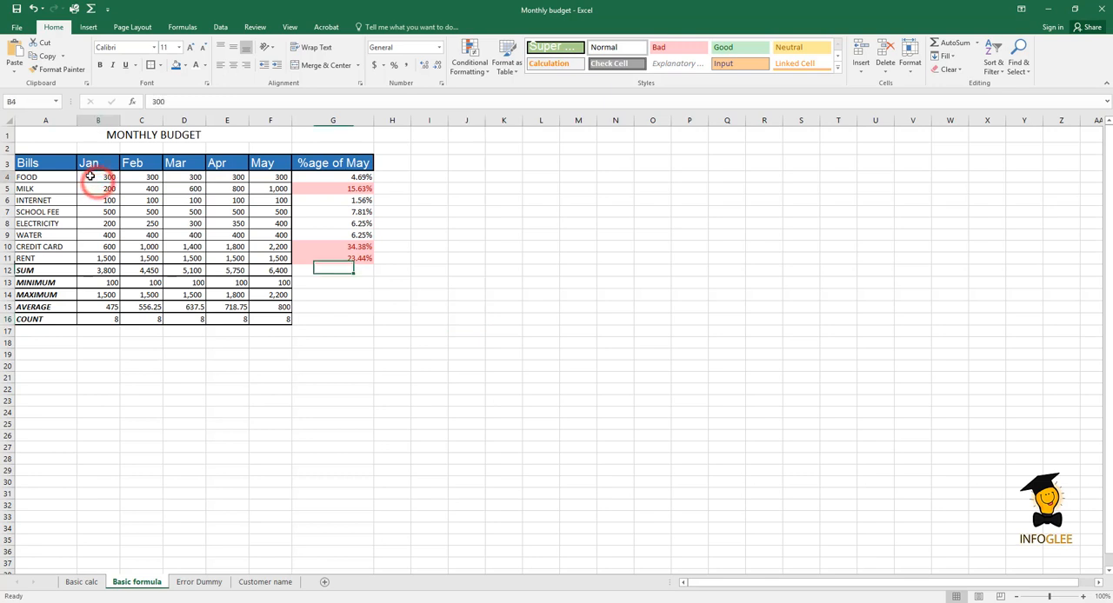
left_click_drag(90, 177, 267, 258)
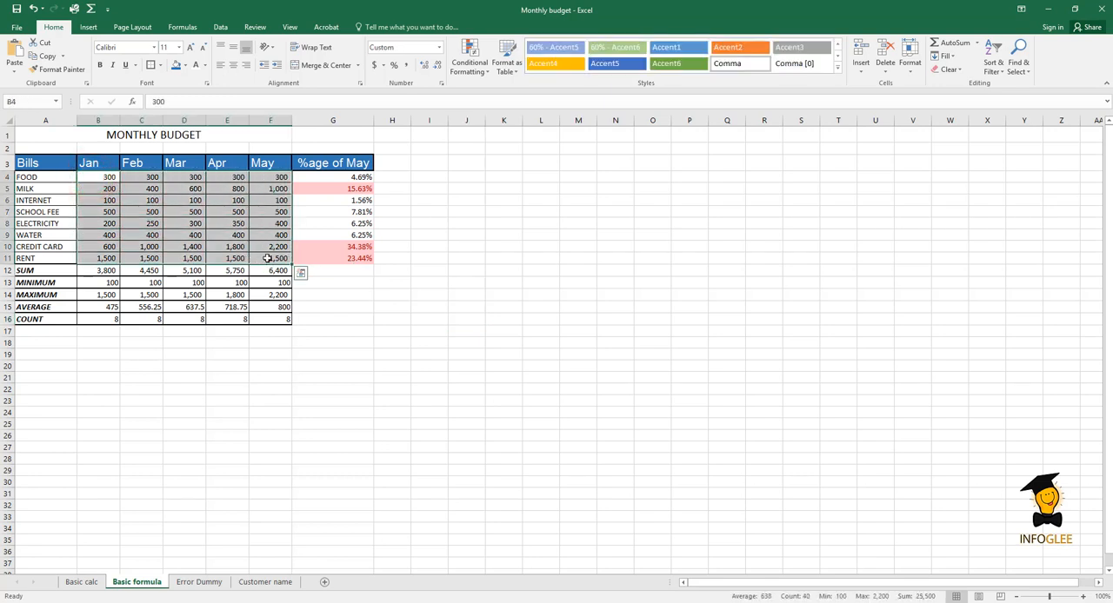
left_click(483, 70)
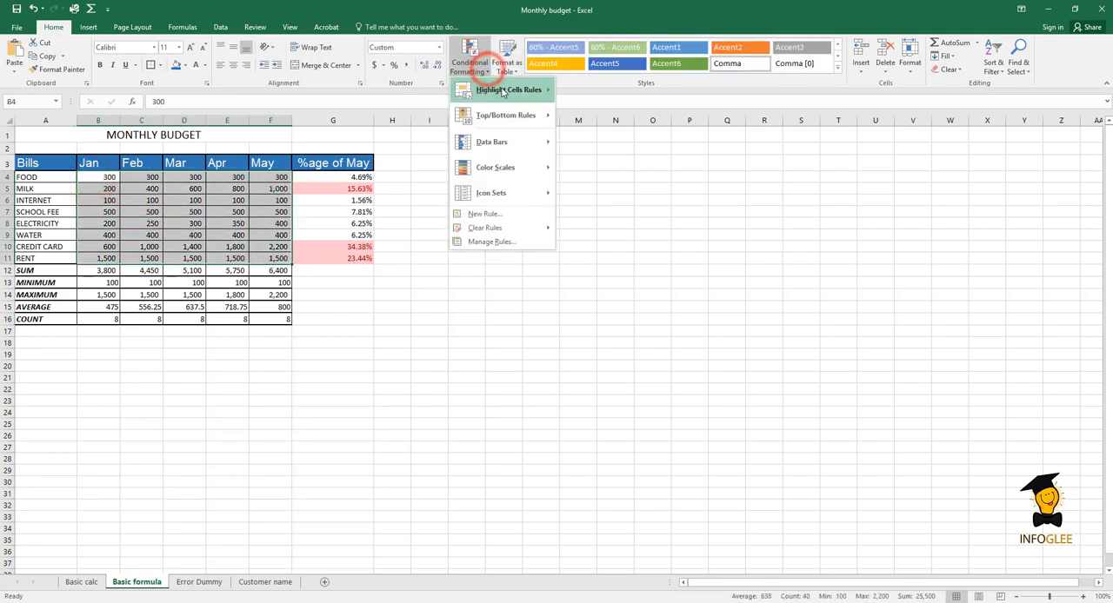
left_click(506, 90)
left_click(596, 116)
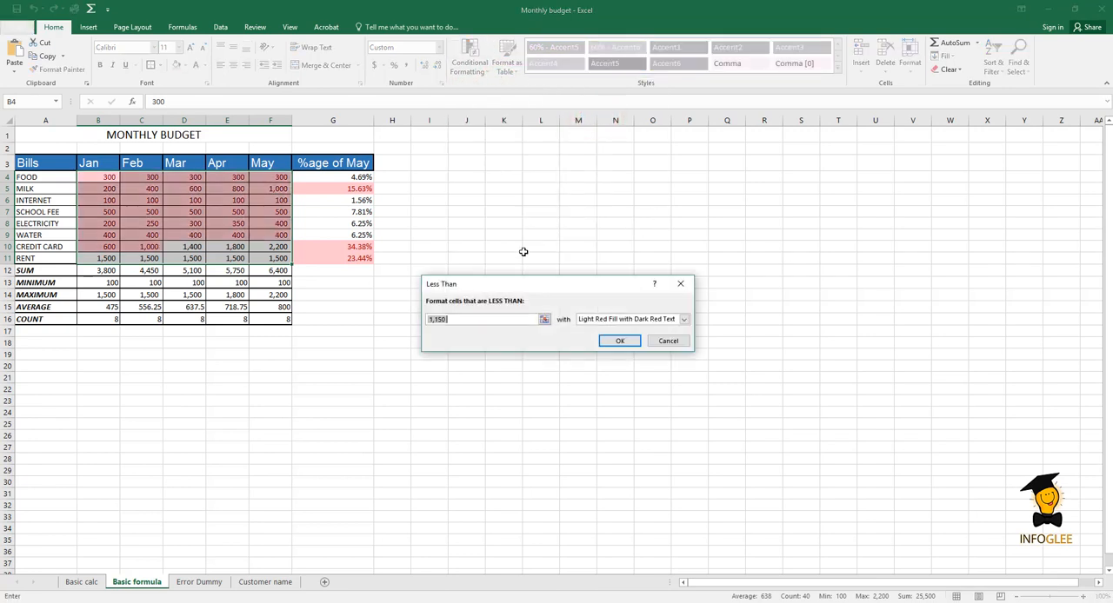
type("5")
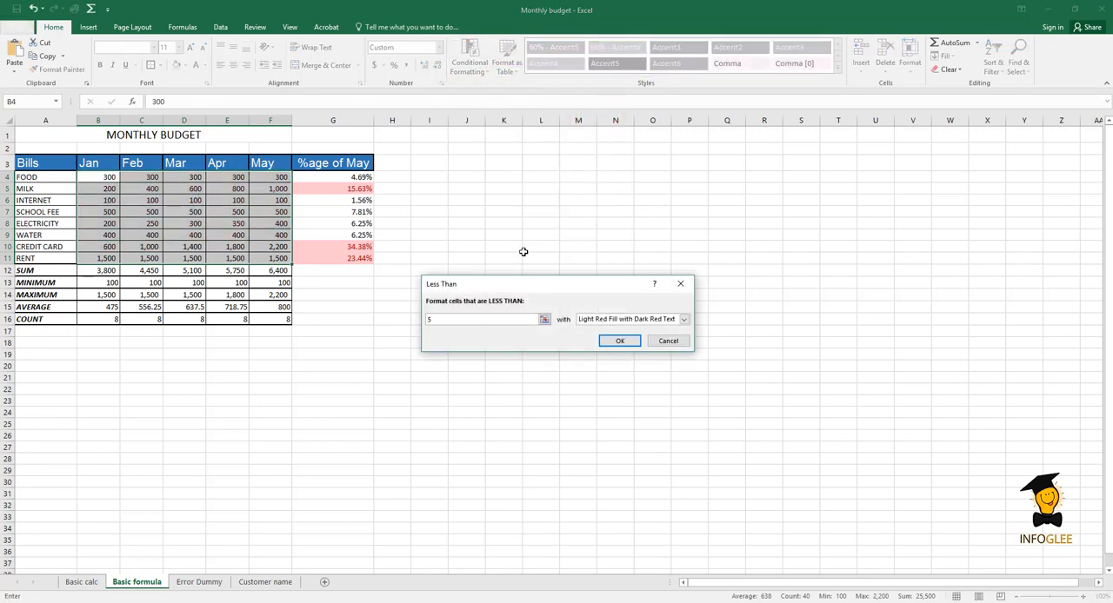
type("00")
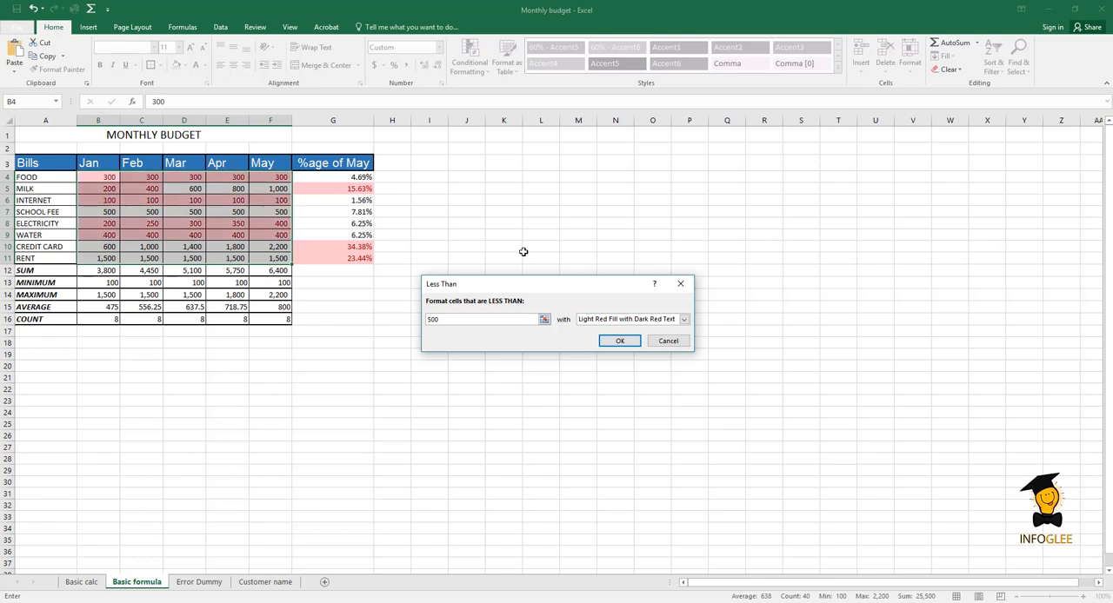
left_click(612, 340)
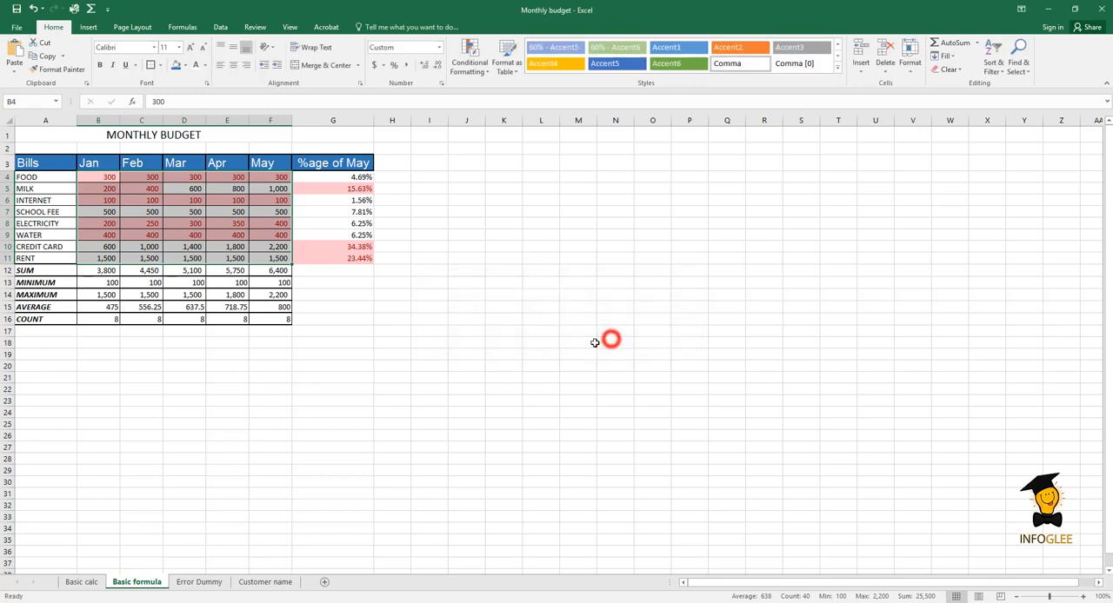
left_click(127, 294)
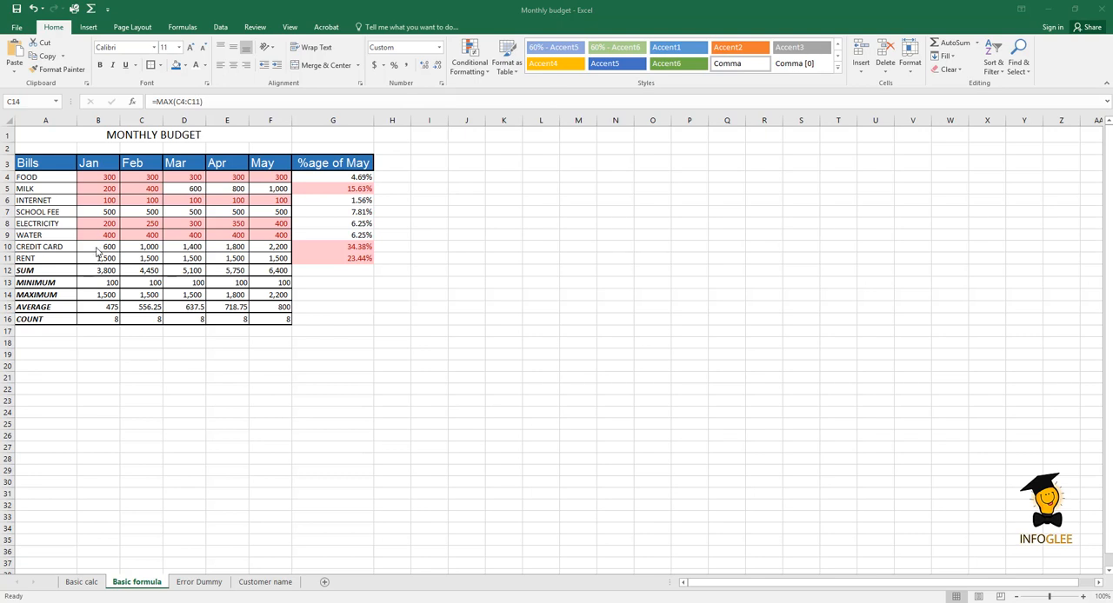
Change the March electricity amount in cell D8 to 600
left_click(174, 227)
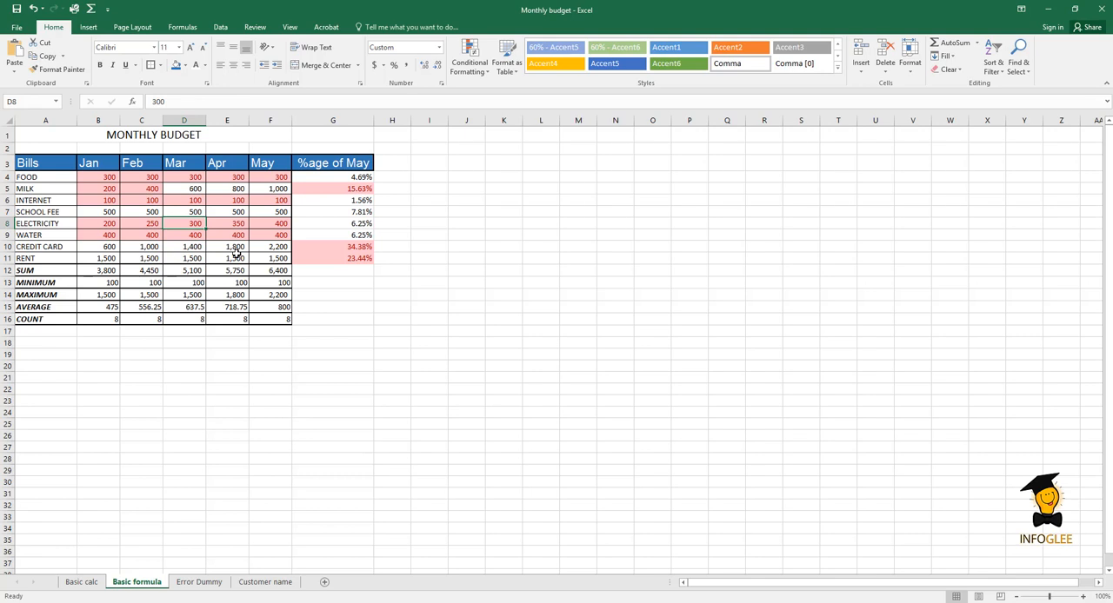
type("6")
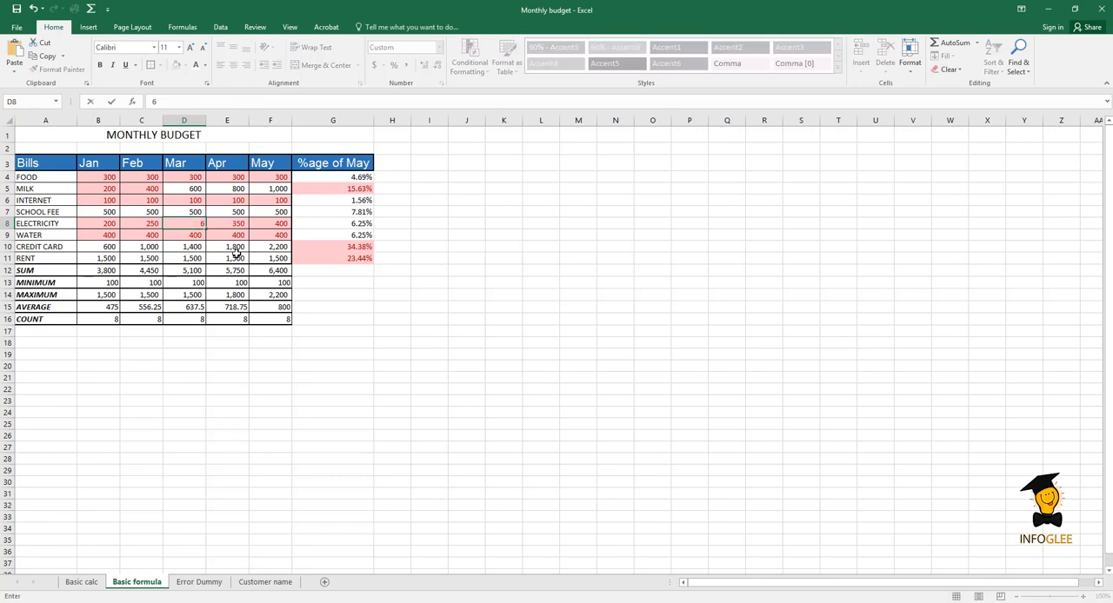
type("00")
key("Return")
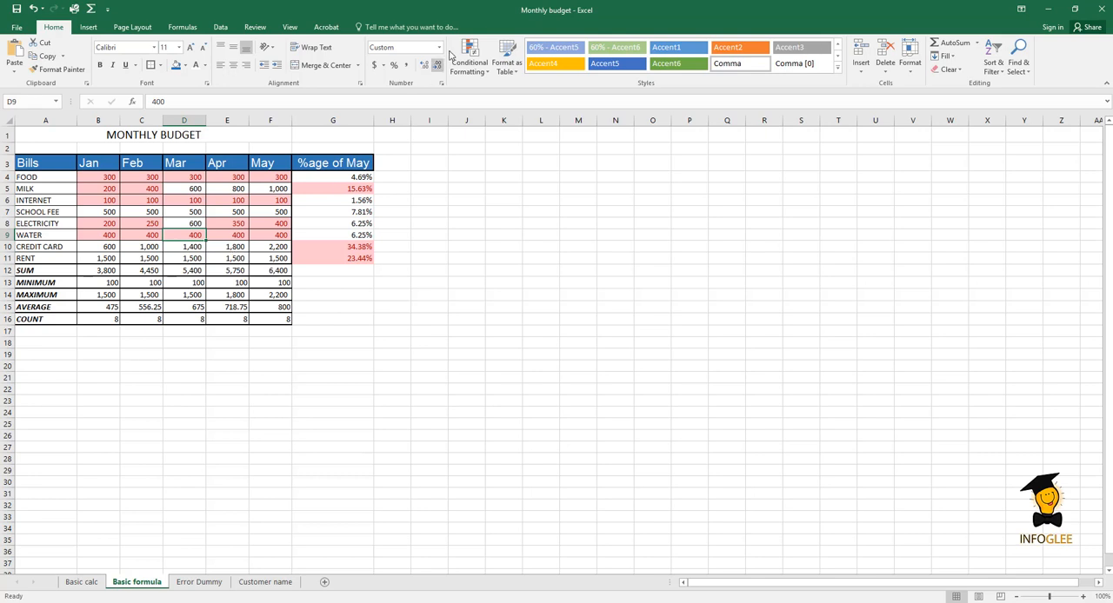
Open the Highlight Cells Rules options of conditional formatting
left_click(490, 74)
mouse_move(487, 94)
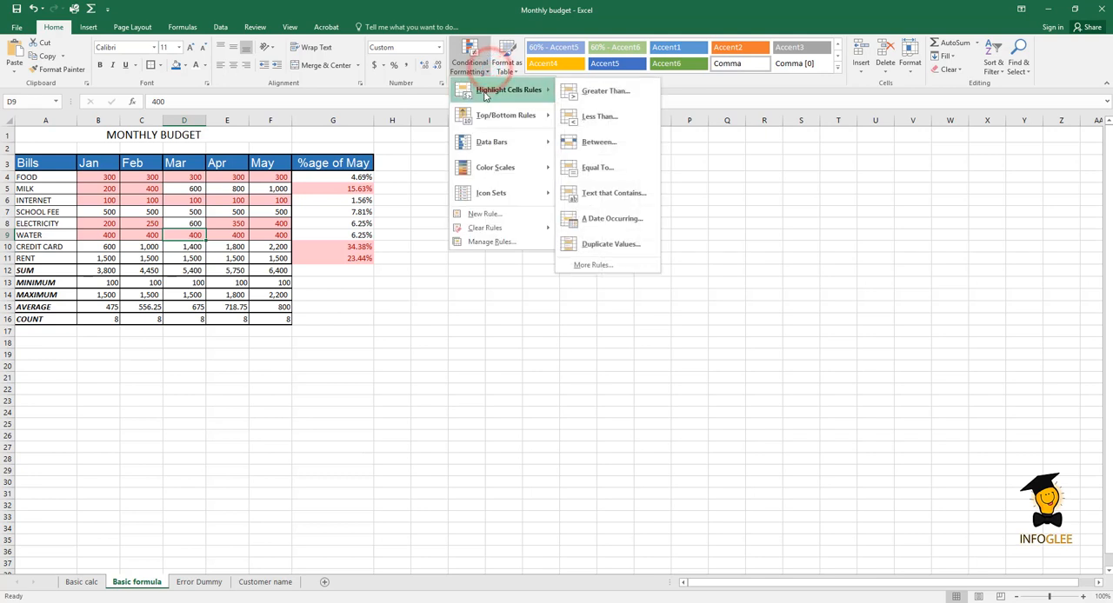